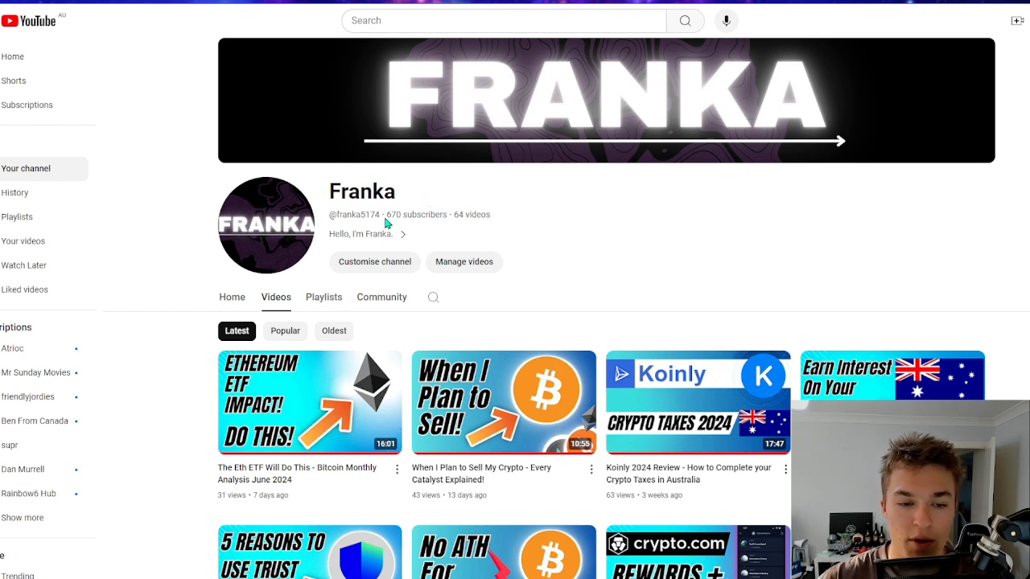
- Review the Franka channel's subscriber count and its list of latest videos
{"action": "left_click_drag", "start_coordinate": [386, 217], "coordinate": [453, 226]}
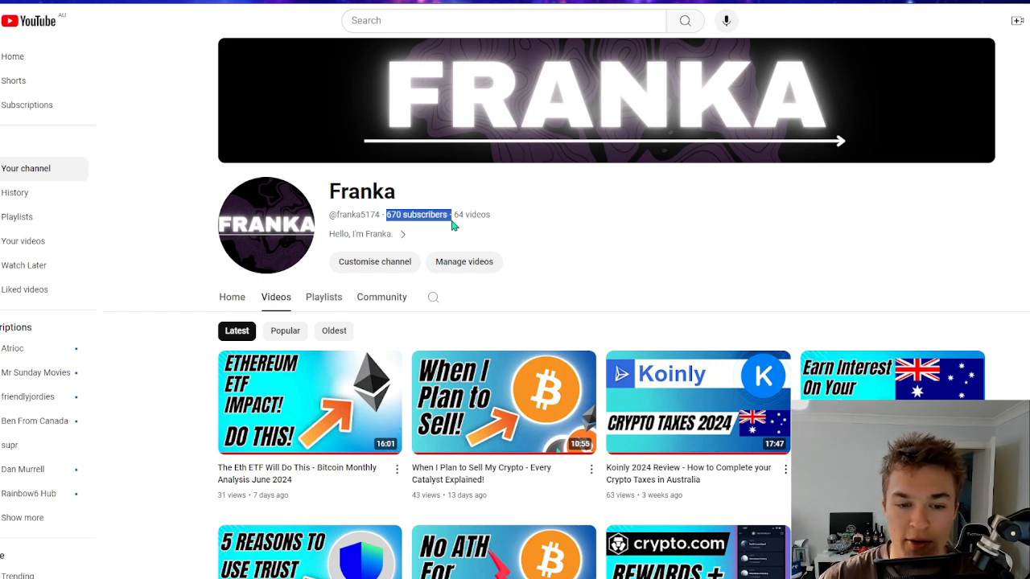
{"action": "left_click", "coordinate": [580, 214]}
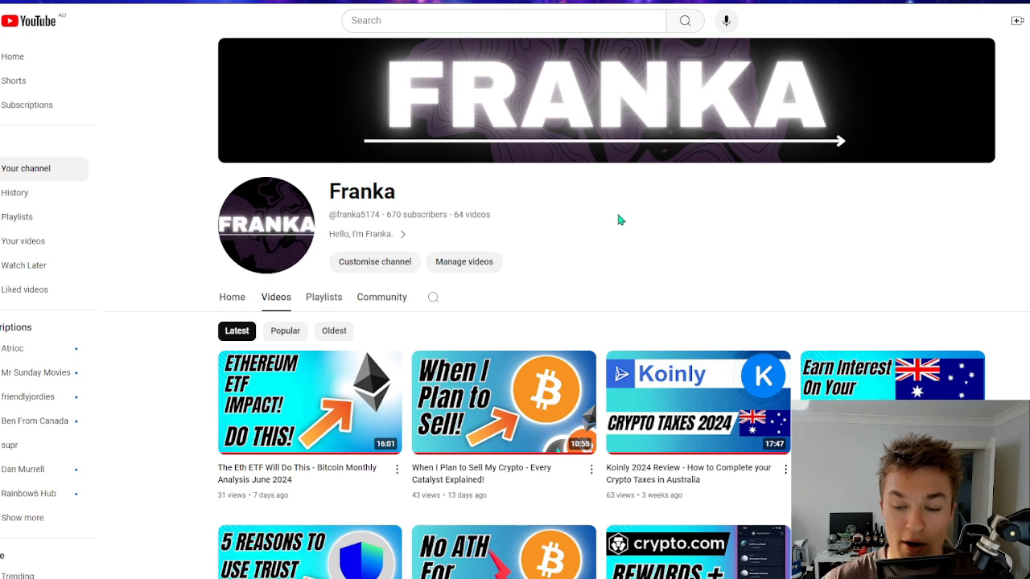
{"action": "scroll", "coordinate": [941, 241], "scroll_direction": "down", "scroll_amount": 2}
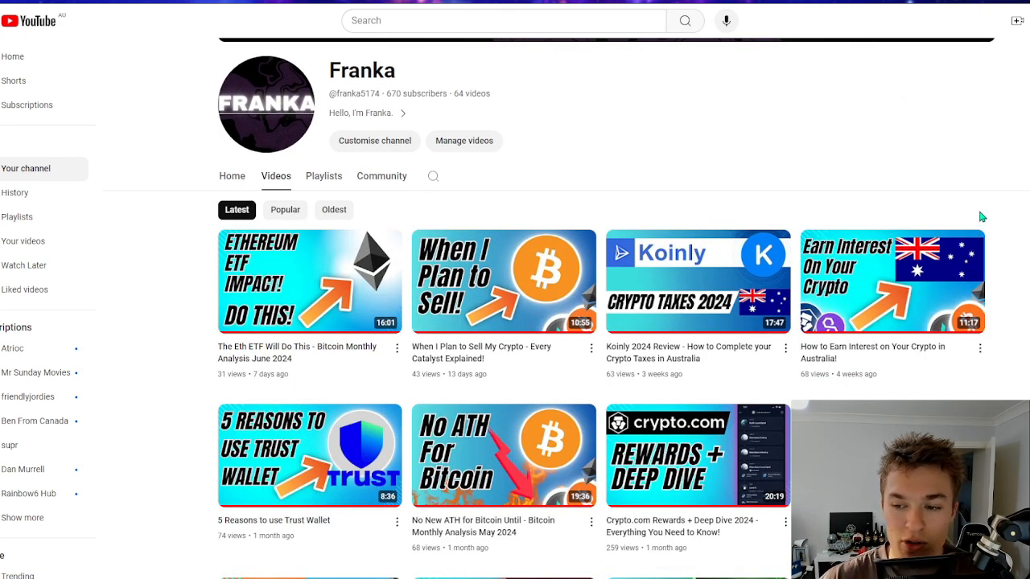
{"action": "scroll", "coordinate": [1015, 221], "scroll_direction": "down", "scroll_amount": 2}
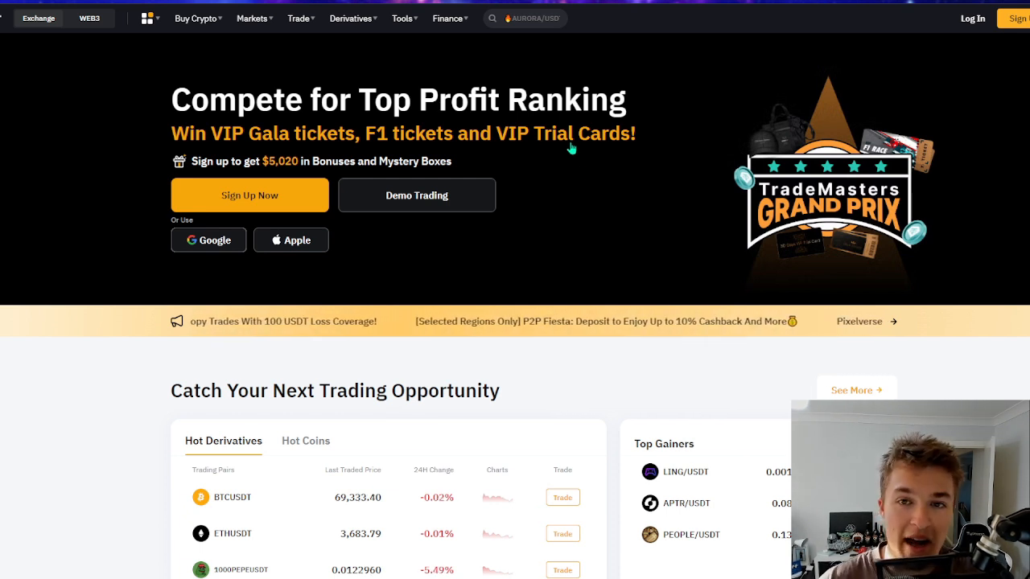
- Open the Bybit account sign-up form and view its mobile number and email registration options
{"action": "left_click", "coordinate": [271, 201]}
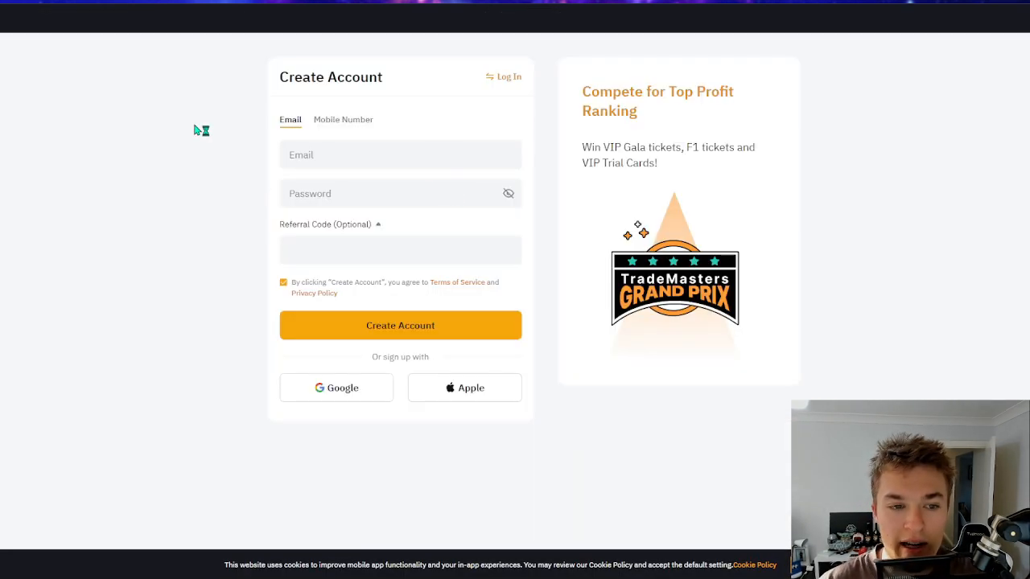
{"action": "left_click", "coordinate": [343, 122]}
{"action": "left_click", "coordinate": [286, 126]}
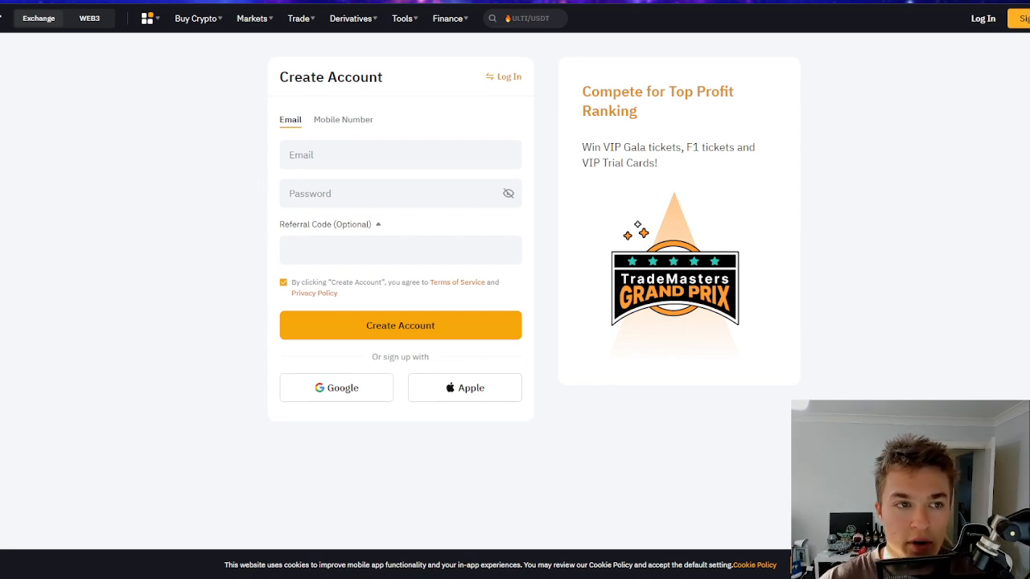
- Switch to the YouTube video description and examine the ByBit sign-up bonus, its referral code and the bonus amount
{"action": "left_click", "coordinate": [358, 2]}
{"action": "scroll", "coordinate": [182, 376], "scroll_direction": "down", "scroll_amount": 3}
{"action": "scroll", "coordinate": [181, 376], "scroll_direction": "down", "scroll_amount": 1}
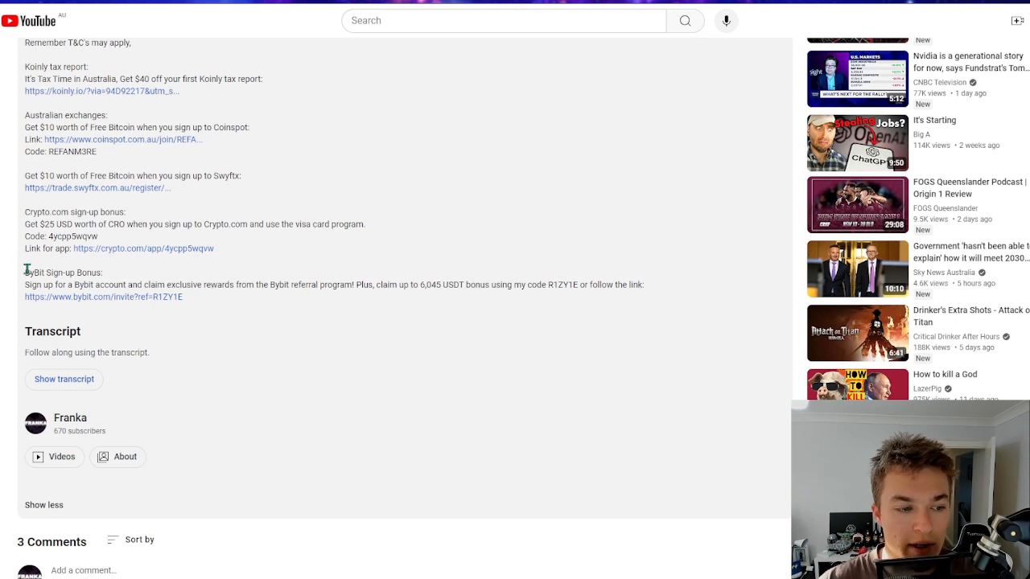
{"action": "left_click_drag", "start_coordinate": [24, 270], "coordinate": [649, 292]}
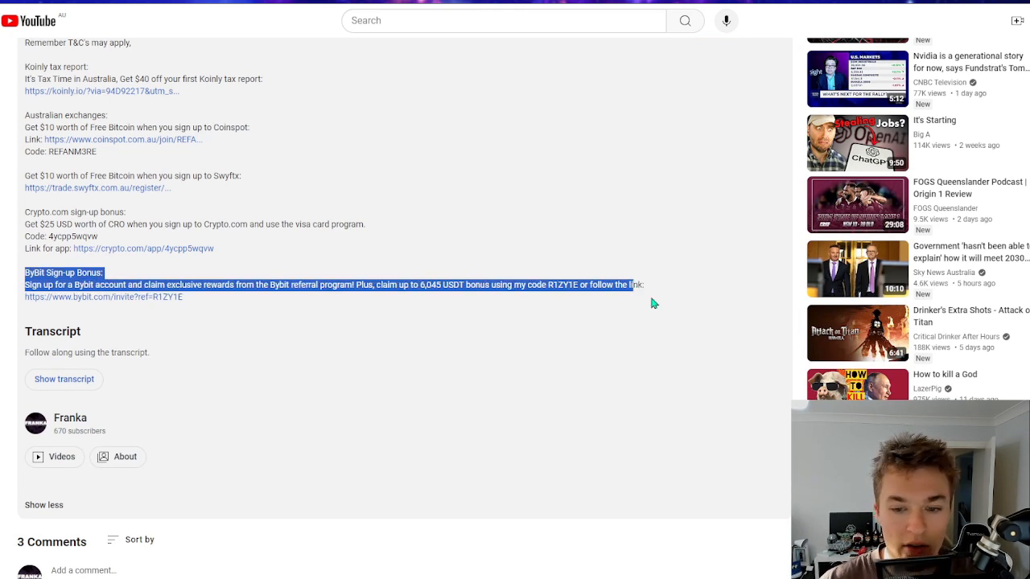
{"action": "left_click", "coordinate": [626, 299]}
{"action": "left_click_drag", "start_coordinate": [547, 286], "coordinate": [578, 286]}
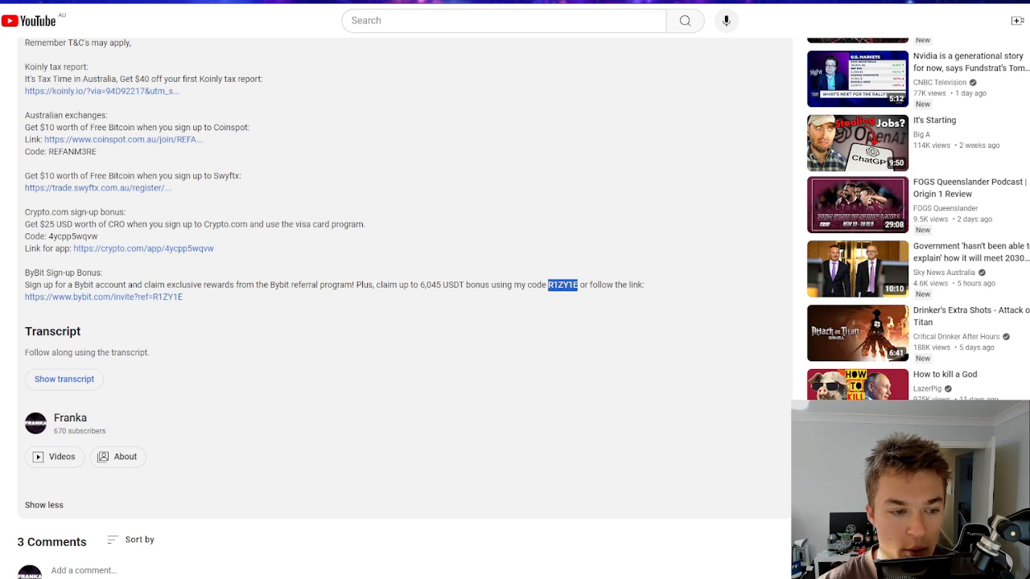
{"action": "left_click", "coordinate": [363, 206]}
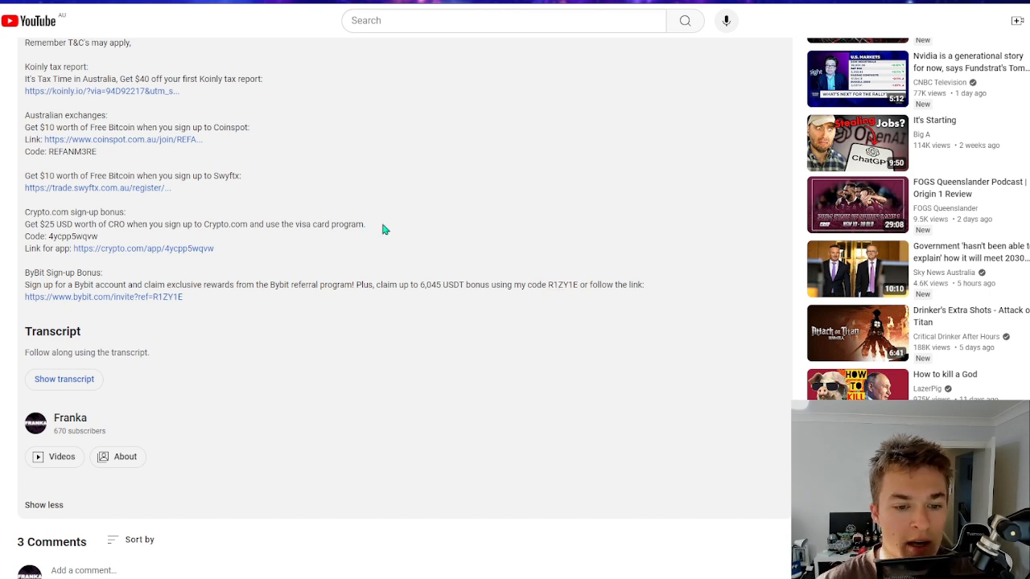
{"action": "left_click_drag", "start_coordinate": [417, 285], "coordinate": [464, 285]}
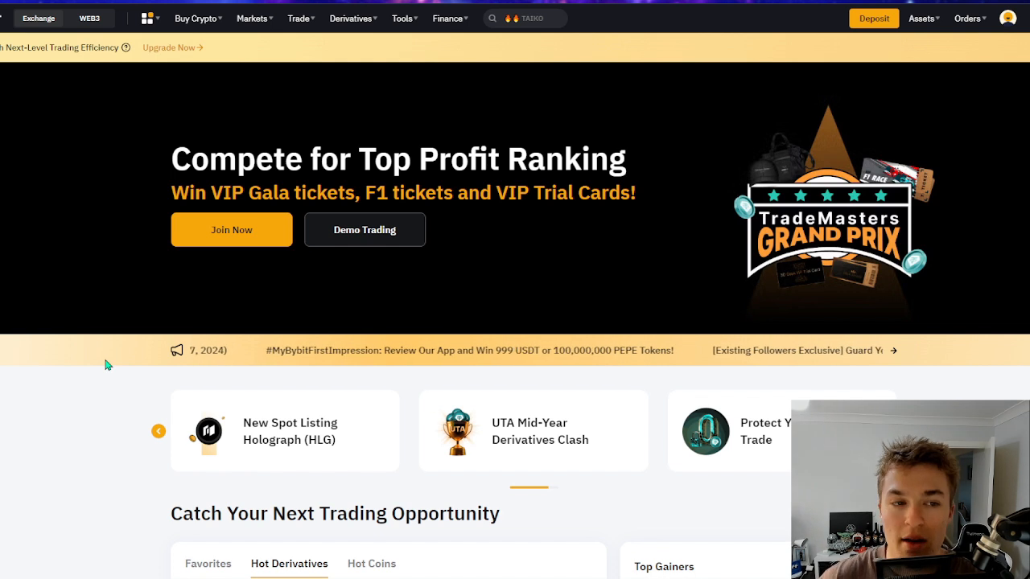
- Open Bybit's Fiat Deposit page and review the USD deposit form
{"action": "mouse_move", "coordinate": [187, 28]}
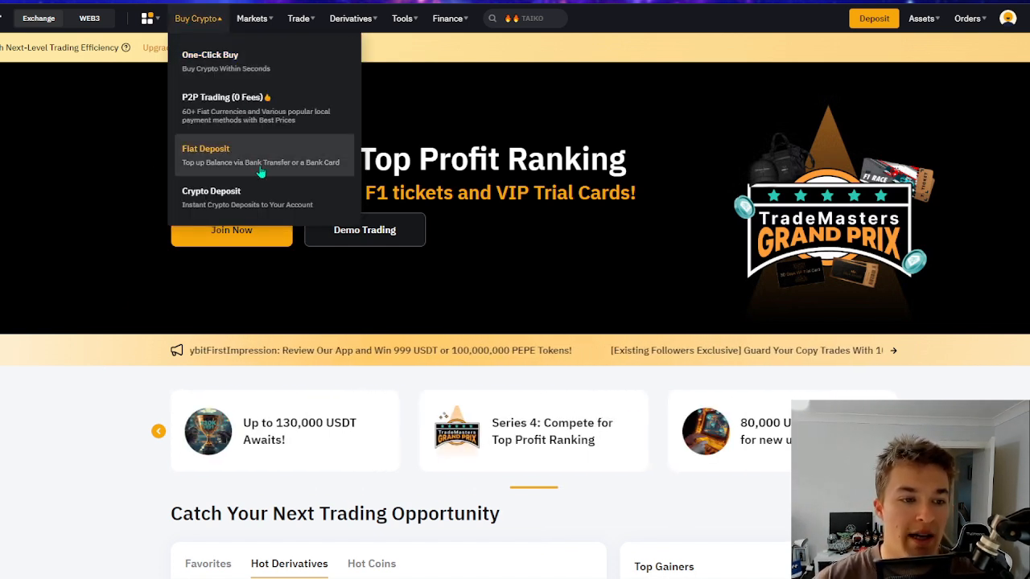
{"action": "left_click", "coordinate": [268, 142]}
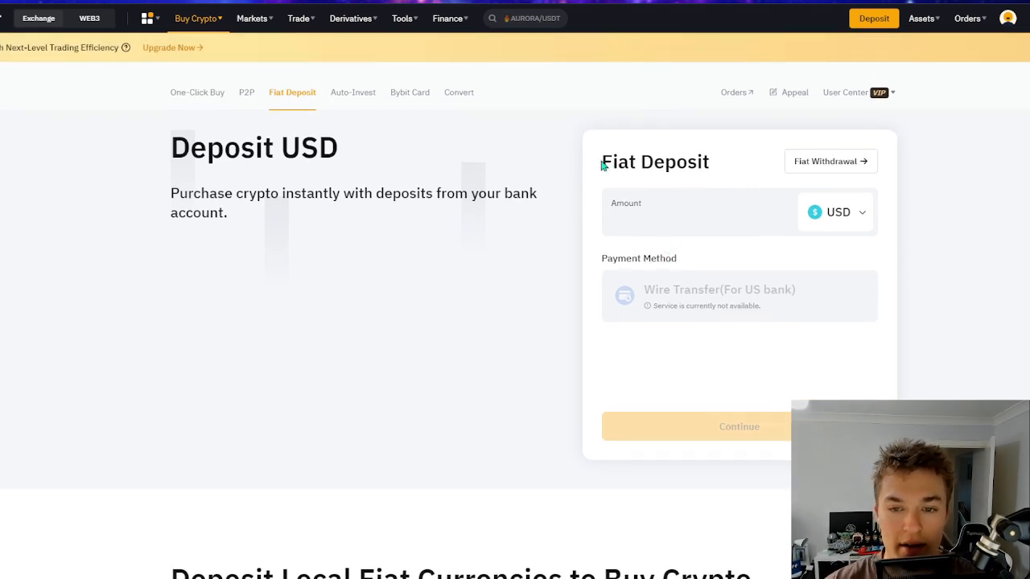
{"action": "left_click_drag", "start_coordinate": [602, 161], "coordinate": [724, 166]}
{"action": "left_click", "coordinate": [727, 166]}
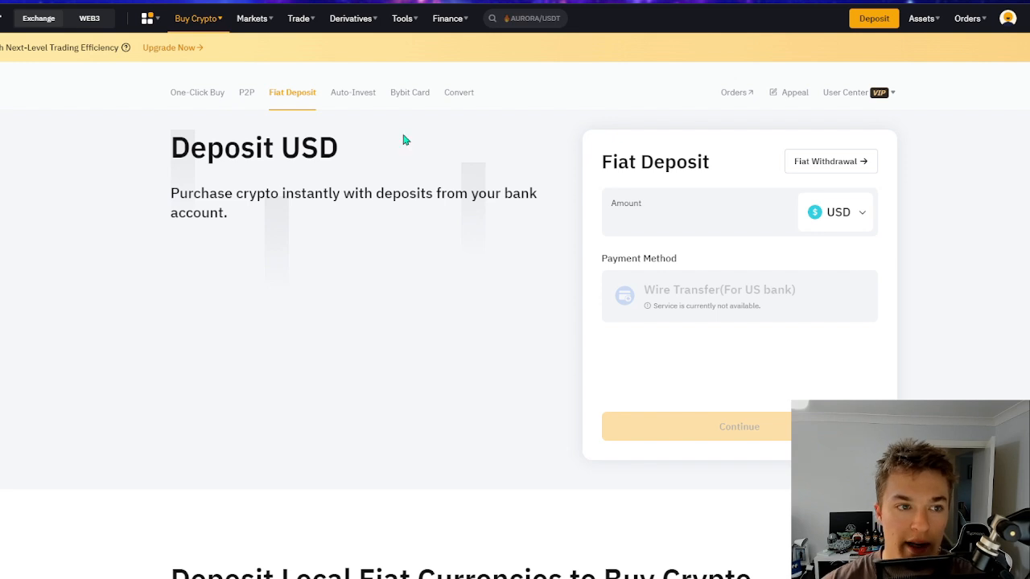
{"action": "mouse_move", "coordinate": [196, 20]}
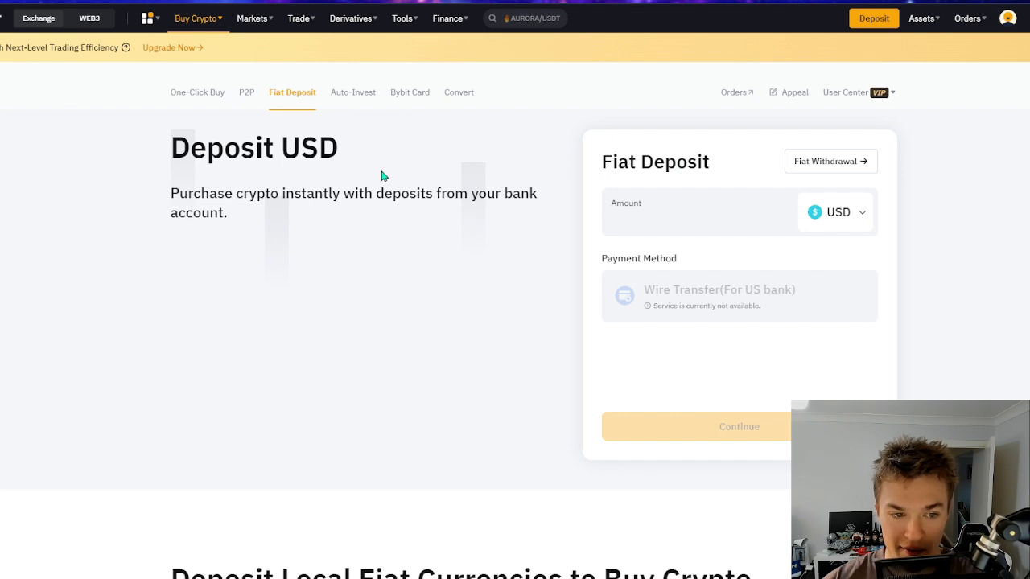
{"action": "left_click_drag", "start_coordinate": [168, 152], "coordinate": [440, 140]}
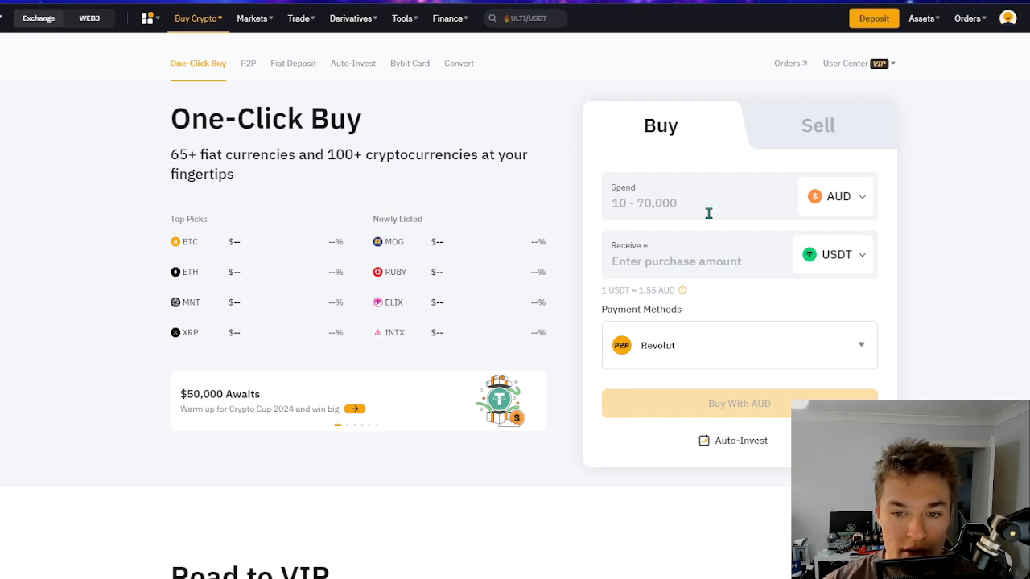
- Browse the fiat currencies available for spending on the One-Click Buy page without changing AUD
{"action": "left_click", "coordinate": [835, 197]}
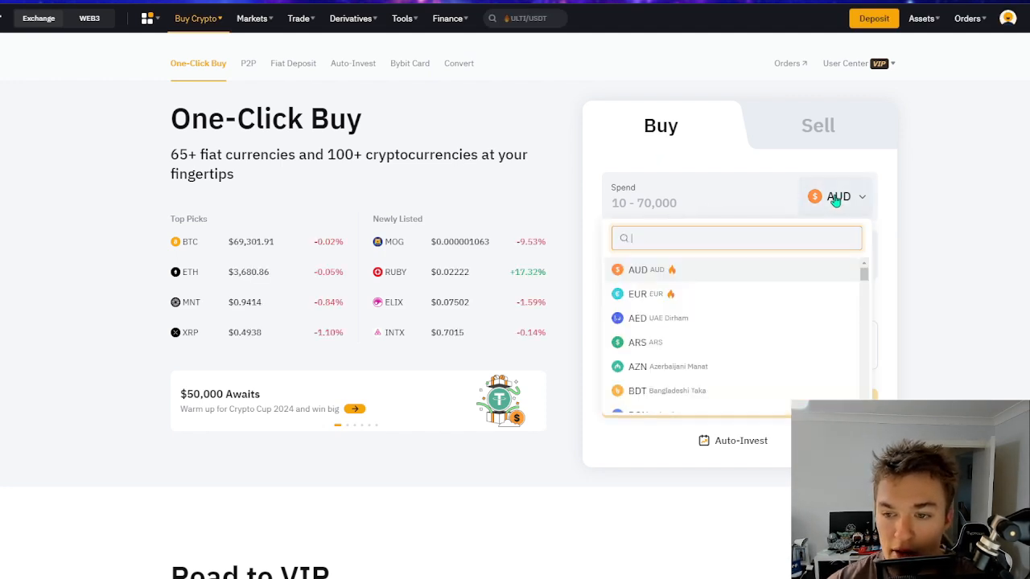
{"action": "scroll", "coordinate": [726, 294], "scroll_direction": "down", "scroll_amount": 3}
{"action": "scroll", "coordinate": [718, 322], "scroll_direction": "down", "scroll_amount": 4}
{"action": "scroll", "coordinate": [718, 321], "scroll_direction": "down", "scroll_amount": 10}
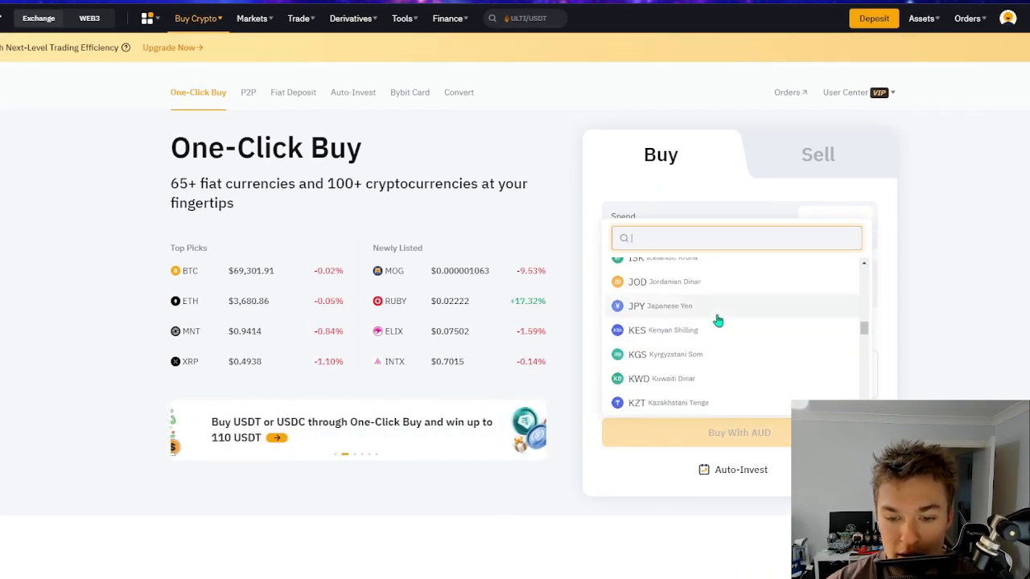
{"action": "scroll", "coordinate": [718, 315], "scroll_direction": "up", "scroll_amount": 4}
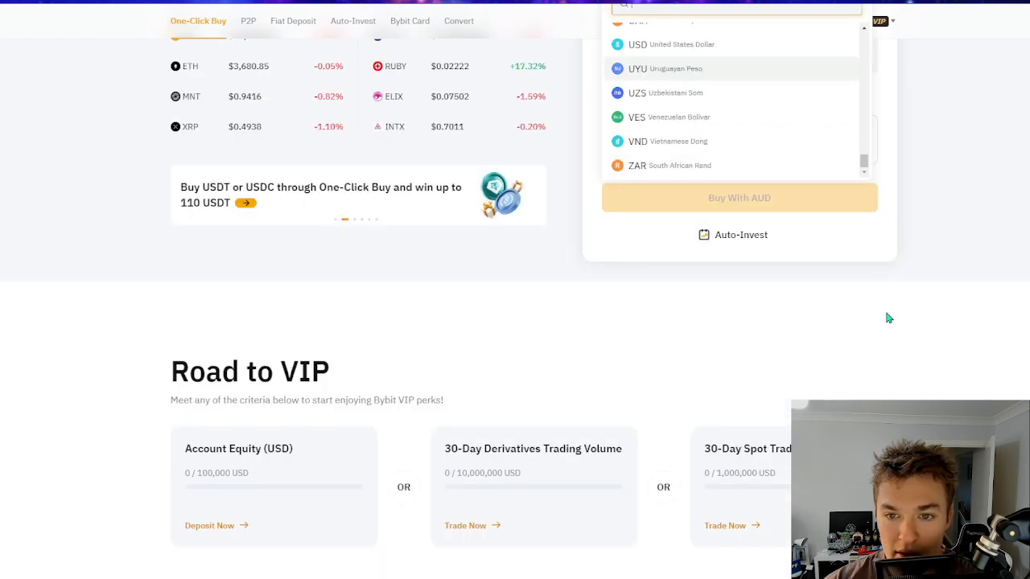
{"action": "scroll", "coordinate": [715, 324], "scroll_direction": "up", "scroll_amount": 6}
{"action": "left_click", "coordinate": [705, 178]}
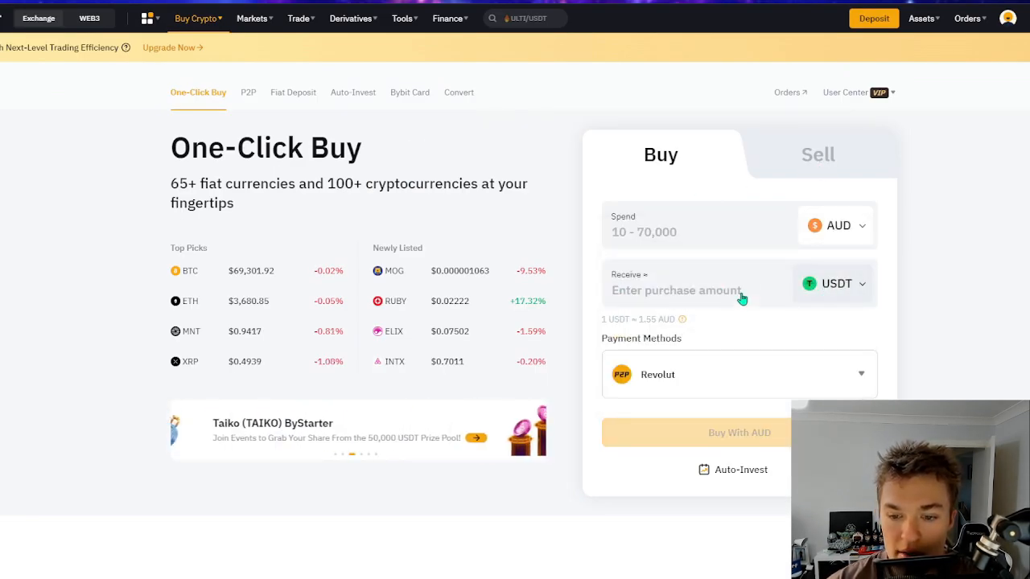
- Set the One-Click Buy order to receive BTC and spend 100 AUD
{"action": "left_click", "coordinate": [813, 283]}
{"action": "left_click", "coordinate": [707, 452]}
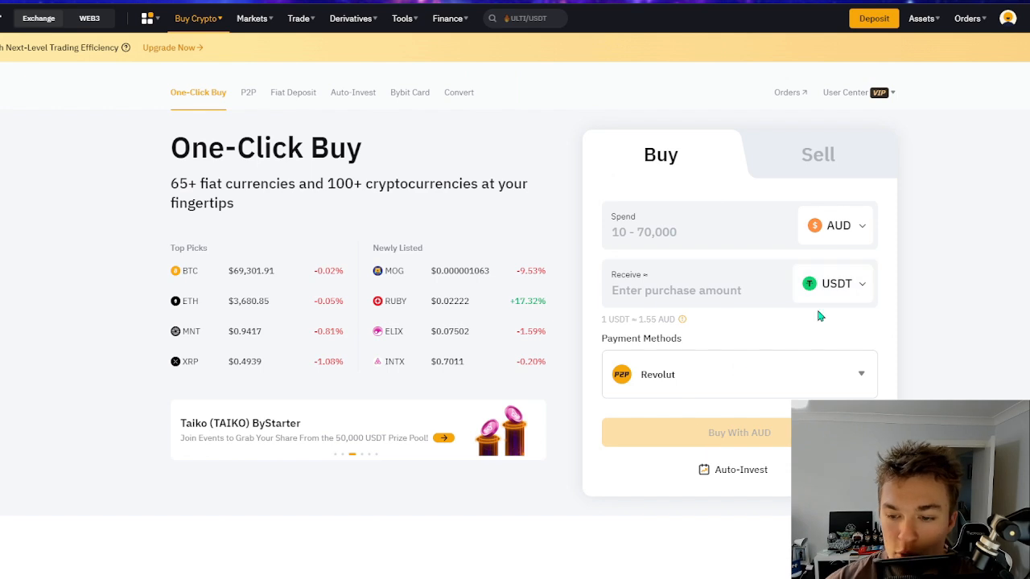
{"action": "left_click", "coordinate": [814, 283]}
{"action": "left_click", "coordinate": [683, 405]}
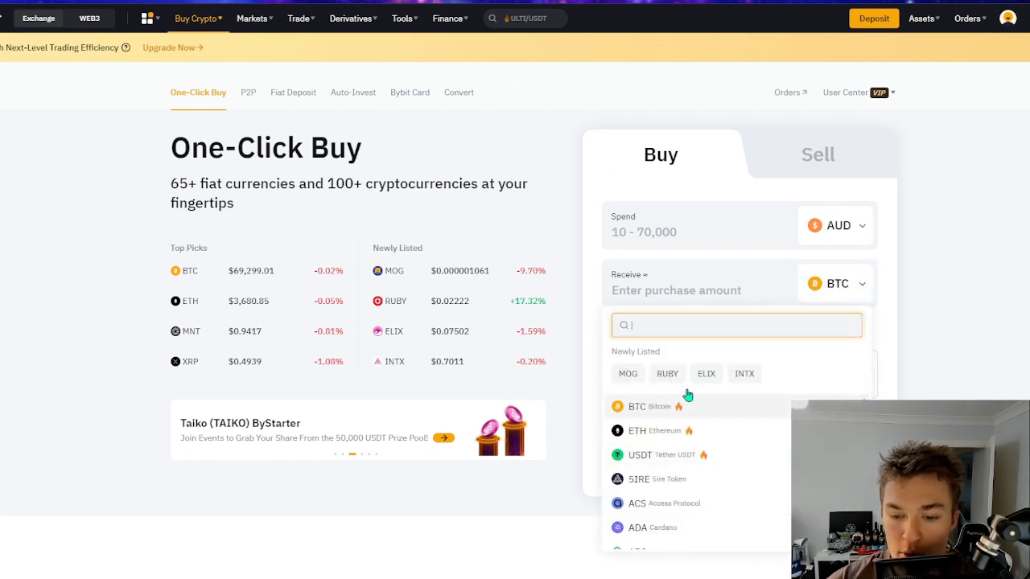
{"action": "left_click", "coordinate": [674, 233]}
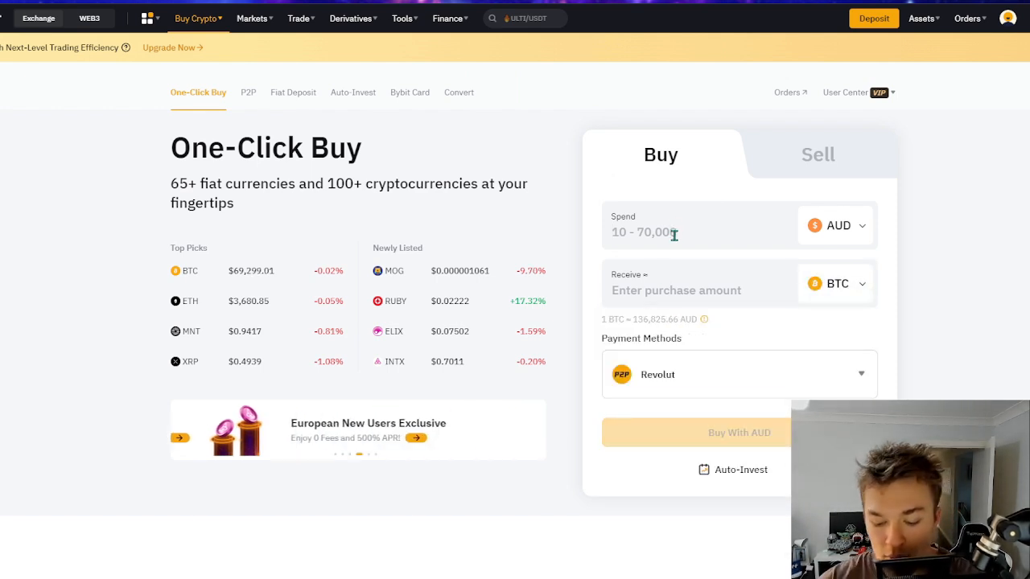
{"action": "type", "text": "100"}
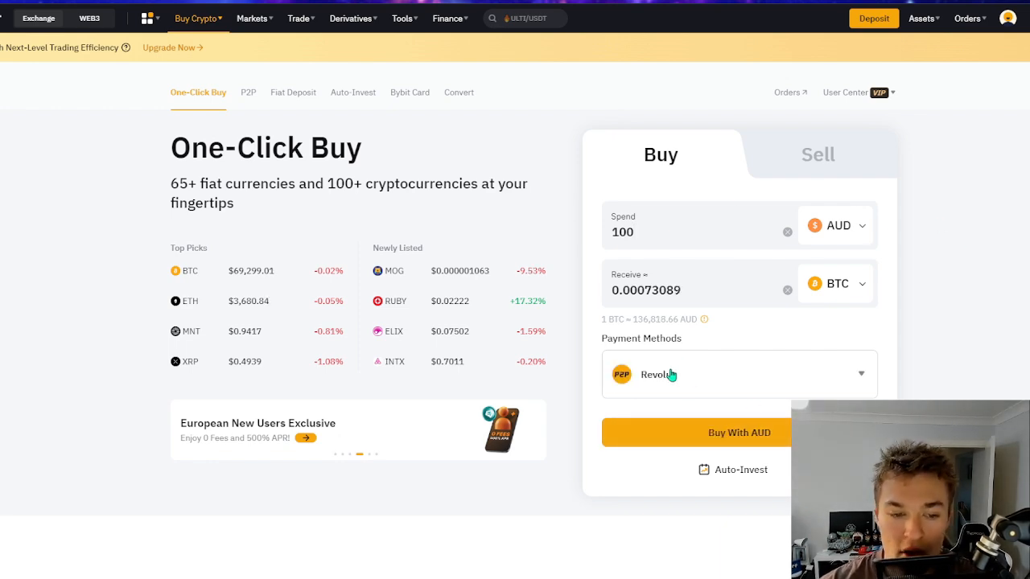
- Choose Apple Pay as the payment method and proceed to the payment details of the BTC purchase
{"action": "left_click", "coordinate": [672, 375]}
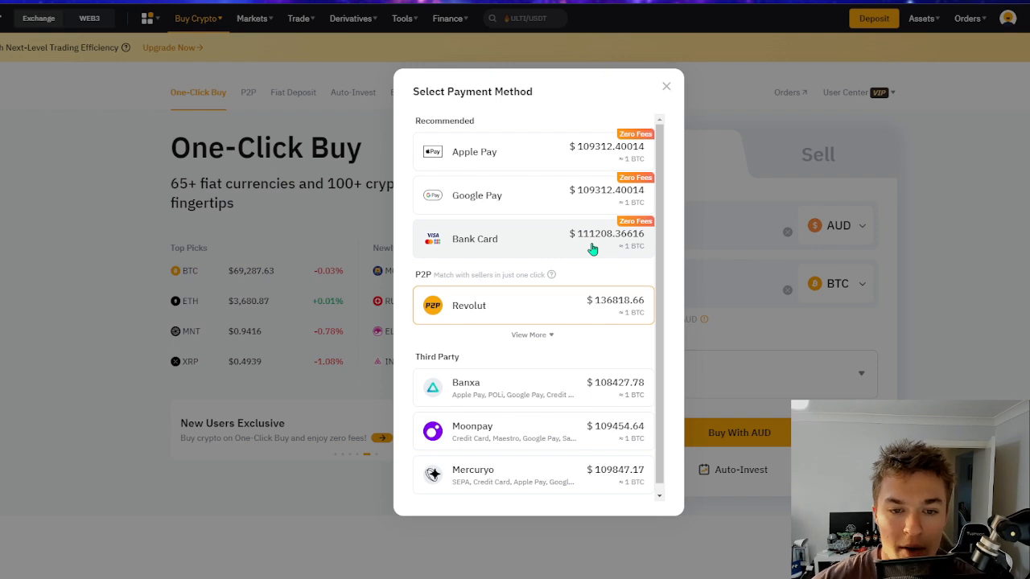
{"action": "left_click", "coordinate": [526, 160]}
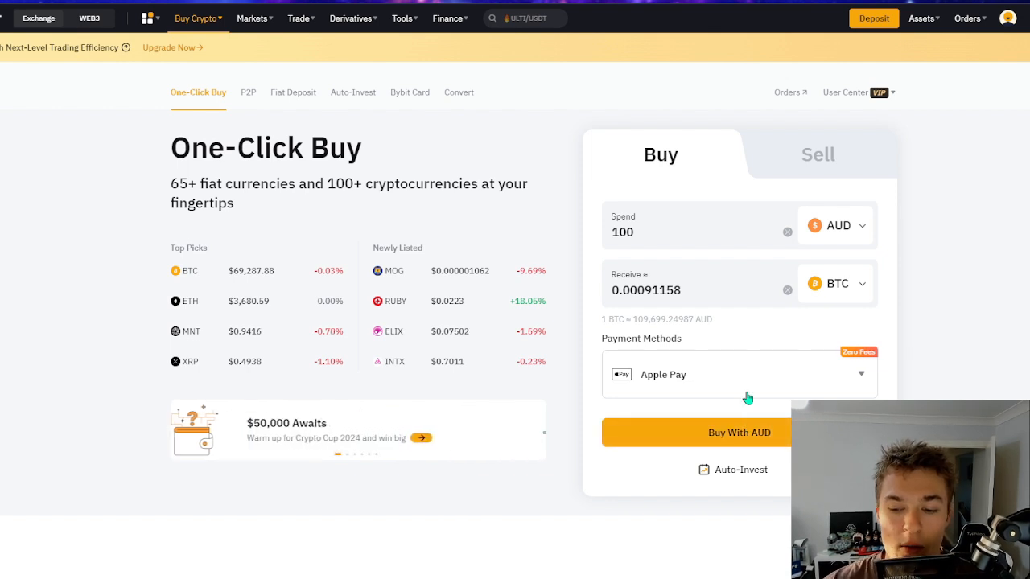
{"action": "left_click", "coordinate": [762, 433]}
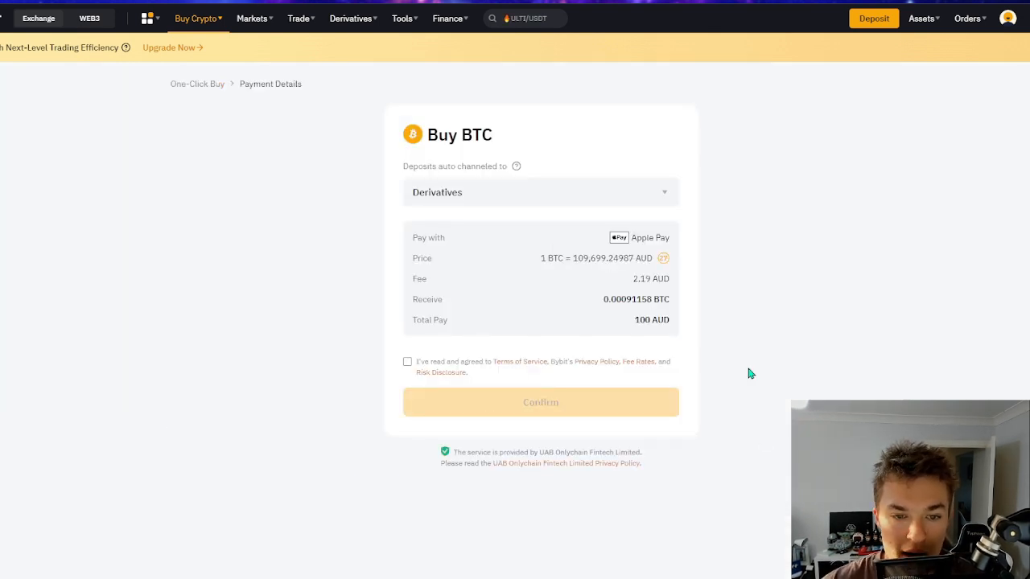
- Examine the account options for receiving the BTC deposit and the purchase fee
{"action": "left_click", "coordinate": [592, 196]}
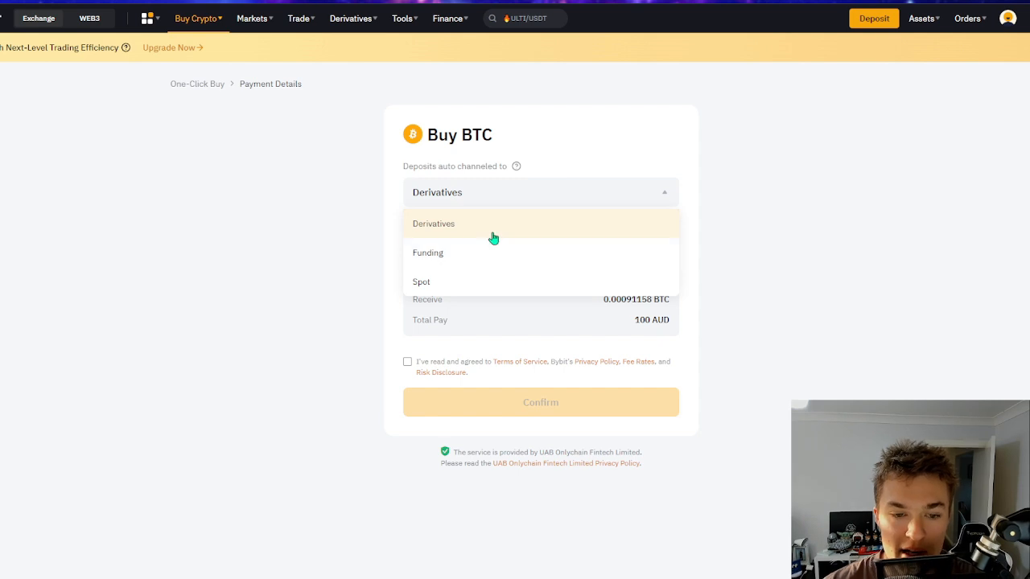
{"action": "left_click", "coordinate": [591, 197]}
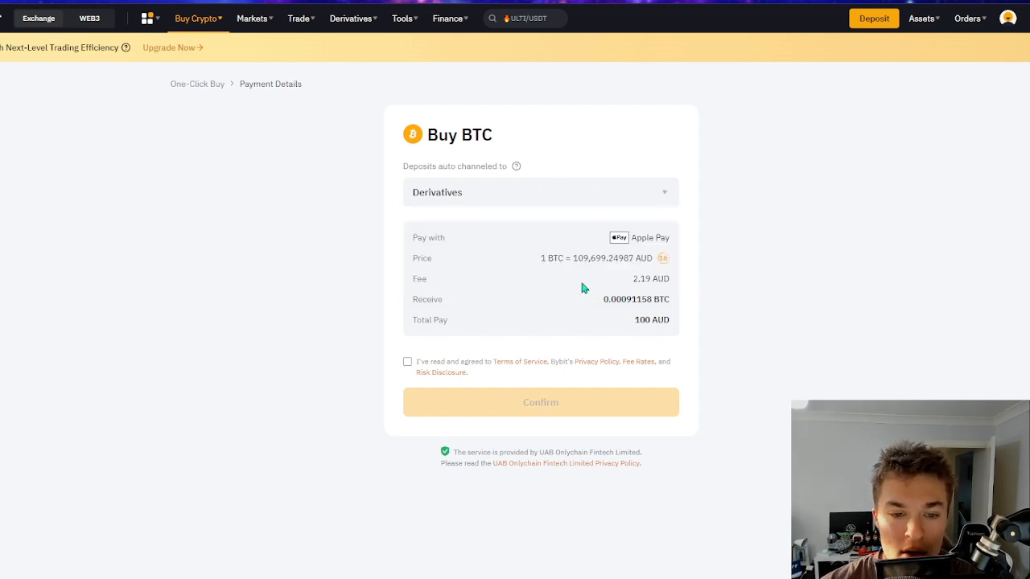
{"action": "left_click_drag", "start_coordinate": [416, 280], "coordinate": [719, 272]}
{"action": "left_click", "coordinate": [718, 273]}
- Accept the terms, try to confirm the Apple Pay purchase, and return to the One-Click Buy page
{"action": "left_click", "coordinate": [407, 363]}
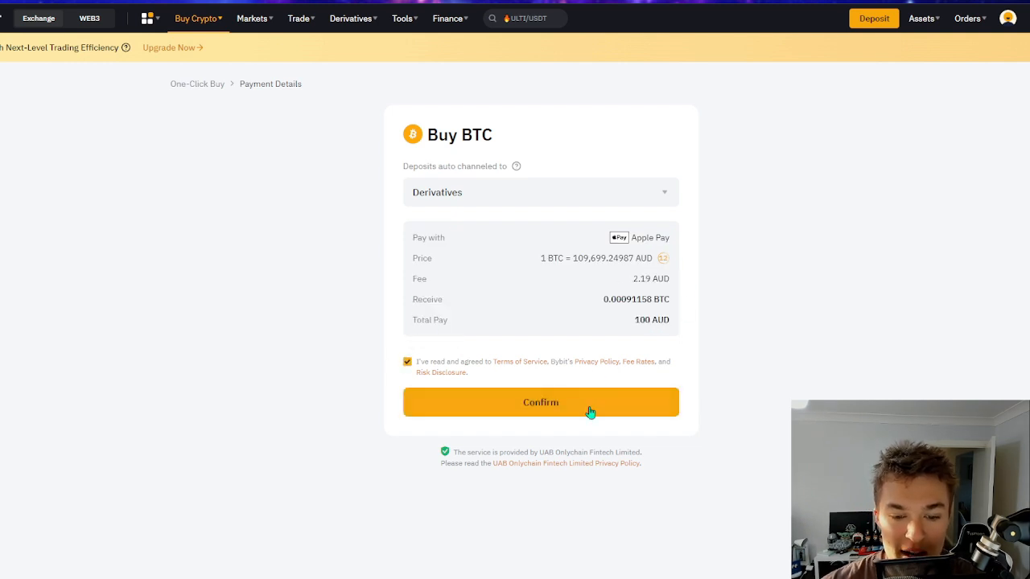
{"action": "left_click", "coordinate": [603, 405]}
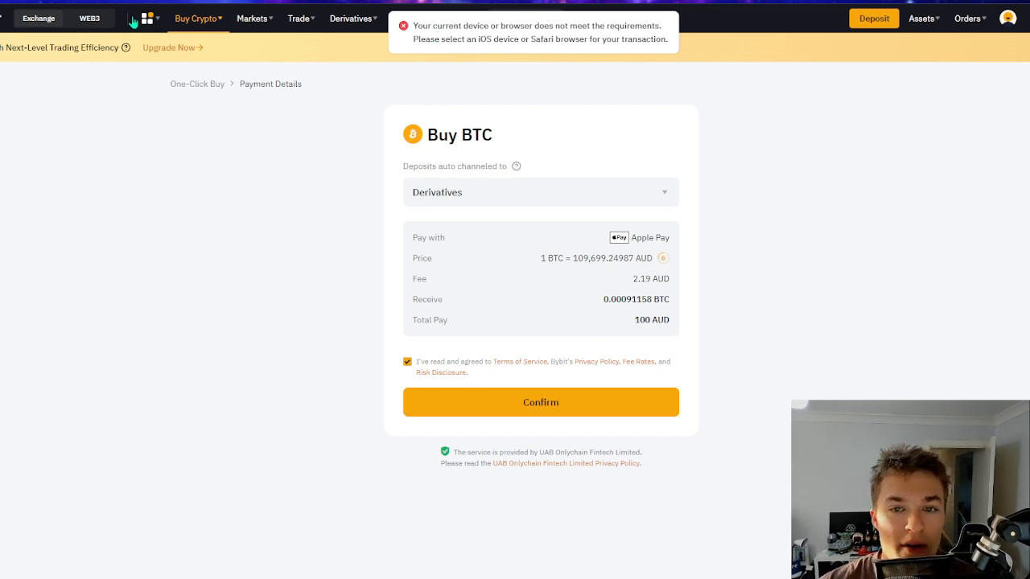
{"action": "key", "text": "alt+Left"}
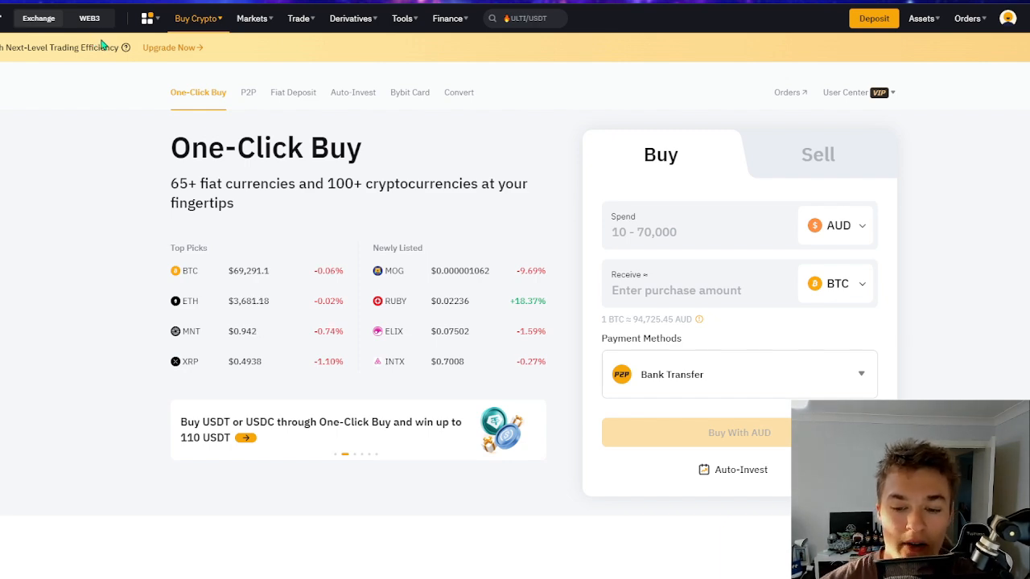
- Review the payment methods offered for buying BTC with AUD and choose Bank Transfer
{"action": "left_click", "coordinate": [678, 369]}
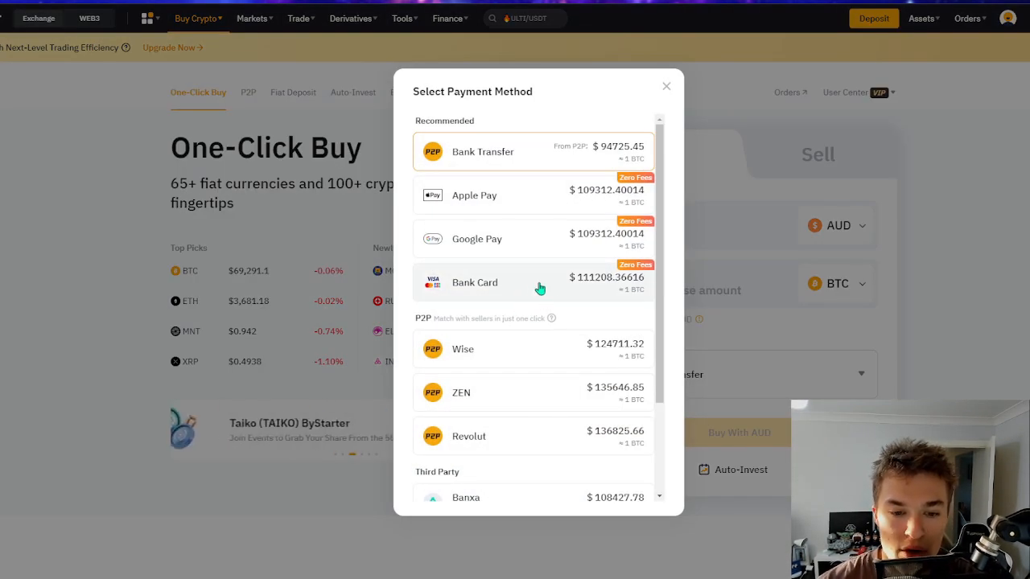
{"action": "scroll", "coordinate": [537, 320], "scroll_direction": "down", "scroll_amount": 2}
{"action": "scroll", "coordinate": [538, 320], "scroll_direction": "up", "scroll_amount": 2}
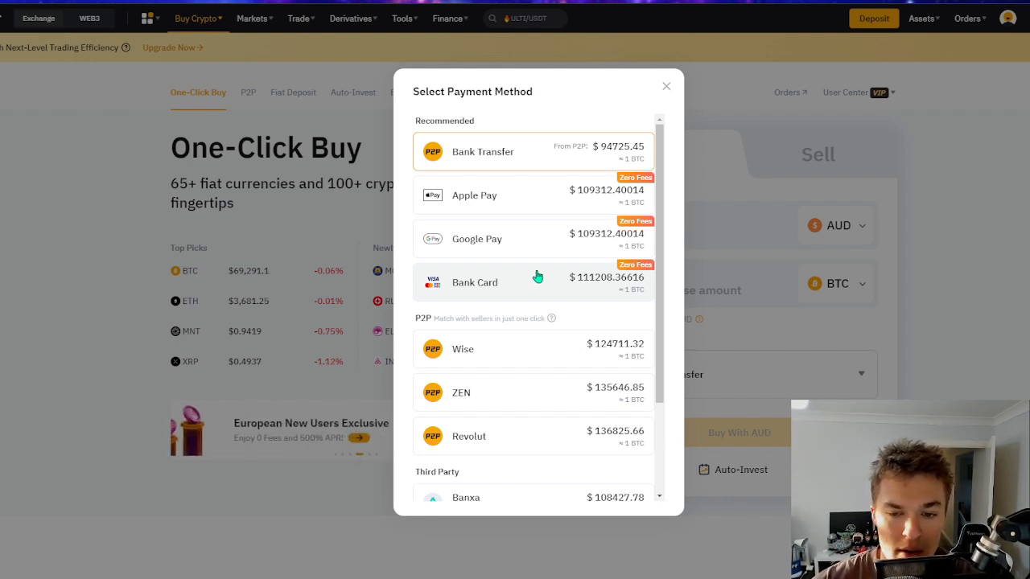
{"action": "left_click", "coordinate": [602, 150]}
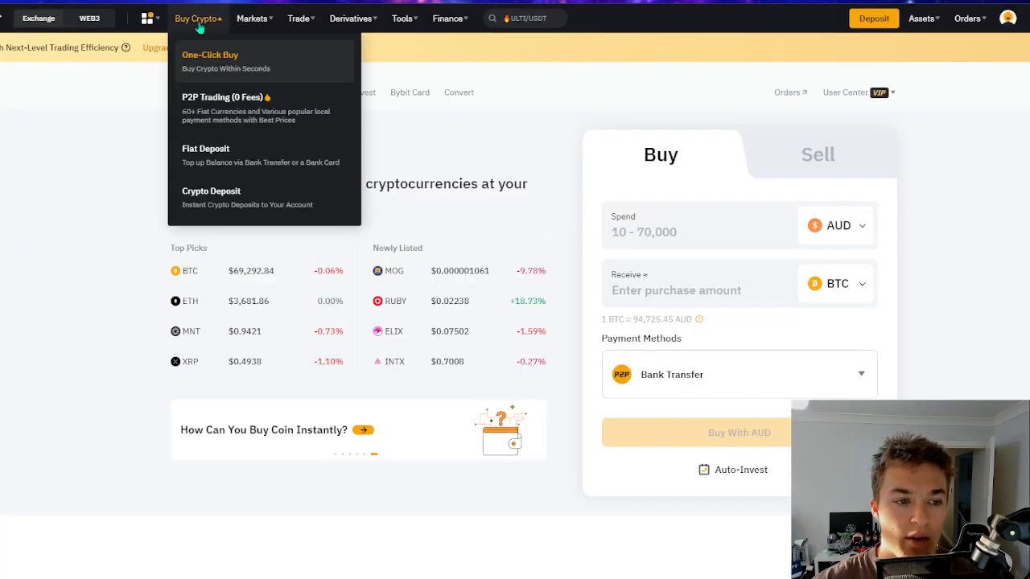
- Open the Crypto Deposit page and choose USDT as the coin to deposit
{"action": "mouse_move", "coordinate": [201, 36]}
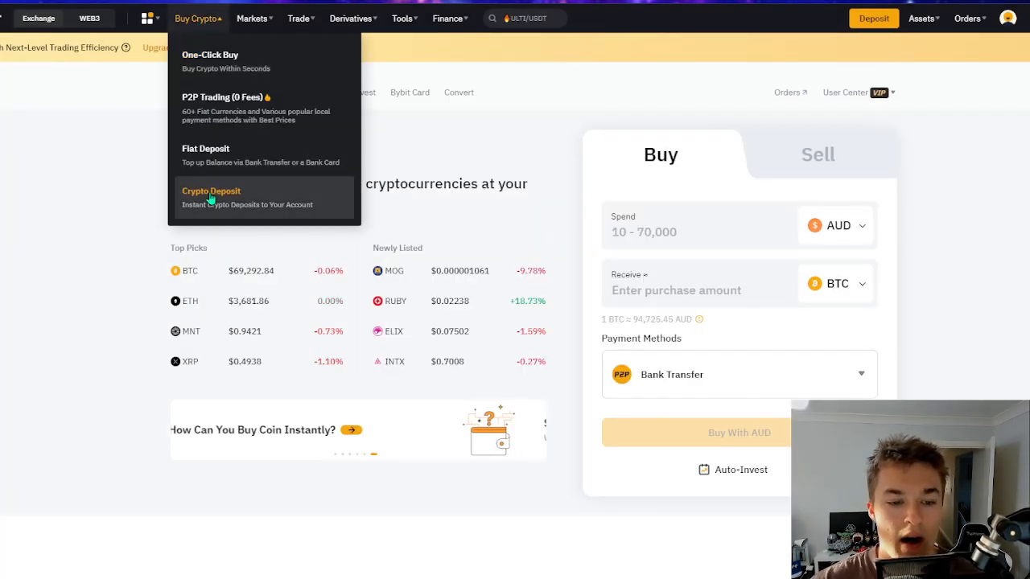
{"action": "left_click", "coordinate": [283, 197]}
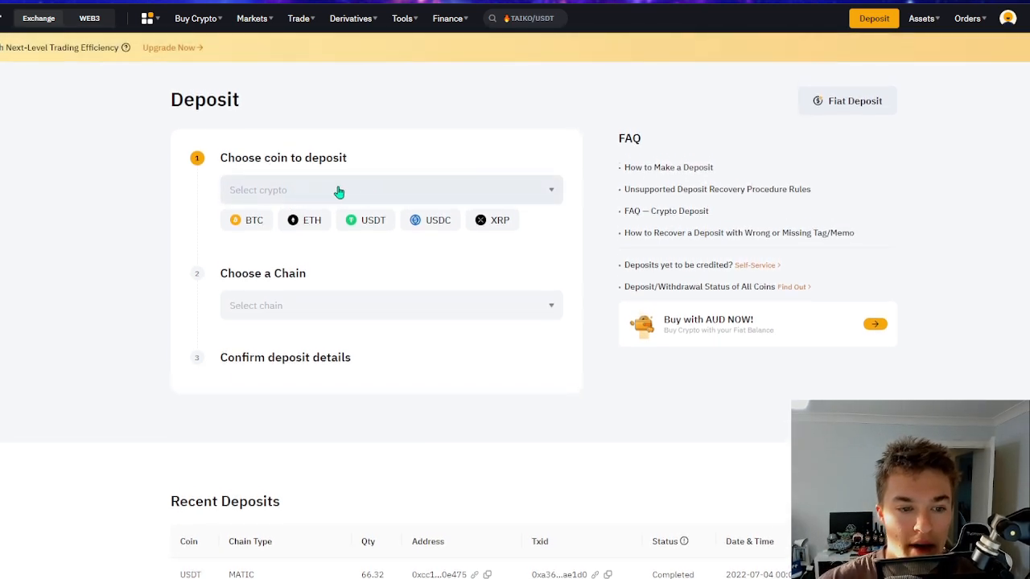
{"action": "left_click", "coordinate": [364, 222]}
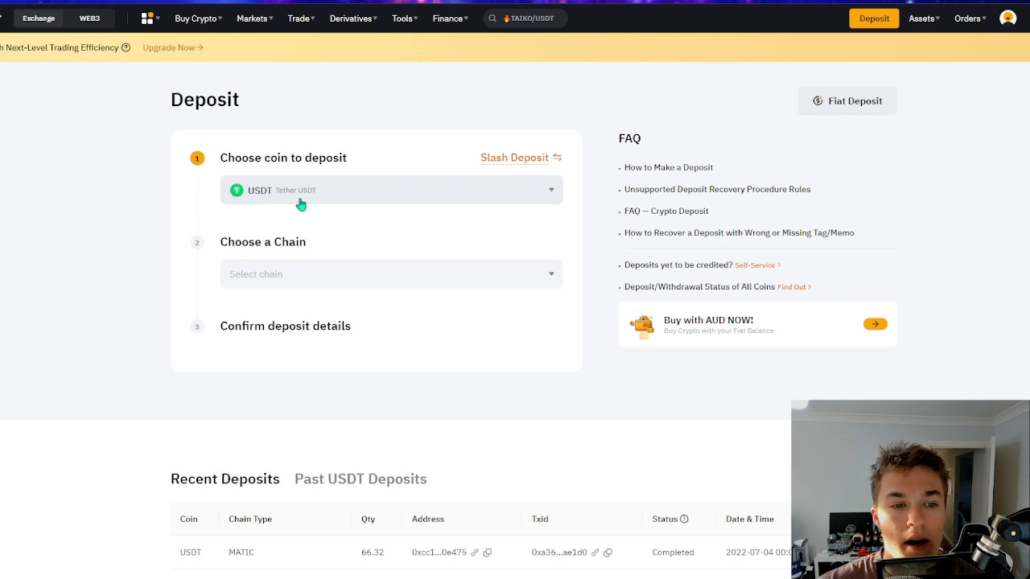
- Review the chains available for the USDT deposit and choose MATIC
{"action": "left_click", "coordinate": [334, 275]}
{"action": "scroll", "coordinate": [328, 363], "scroll_direction": "down", "scroll_amount": 3}
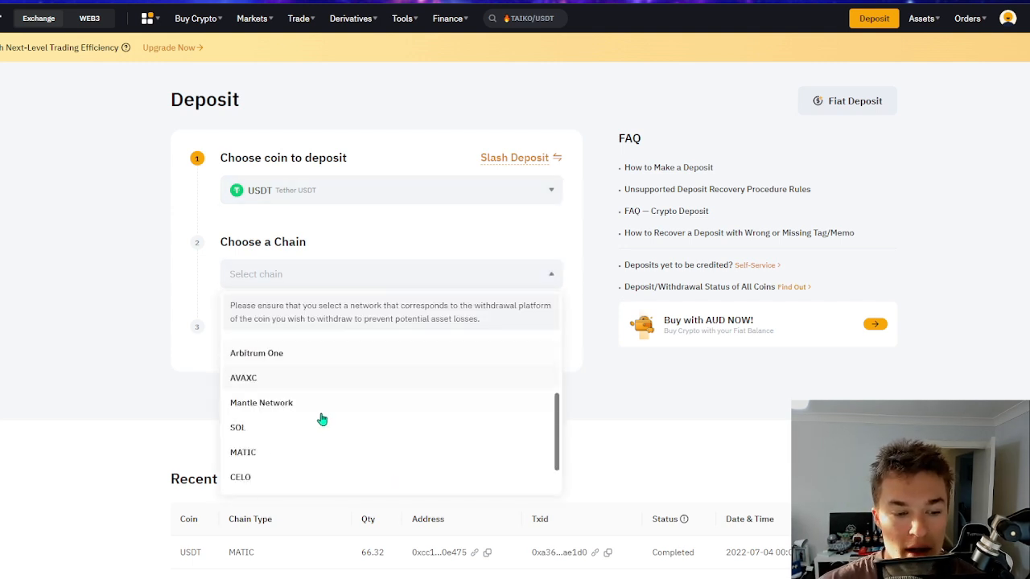
{"action": "scroll", "coordinate": [319, 416], "scroll_direction": "down", "scroll_amount": 1}
{"action": "scroll", "coordinate": [302, 412], "scroll_direction": "up", "scroll_amount": 4}
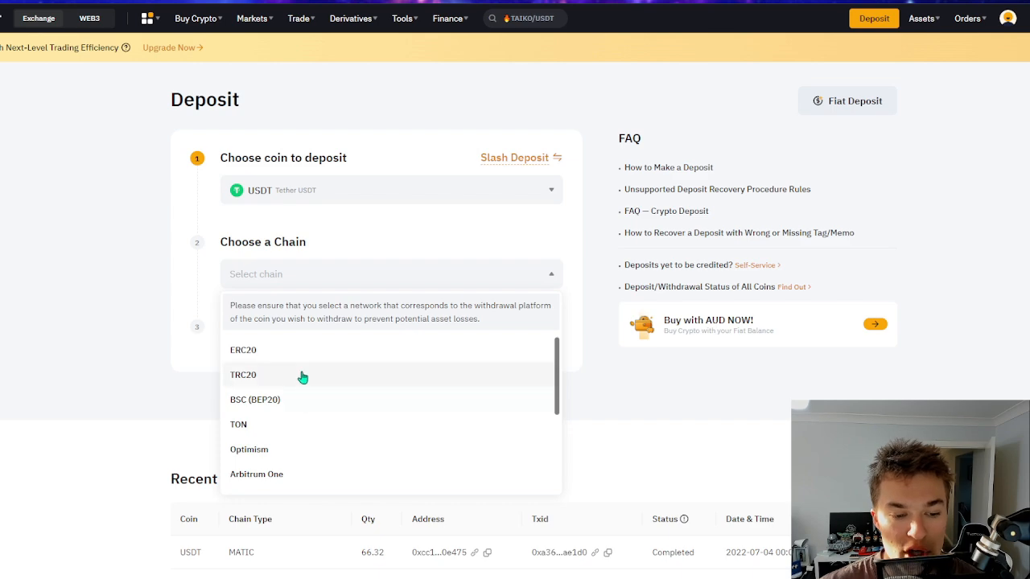
{"action": "scroll", "coordinate": [299, 375], "scroll_direction": "down", "scroll_amount": 5}
{"action": "scroll", "coordinate": [297, 382], "scroll_direction": "down", "scroll_amount": 3}
{"action": "scroll", "coordinate": [302, 387], "scroll_direction": "up", "scroll_amount": 8}
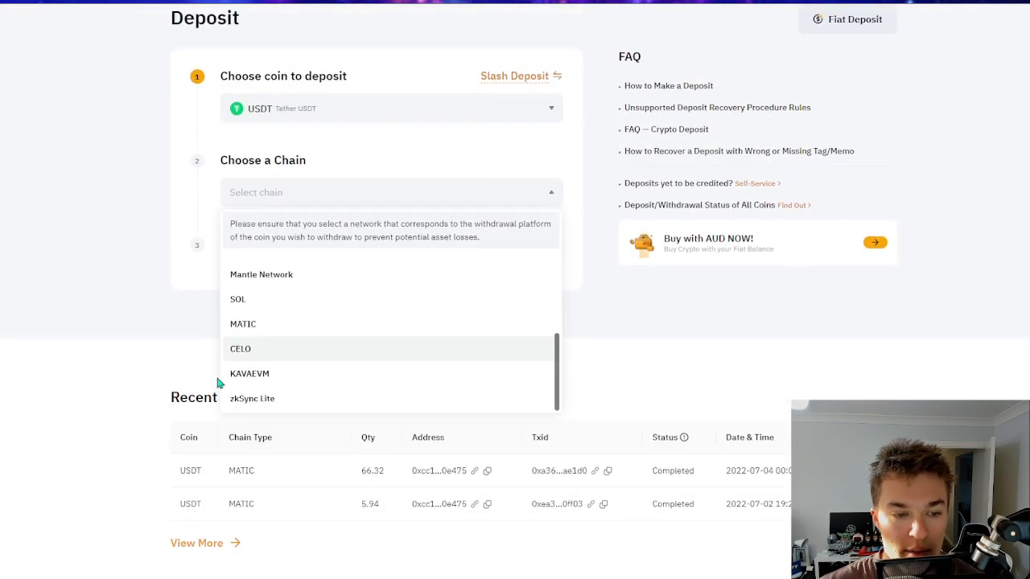
{"action": "scroll", "coordinate": [297, 402], "scroll_direction": "down", "scroll_amount": 6}
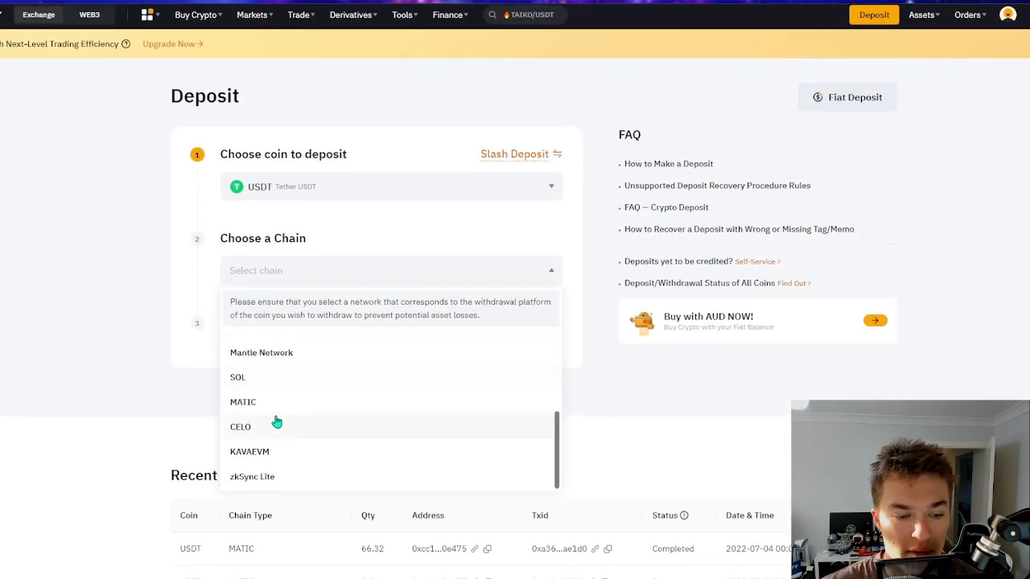
{"action": "left_click", "coordinate": [276, 348]}
- Review the deposit details for USDT on MATIC and acknowledge the network notice to reveal the deposit address
{"action": "scroll", "coordinate": [331, 272], "scroll_direction": "down", "scroll_amount": 2}
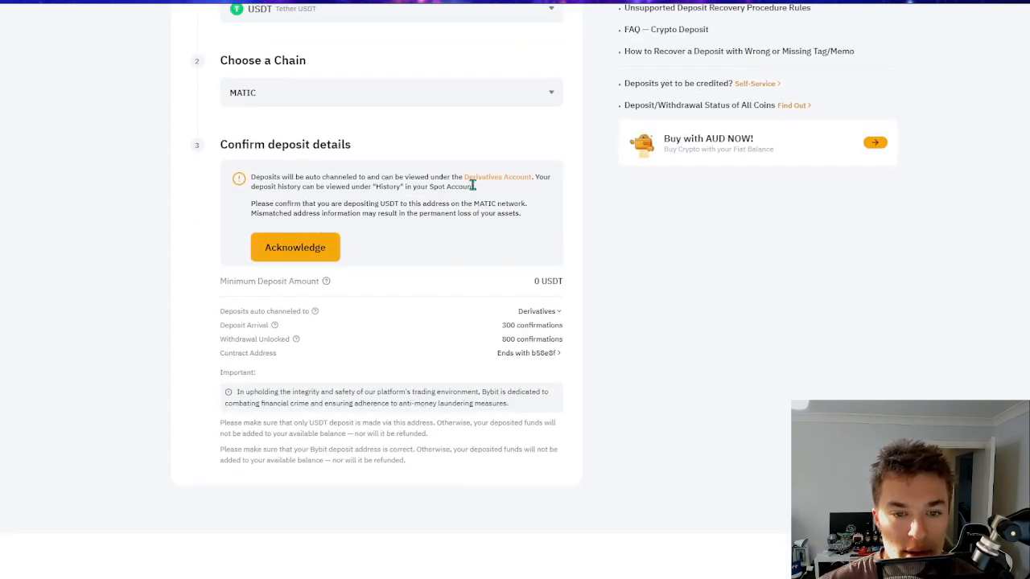
{"action": "scroll", "coordinate": [590, 284], "scroll_direction": "up", "scroll_amount": 2}
{"action": "scroll", "coordinate": [589, 264], "scroll_direction": "up", "scroll_amount": 1}
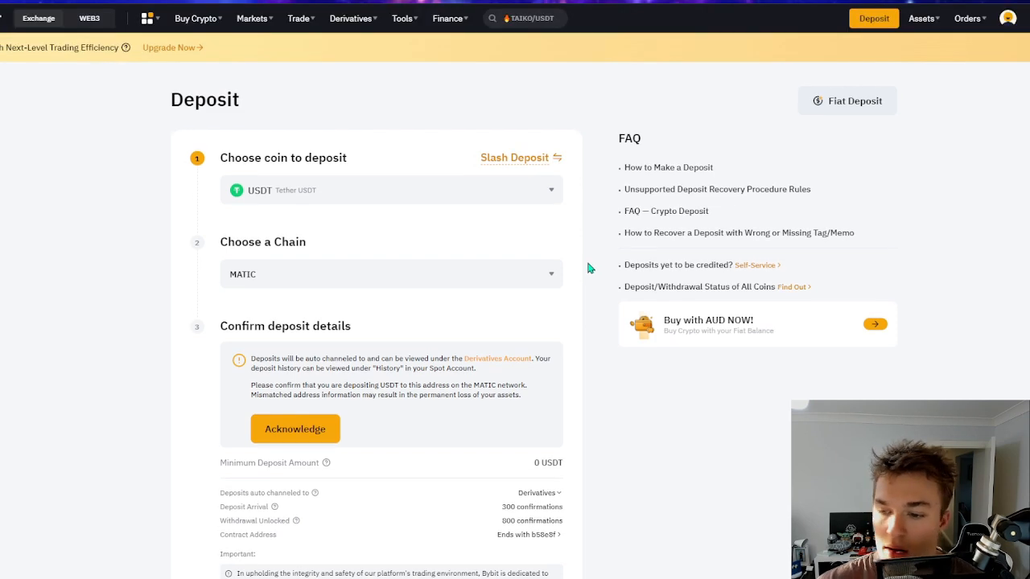
{"action": "scroll", "coordinate": [591, 264], "scroll_direction": "down", "scroll_amount": 1}
{"action": "left_click", "coordinate": [309, 371]}
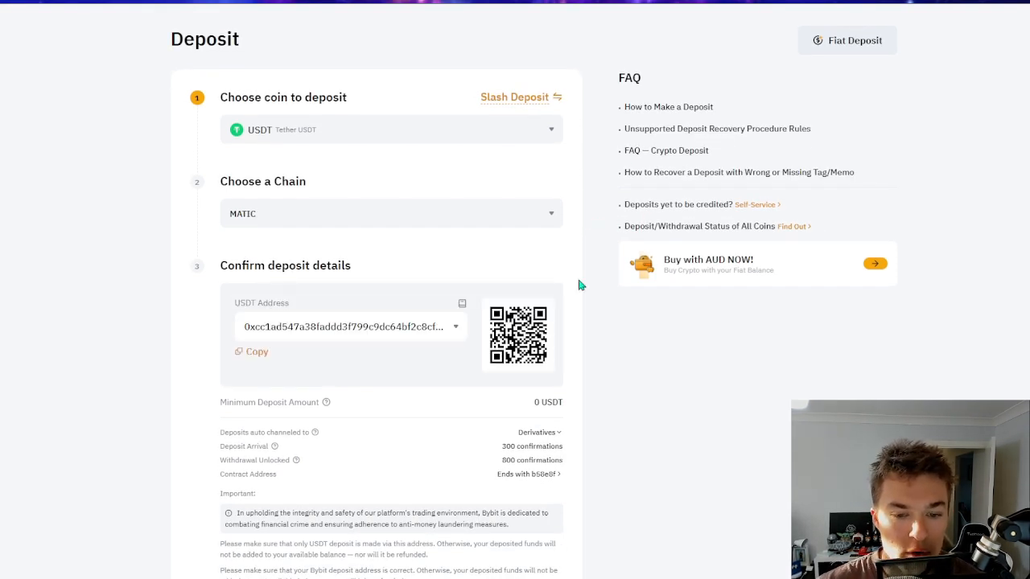
{"action": "scroll", "coordinate": [613, 227], "scroll_direction": "up", "scroll_amount": 1}
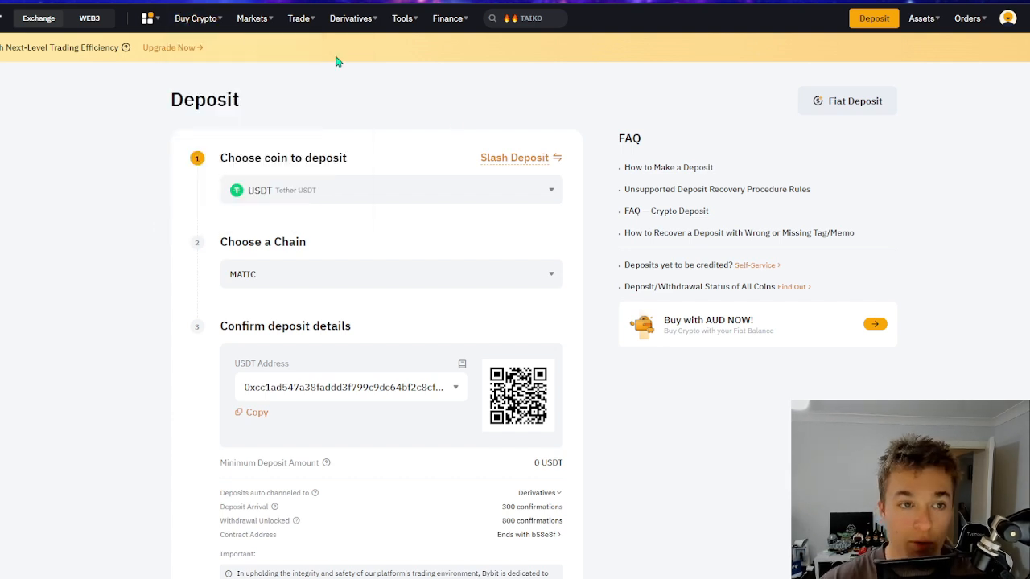
- Examine the market, trade and derivatives options of the exchange and open Spot Trading
{"action": "mouse_move", "coordinate": [198, 23]}
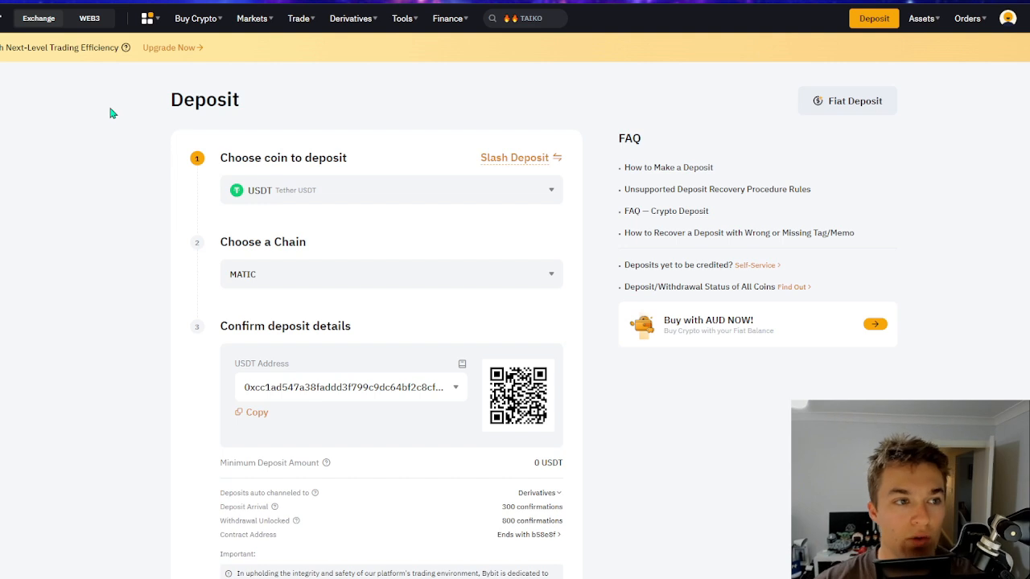
{"action": "mouse_move", "coordinate": [250, 14]}
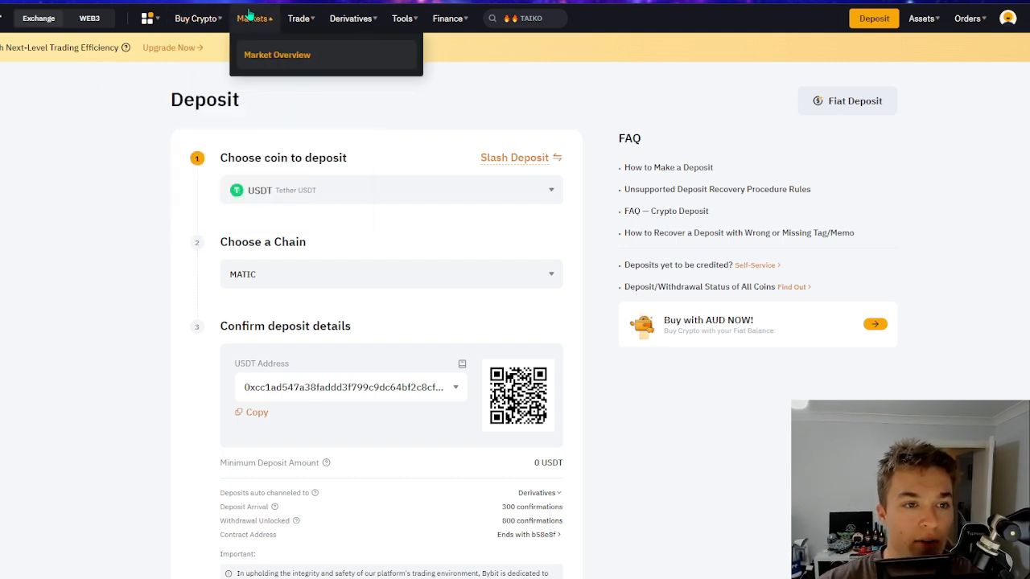
{"action": "mouse_move", "coordinate": [304, 14]}
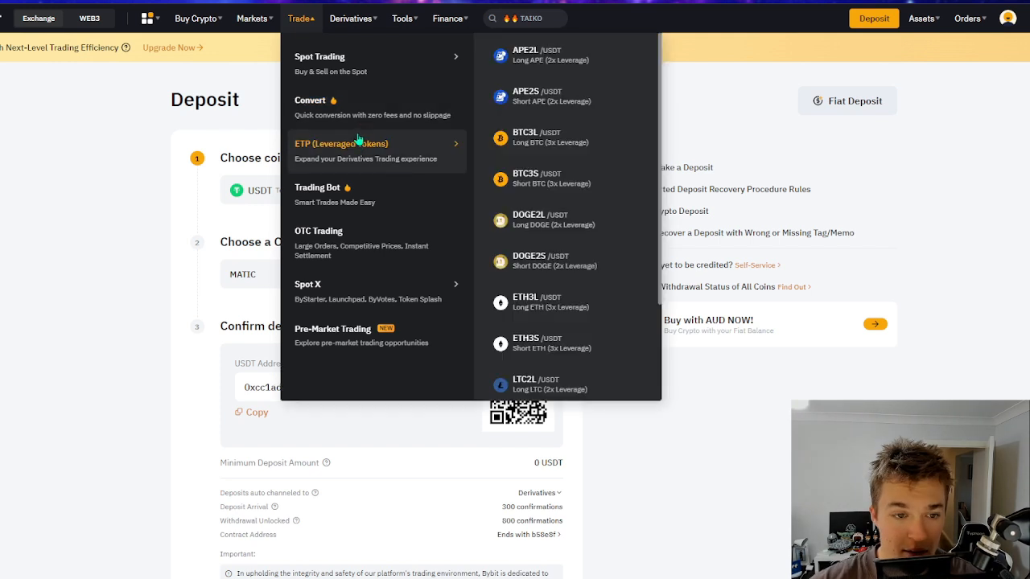
{"action": "mouse_move", "coordinate": [381, 74]}
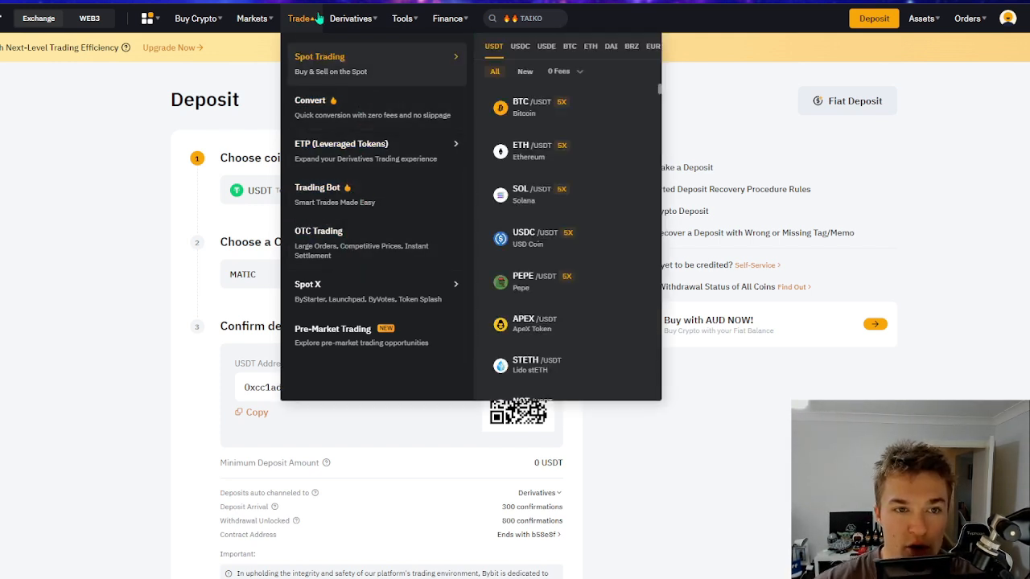
{"action": "mouse_move", "coordinate": [354, 18]}
{"action": "mouse_move", "coordinate": [352, 95]}
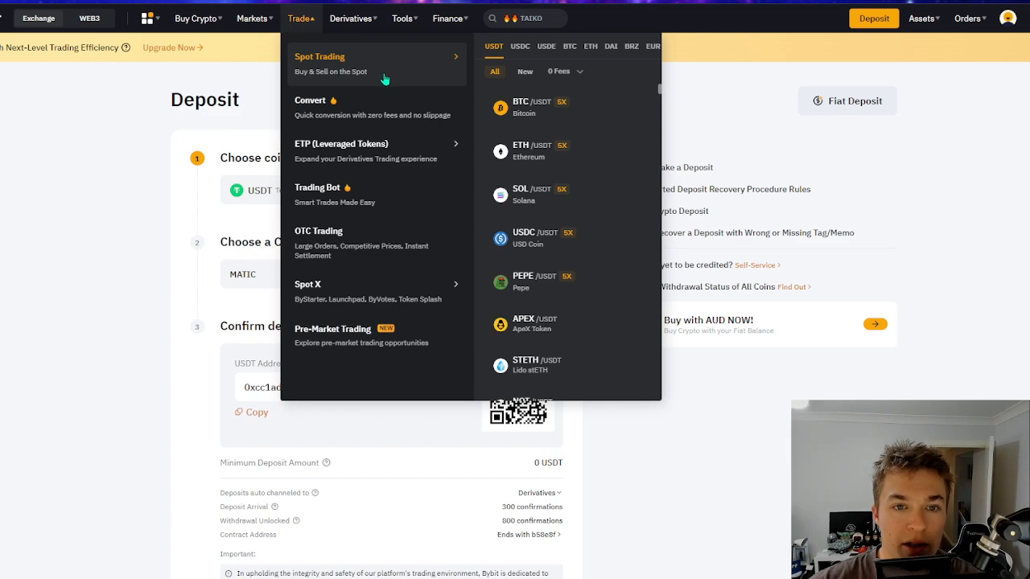
{"action": "left_click", "coordinate": [394, 80]}
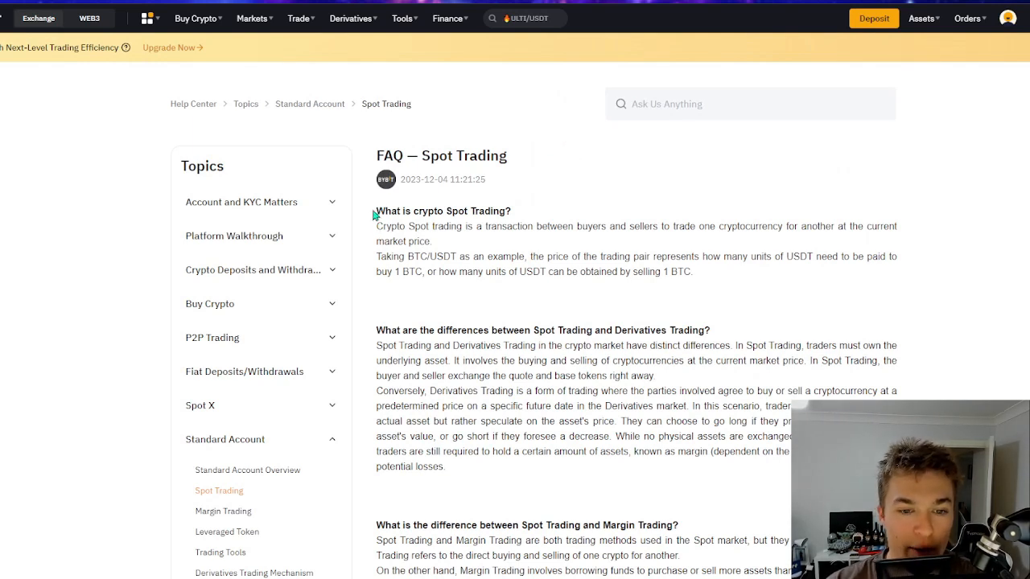
- Read the Spot Trading FAQ's answer on what crypto spot trading is, highlighting the text
{"action": "left_click_drag", "start_coordinate": [372, 230], "coordinate": [456, 257]}
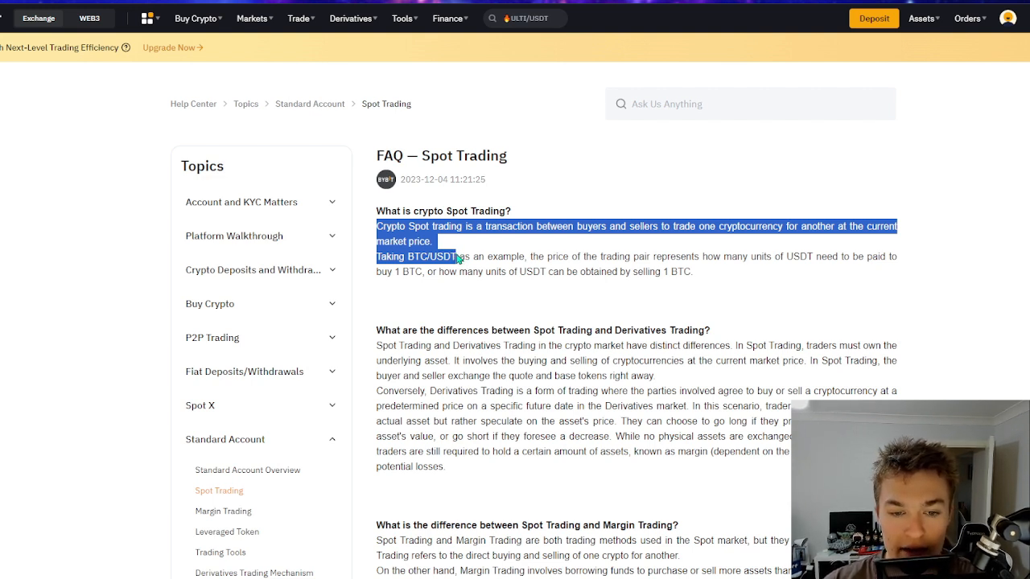
{"action": "left_click_drag", "start_coordinate": [459, 259], "coordinate": [698, 271]}
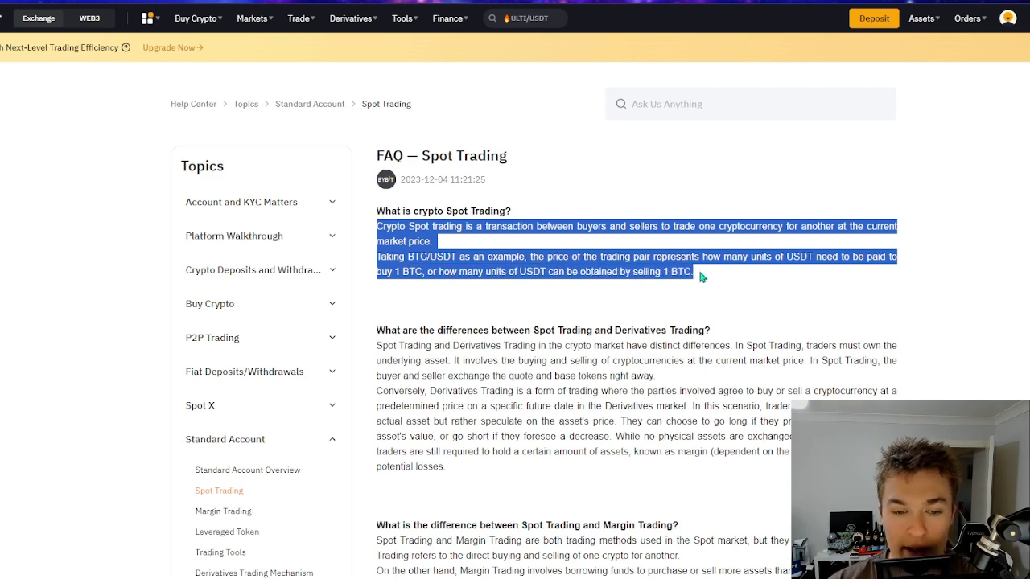
{"action": "left_click", "coordinate": [696, 265]}
- Read the FAQ's explanation of the differences between Spot Trading and Derivatives Trading, highlighting each paragraph
{"action": "scroll", "coordinate": [692, 249], "scroll_direction": "down", "scroll_amount": 1}
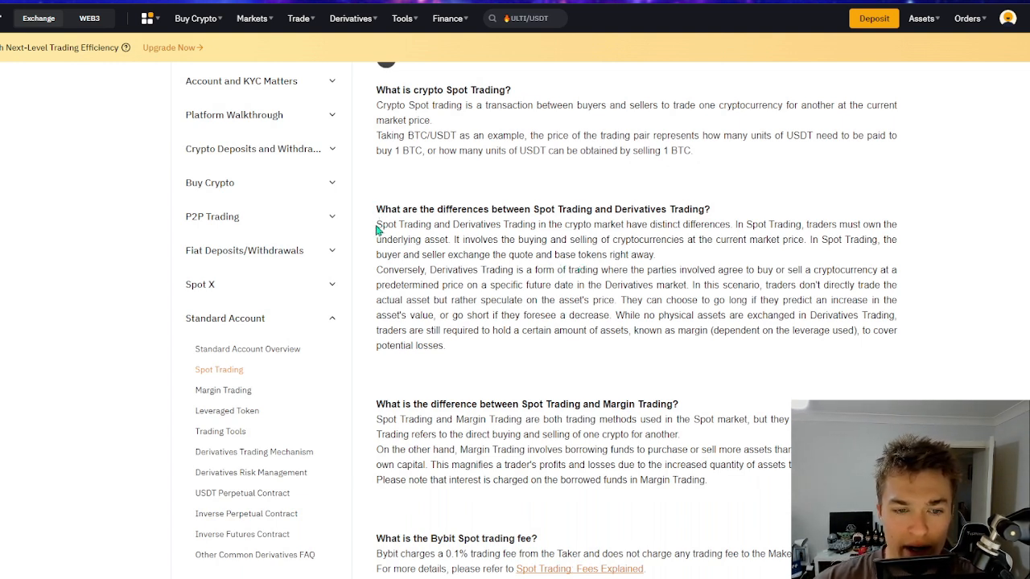
{"action": "left_click_drag", "start_coordinate": [376, 230], "coordinate": [452, 251]}
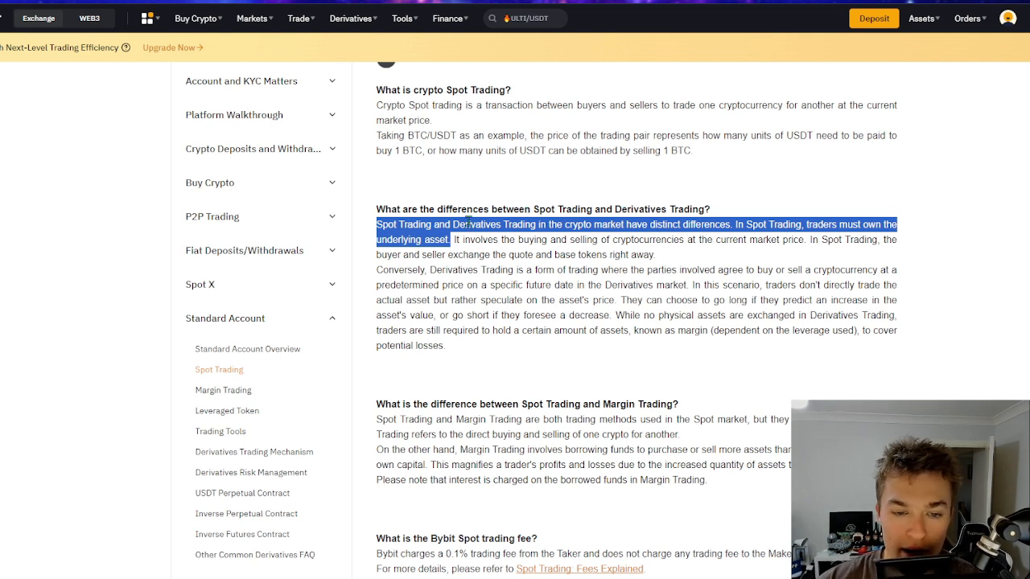
{"action": "triple_click", "coordinate": [377, 219]}
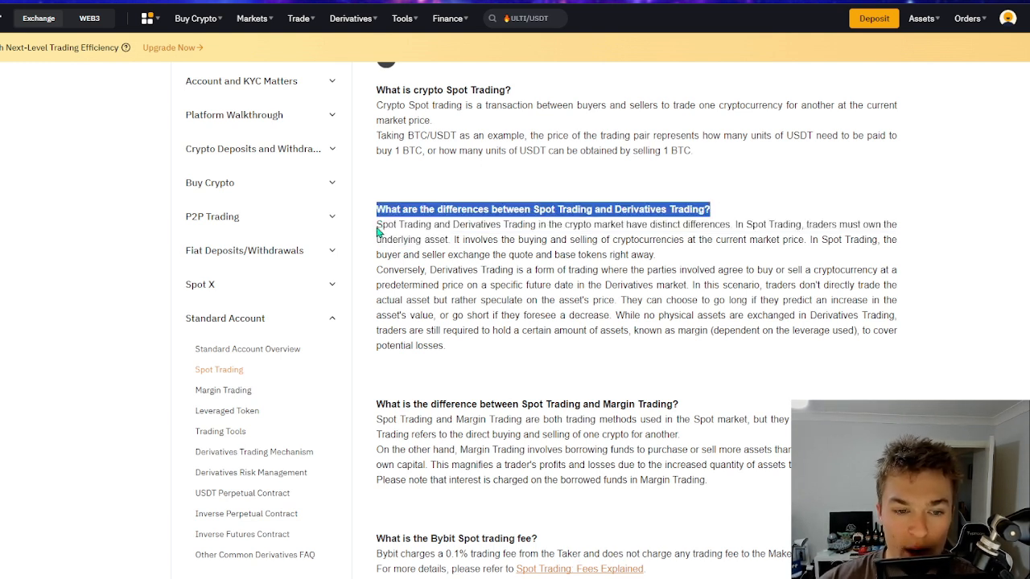
{"action": "left_click_drag", "start_coordinate": [378, 231], "coordinate": [666, 267]}
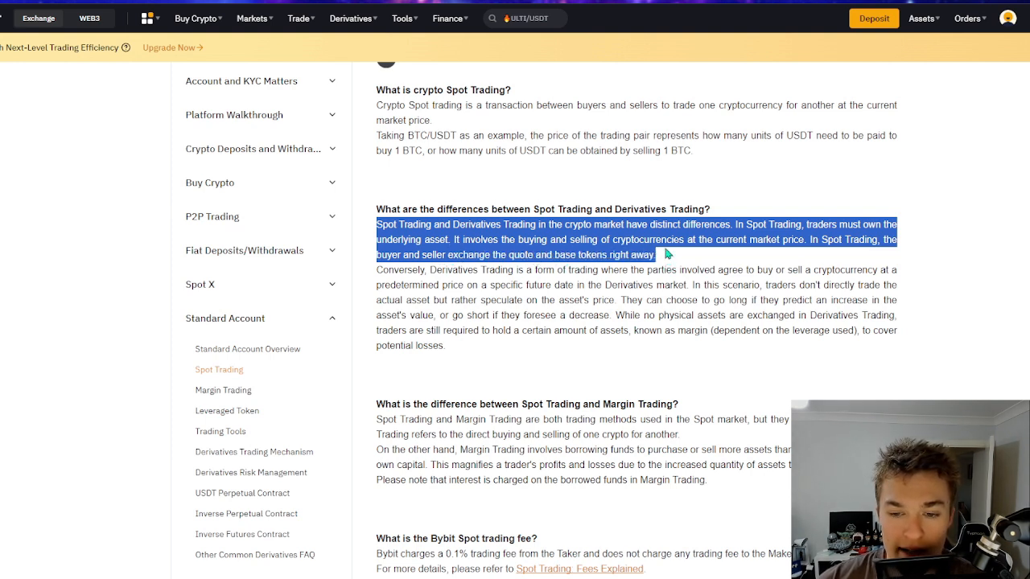
{"action": "left_click", "coordinate": [658, 256]}
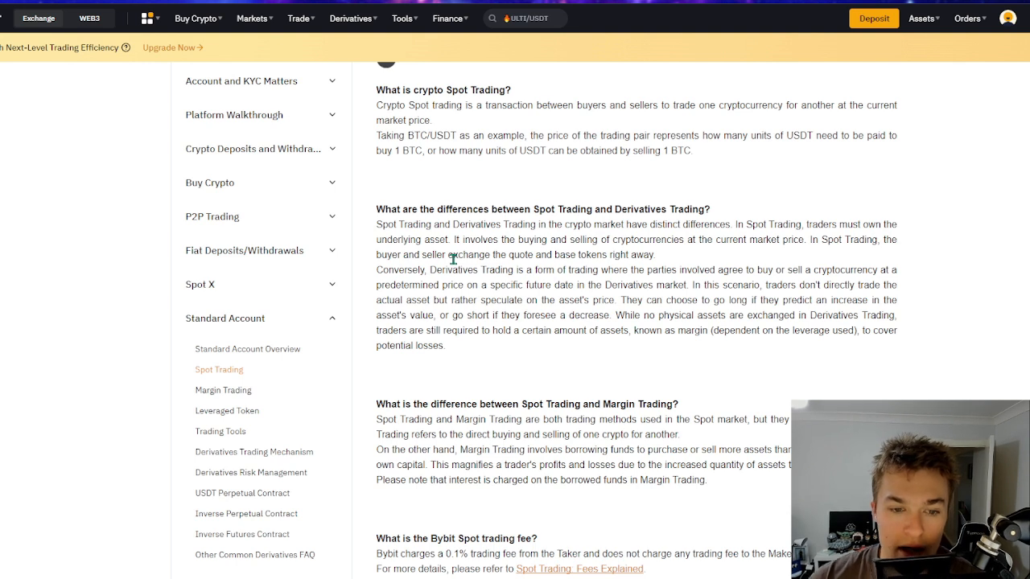
{"action": "left_click_drag", "start_coordinate": [370, 271], "coordinate": [629, 347]}
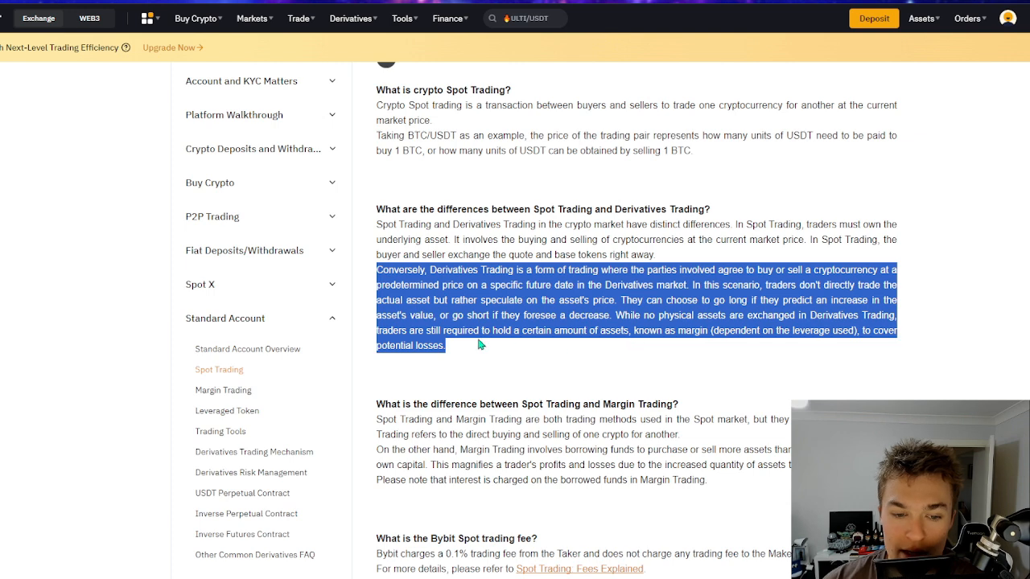
{"action": "left_click", "coordinate": [454, 337]}
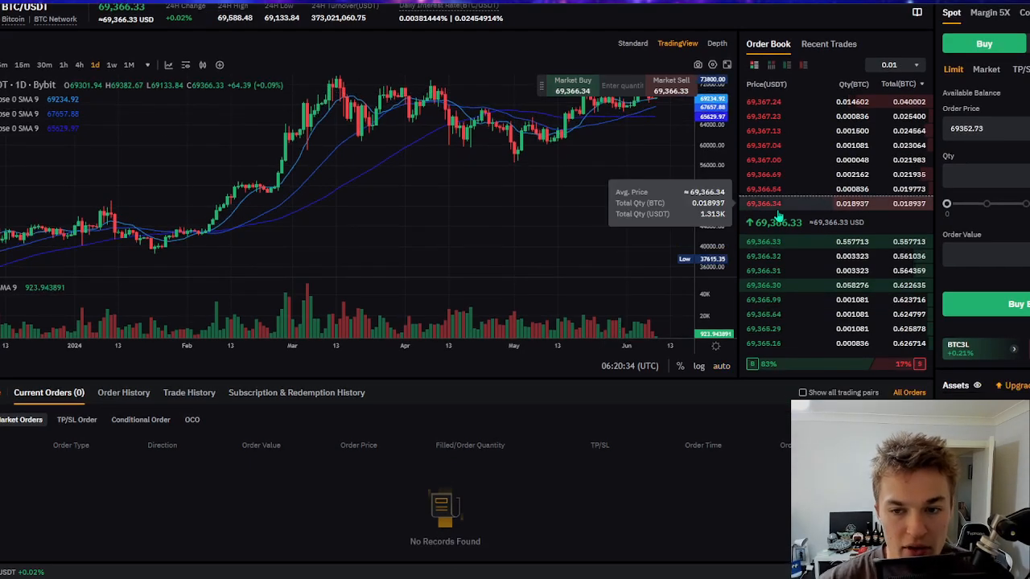
- Zoom out and shift the daily BTC/USDT chart to examine its earlier price history
{"action": "scroll", "coordinate": [596, 234], "scroll_direction": "down", "scroll_amount": 6}
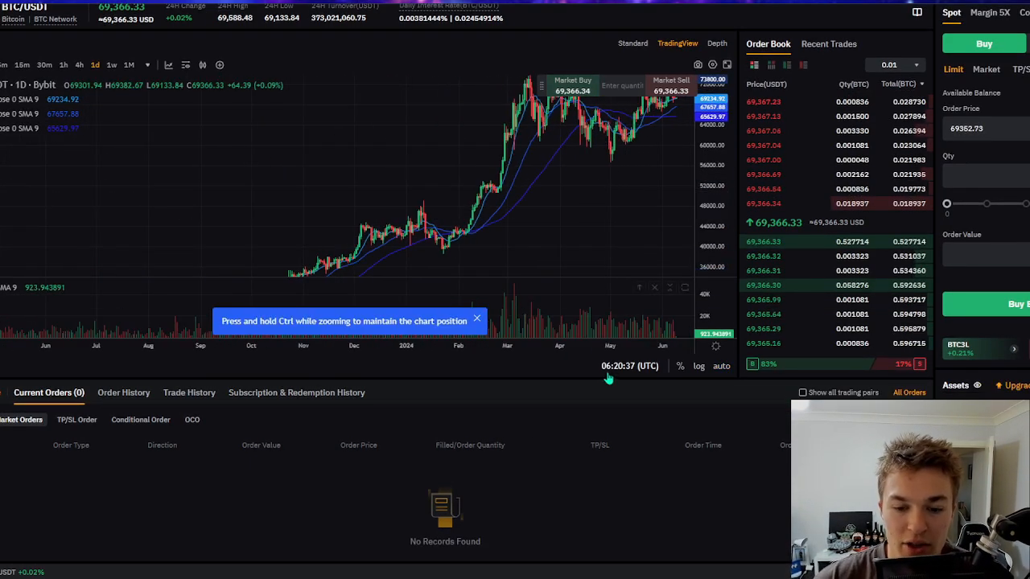
{"action": "scroll", "coordinate": [608, 378], "scroll_direction": "up", "scroll_amount": 2}
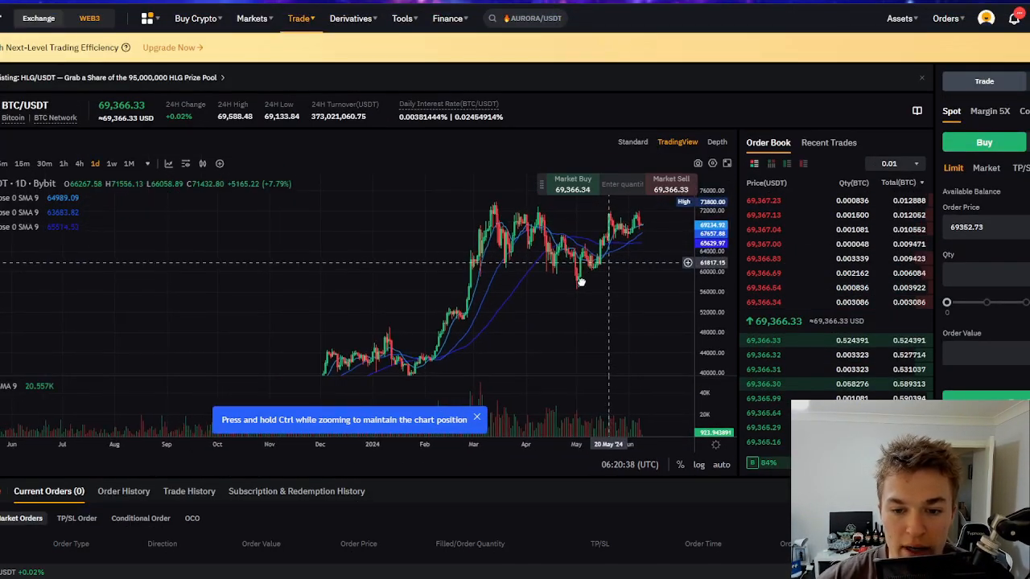
{"action": "left_click_drag", "start_coordinate": [609, 263], "coordinate": [557, 291]}
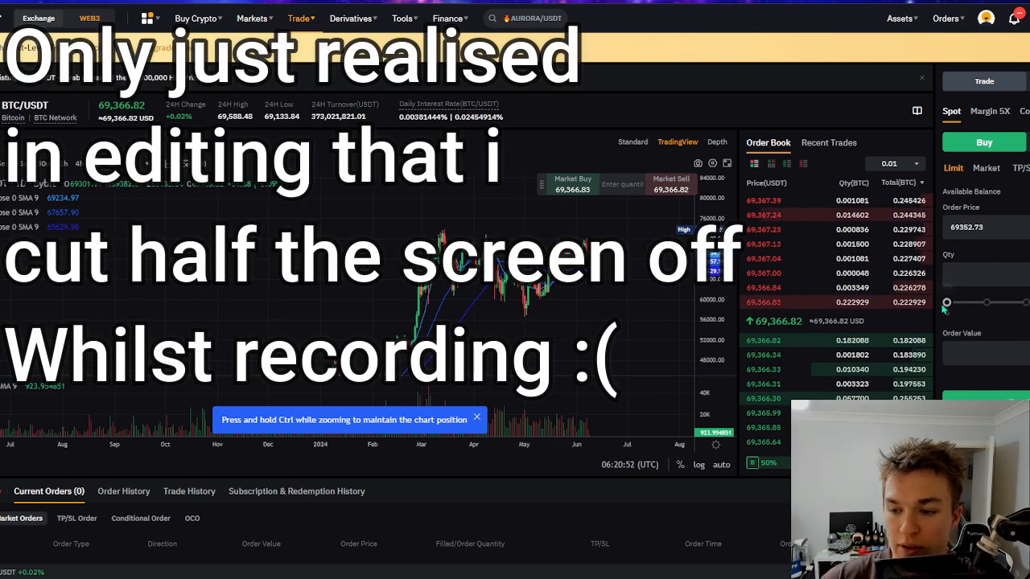
- Try the quantity slider of the spot limit buy order and examine the rest of the order form
{"action": "left_click_drag", "start_coordinate": [947, 304], "coordinate": [1019, 306]}
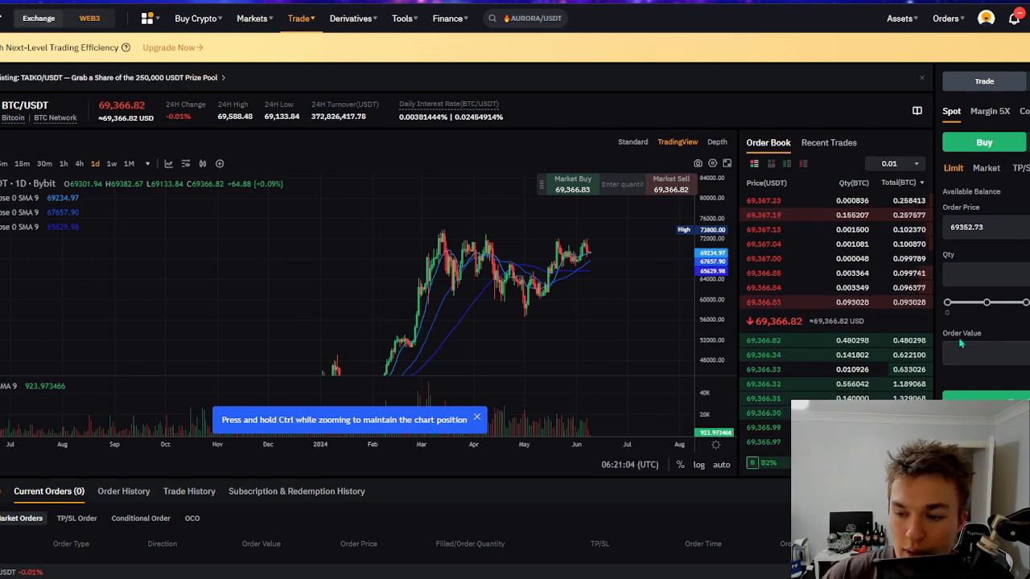
{"action": "scroll", "coordinate": [985, 265], "scroll_direction": "down", "scroll_amount": 1}
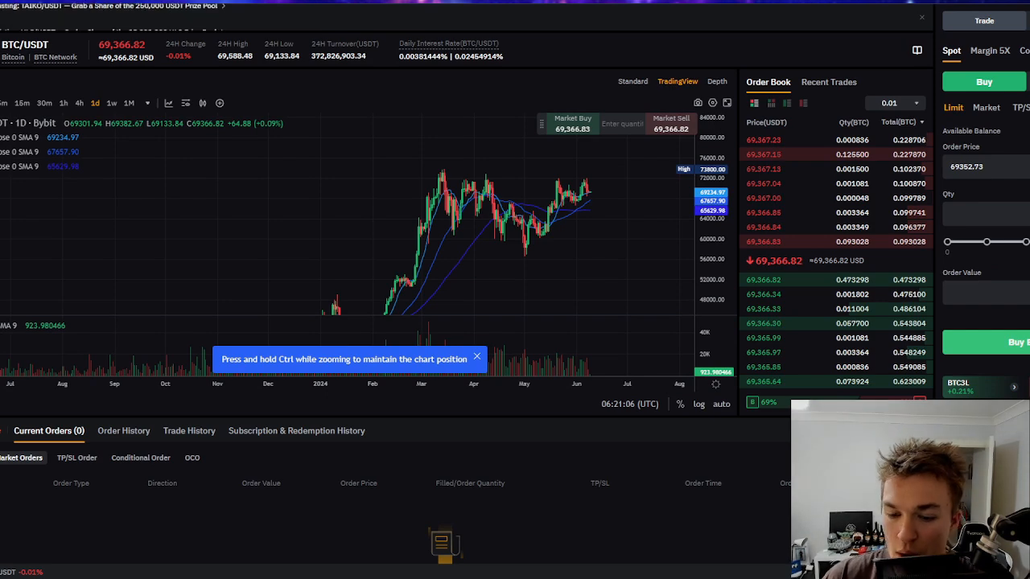
{"action": "scroll", "coordinate": [986, 266], "scroll_direction": "up", "scroll_amount": 1}
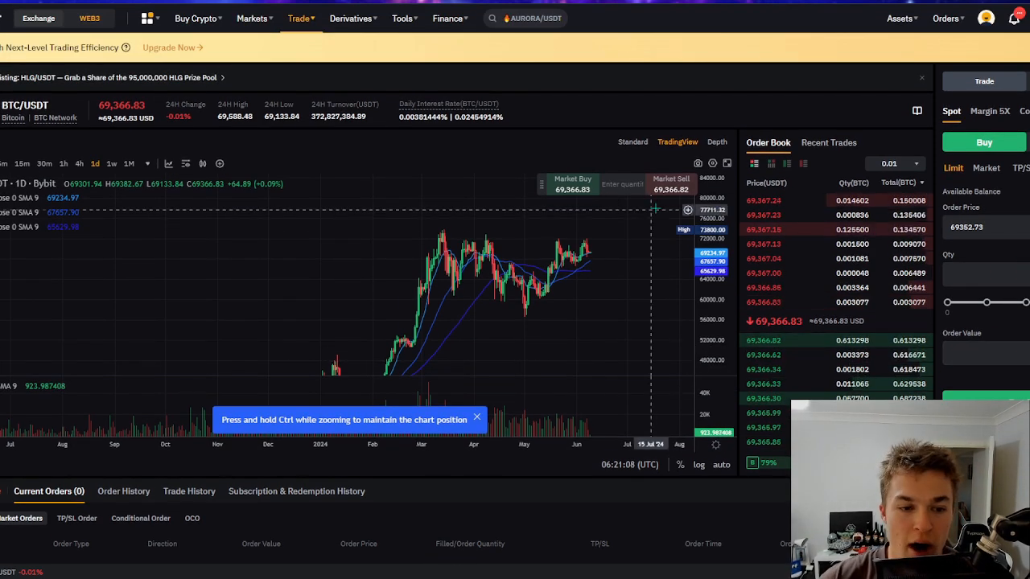
- Switch the BTC/USDT order form to Margin 5X, dismiss the UTA upgrade offer, and return to Spot
{"action": "left_click", "coordinate": [986, 113]}
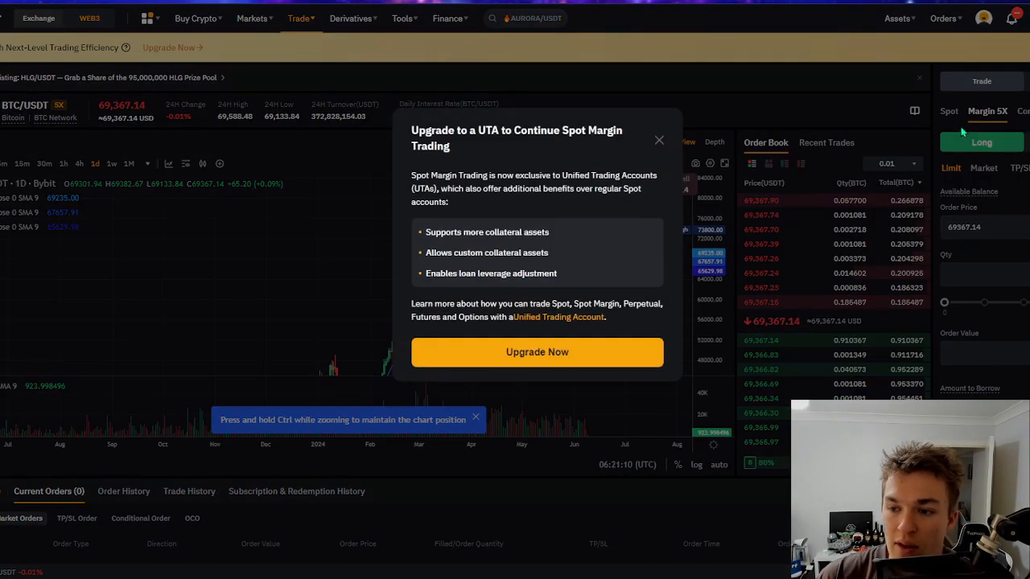
{"action": "left_click", "coordinate": [656, 138]}
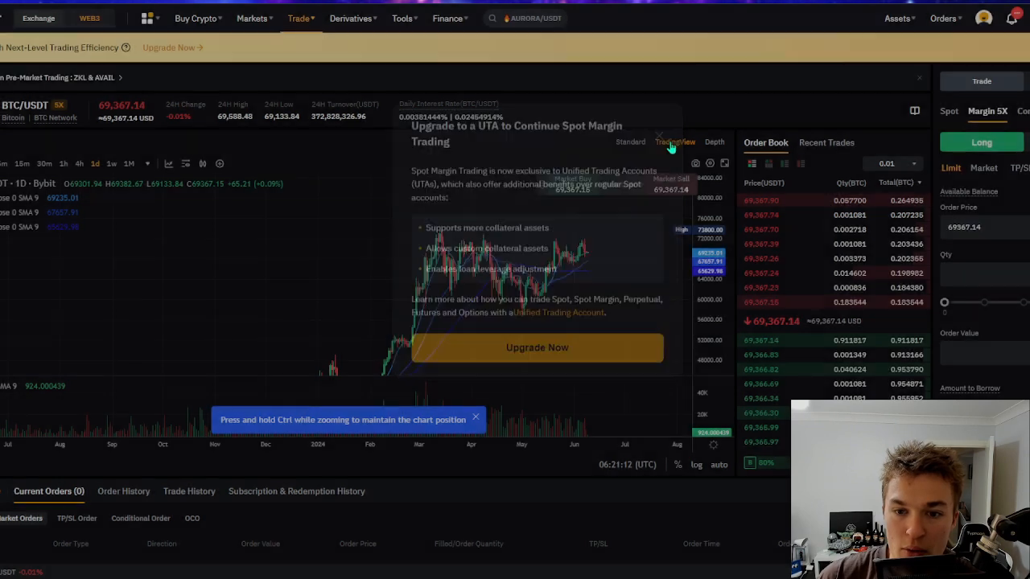
{"action": "left_click", "coordinate": [952, 113]}
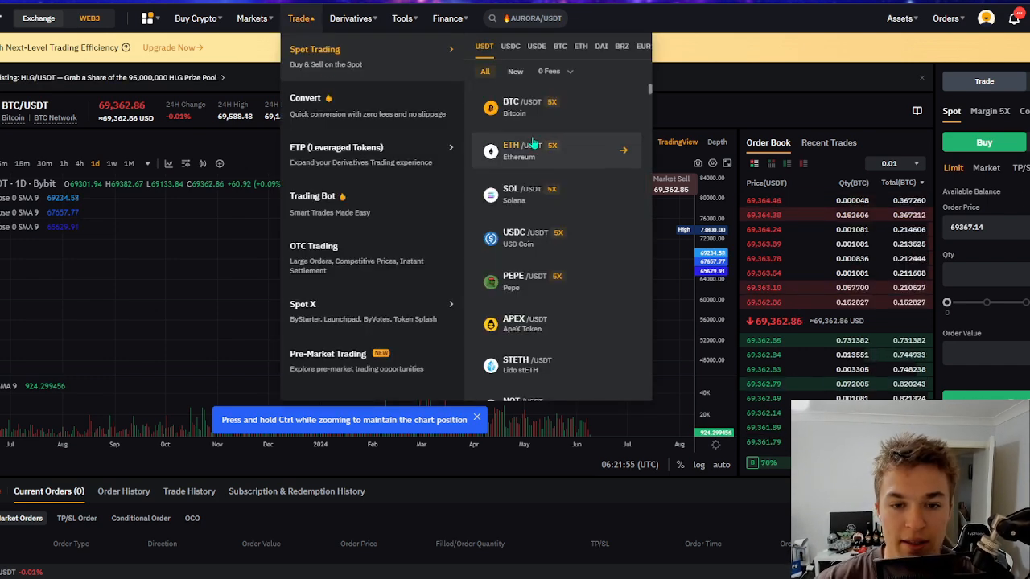
- Open the USDC/USDT spot trading pair and examine the price history on its daily chart
{"action": "scroll", "coordinate": [533, 142], "scroll_direction": "up", "scroll_amount": 2}
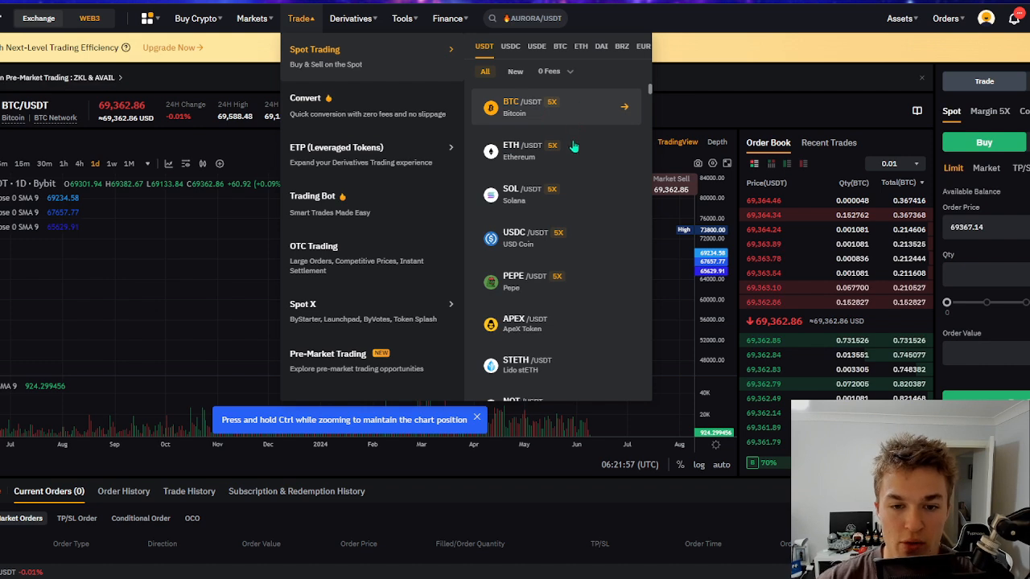
{"action": "scroll", "coordinate": [574, 194], "scroll_direction": "down", "scroll_amount": 1}
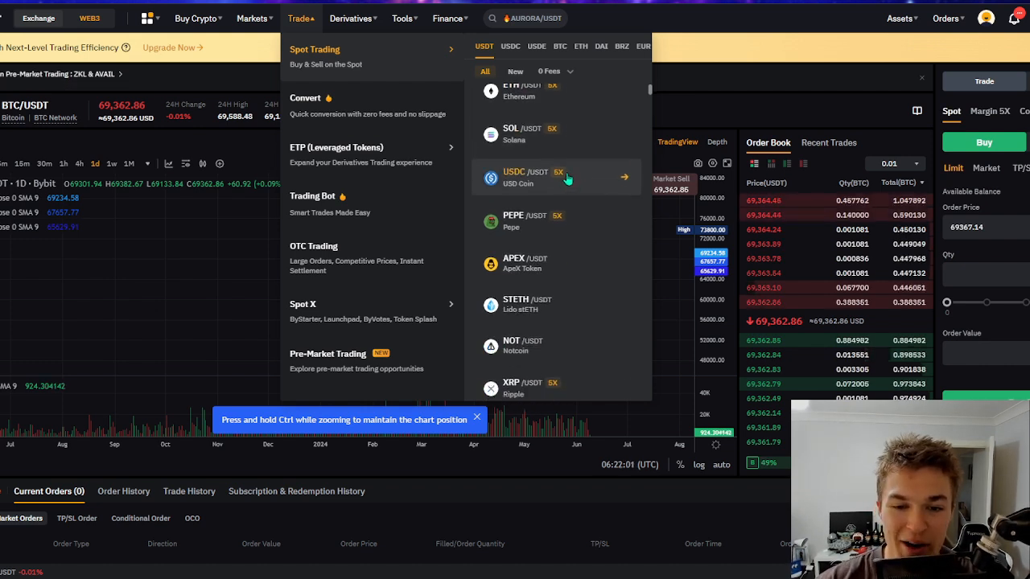
{"action": "left_click", "coordinate": [623, 180]}
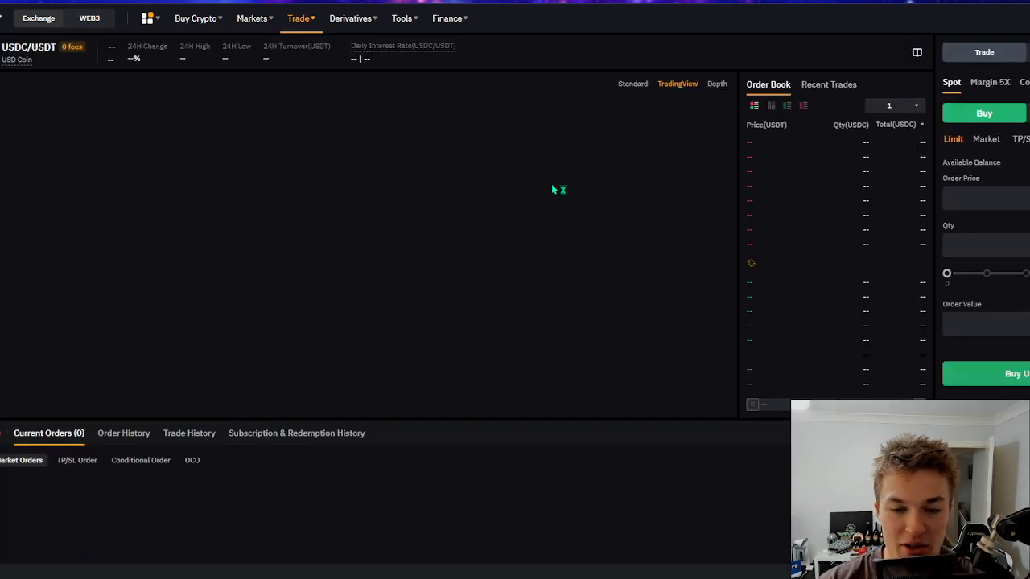
{"action": "scroll", "coordinate": [495, 211], "scroll_direction": "down", "scroll_amount": 5}
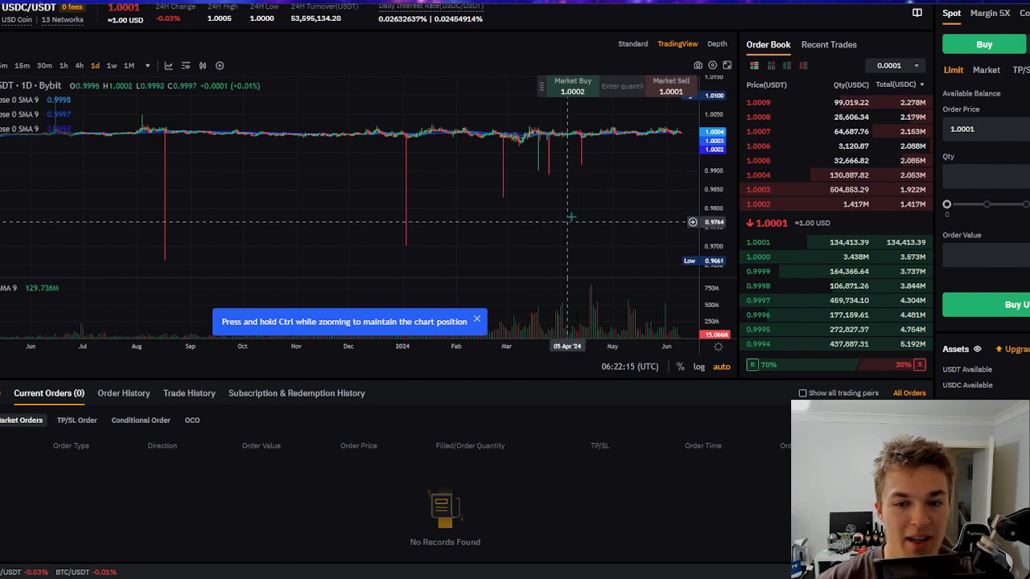
{"action": "scroll", "coordinate": [163, 115], "scroll_direction": "down", "scroll_amount": 5}
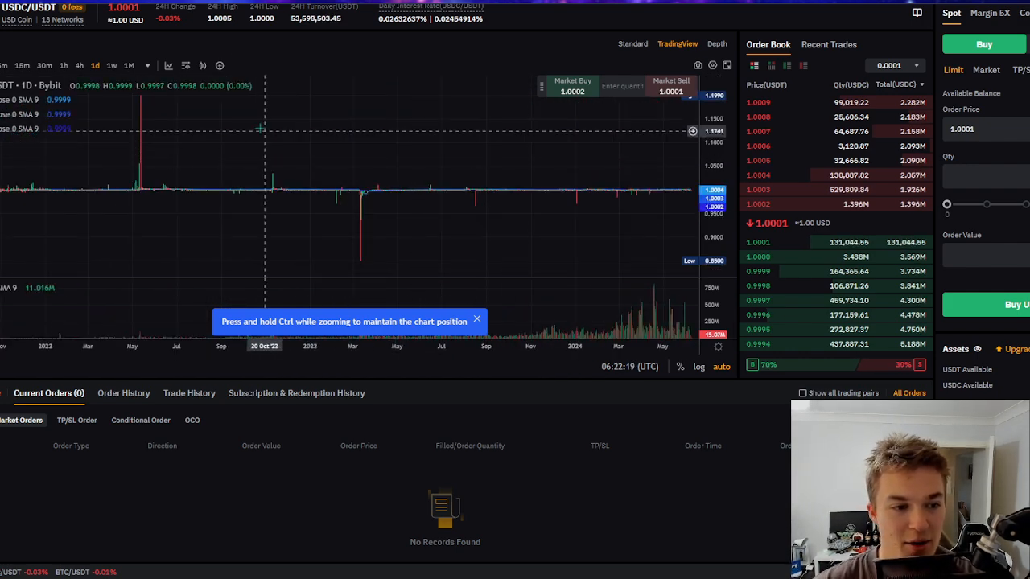
{"action": "scroll", "coordinate": [269, 112], "scroll_direction": "up", "scroll_amount": 3}
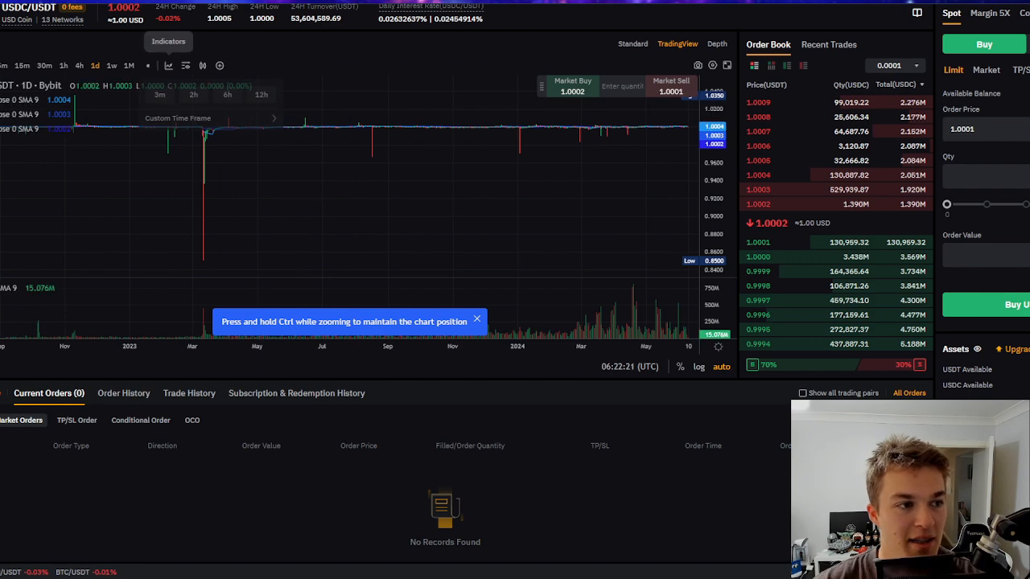
{"action": "scroll", "coordinate": [171, 95], "scroll_direction": "up", "scroll_amount": 3}
{"action": "scroll", "coordinate": [391, 32], "scroll_direction": "up", "scroll_amount": 2}
- Browse the list of spot trading pairs quoted in USDT
{"action": "mouse_move", "coordinate": [300, 18]}
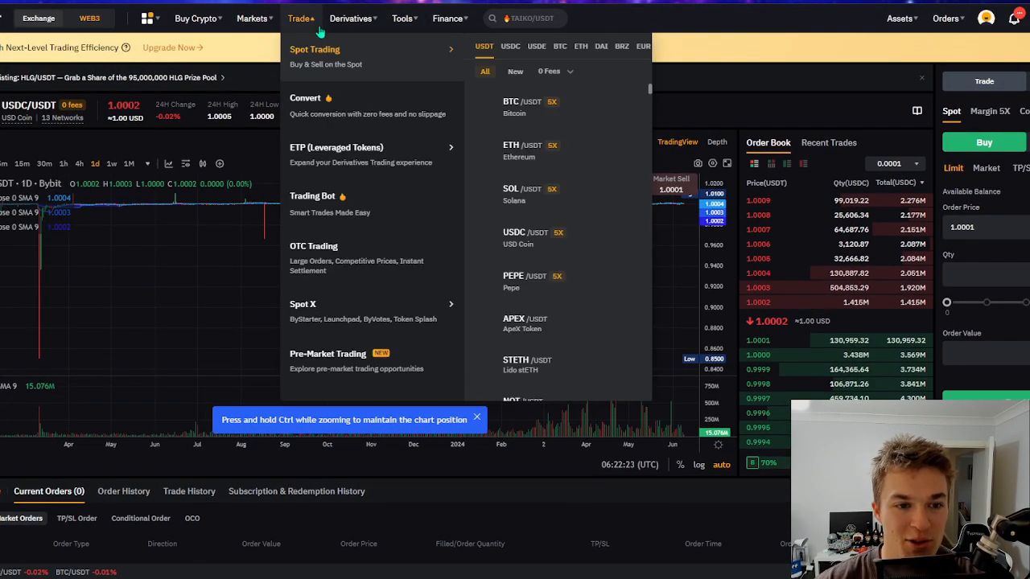
{"action": "scroll", "coordinate": [544, 219], "scroll_direction": "down", "scroll_amount": 10}
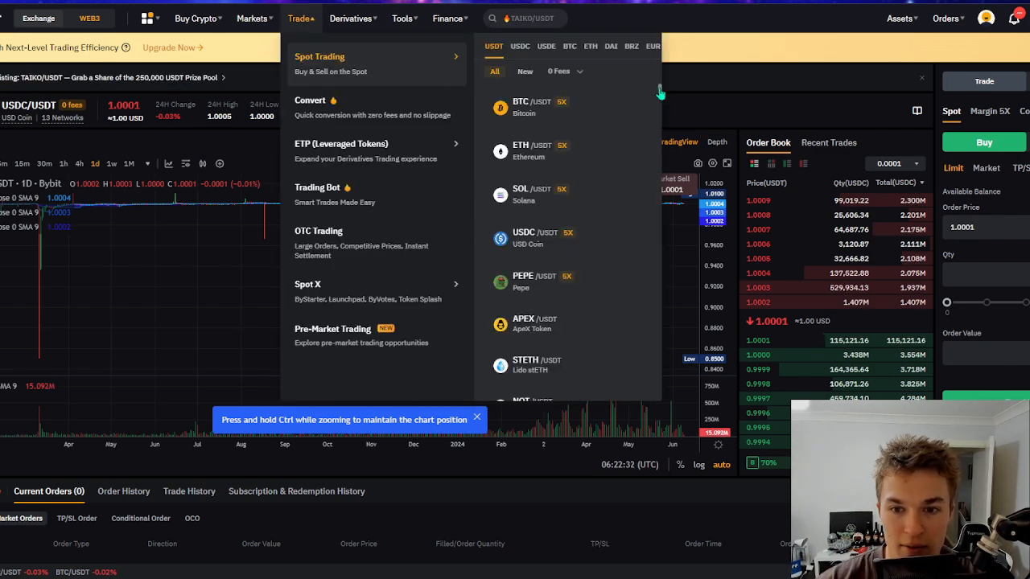
{"action": "scroll", "coordinate": [659, 92], "scroll_direction": "down", "scroll_amount": 15}
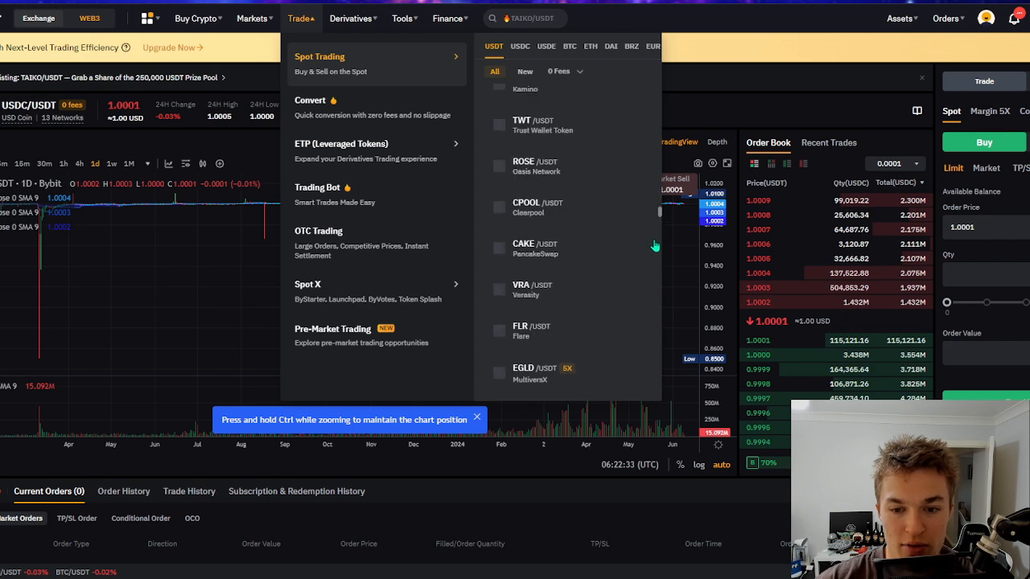
{"action": "scroll", "coordinate": [654, 245], "scroll_direction": "down", "scroll_amount": 3}
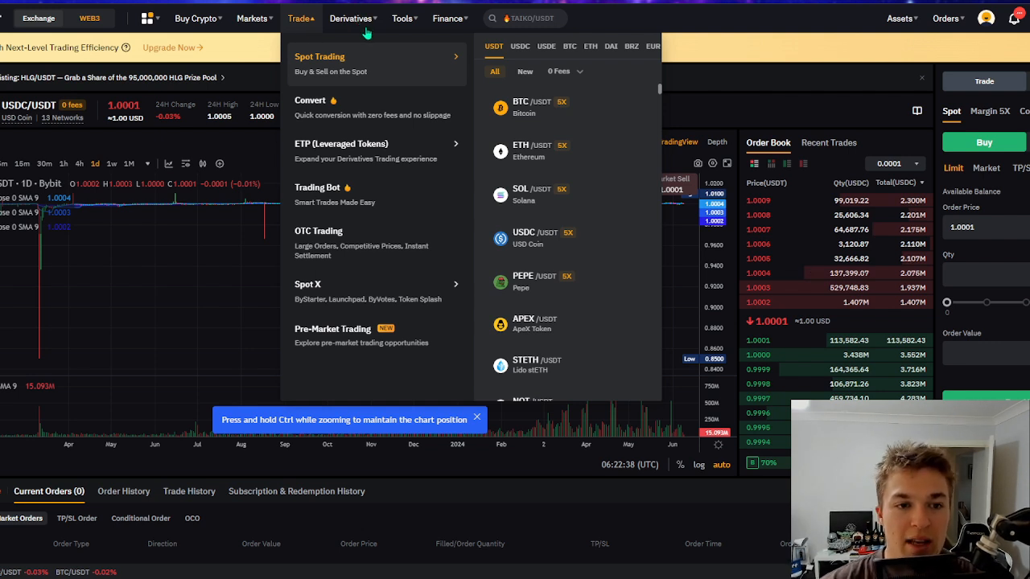
- Open the BTCUSDT contract from the USDT Perpetuals and examine the price history on its 30-minute chart
{"action": "mouse_move", "coordinate": [366, 21]}
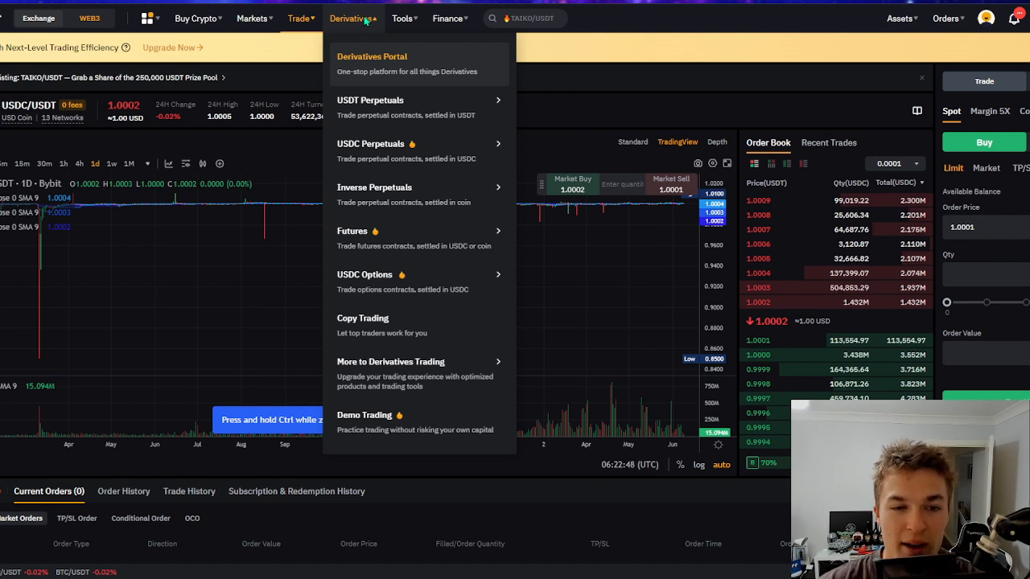
{"action": "mouse_move", "coordinate": [358, 101]}
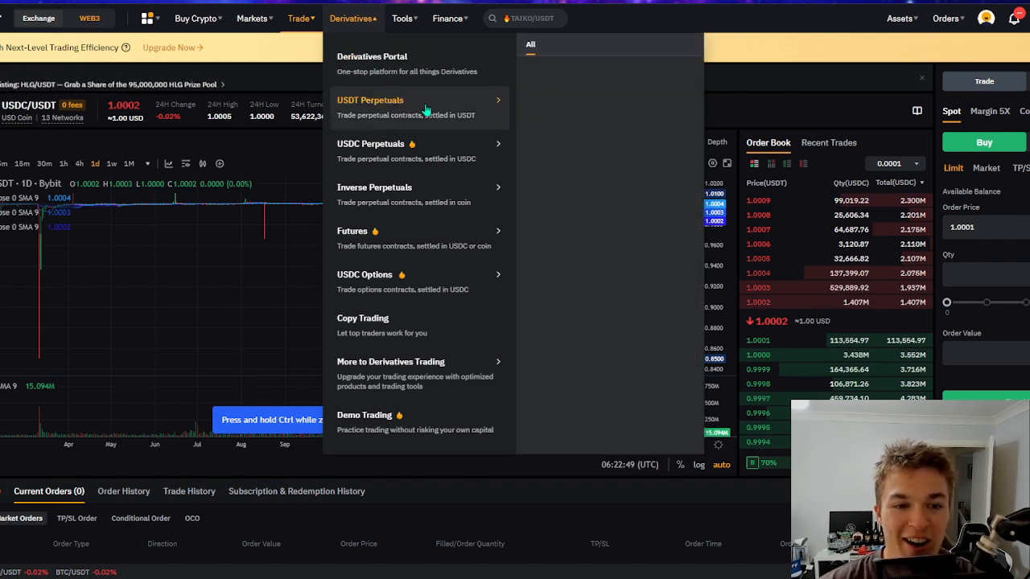
{"action": "left_click", "coordinate": [453, 107]}
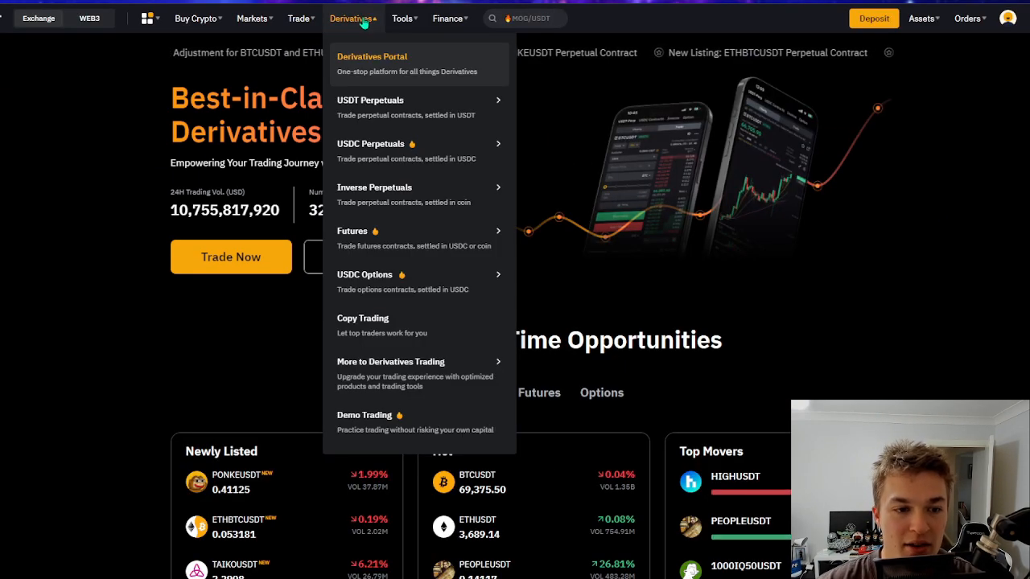
{"action": "mouse_move", "coordinate": [370, 100]}
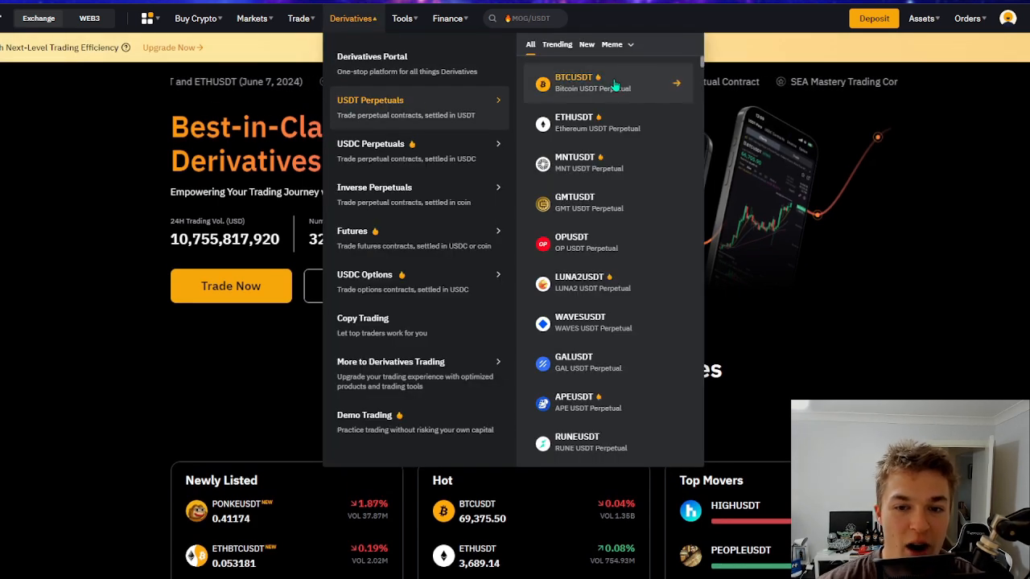
{"action": "left_click", "coordinate": [616, 82]}
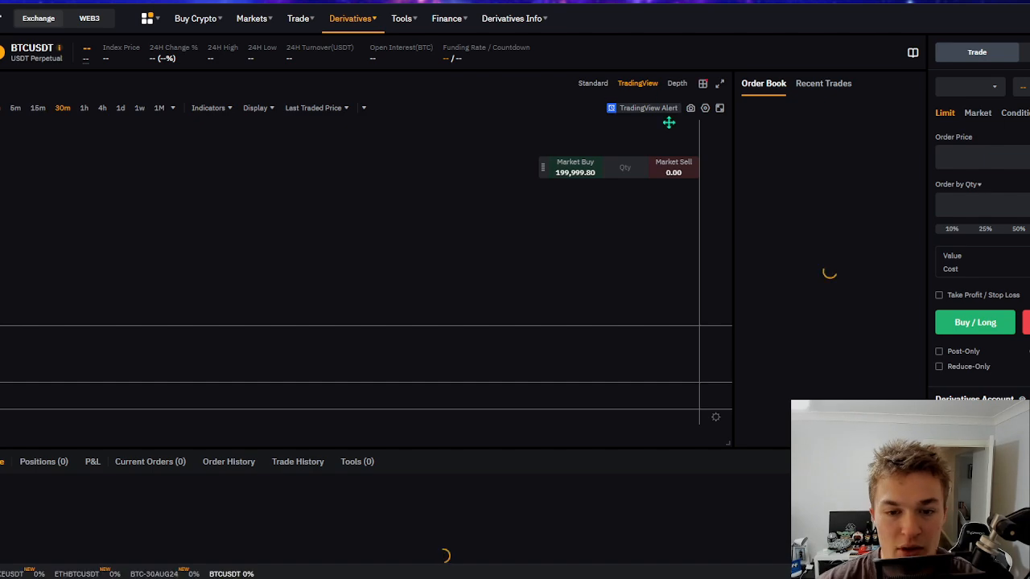
{"action": "scroll", "coordinate": [576, 190], "scroll_direction": "down", "scroll_amount": 5}
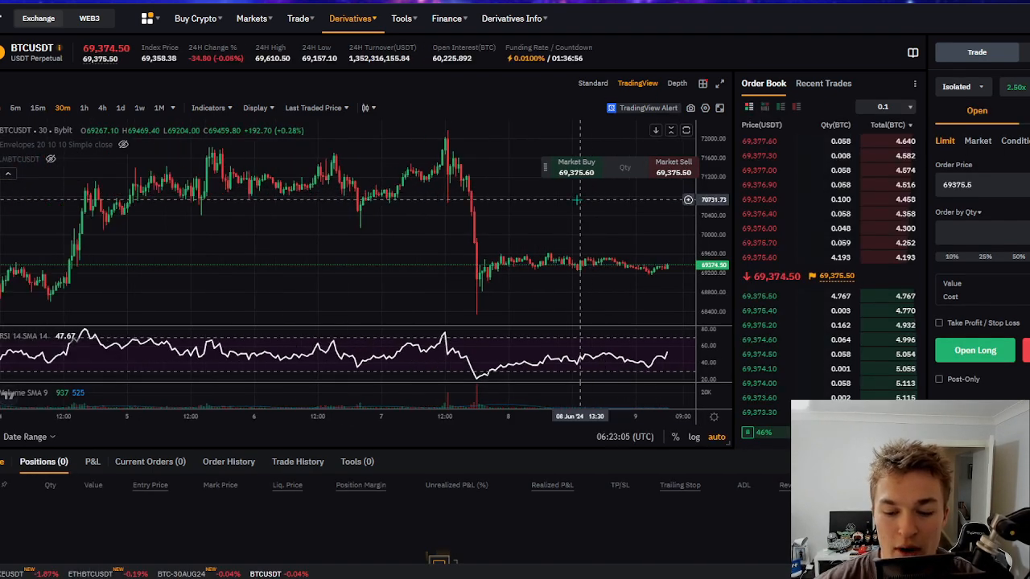
{"action": "scroll", "coordinate": [633, 224], "scroll_direction": "down", "scroll_amount": 6}
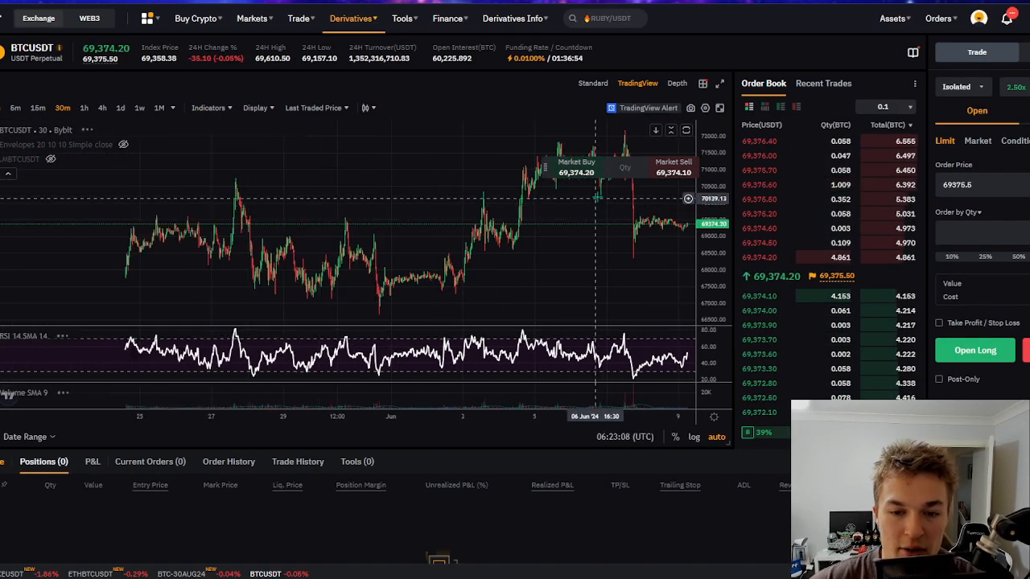
{"action": "scroll", "coordinate": [619, 231], "scroll_direction": "up", "scroll_amount": 5}
{"action": "scroll", "coordinate": [607, 241], "scroll_direction": "up", "scroll_amount": 5}
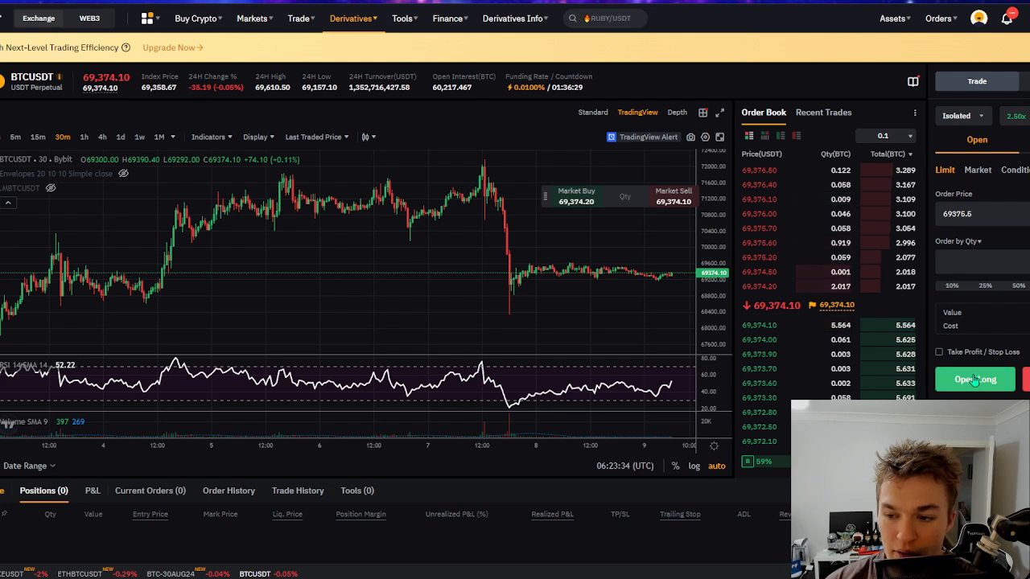
- Try the 25% and 50% quantity presets for the BTCUSDT perpetual limit order
{"action": "left_click", "coordinate": [977, 260]}
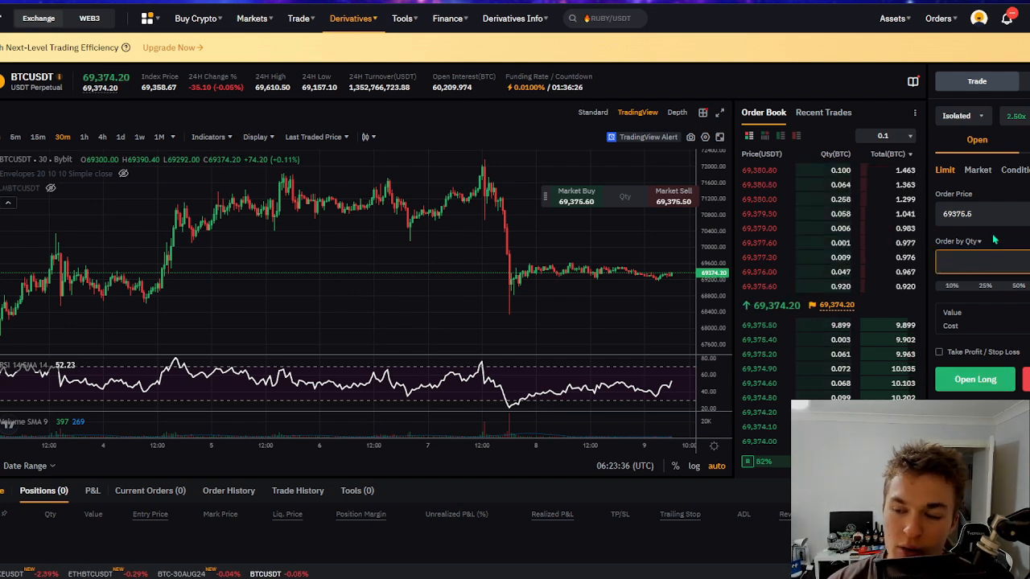
{"action": "left_click", "coordinate": [984, 288]}
{"action": "left_click", "coordinate": [1017, 287]}
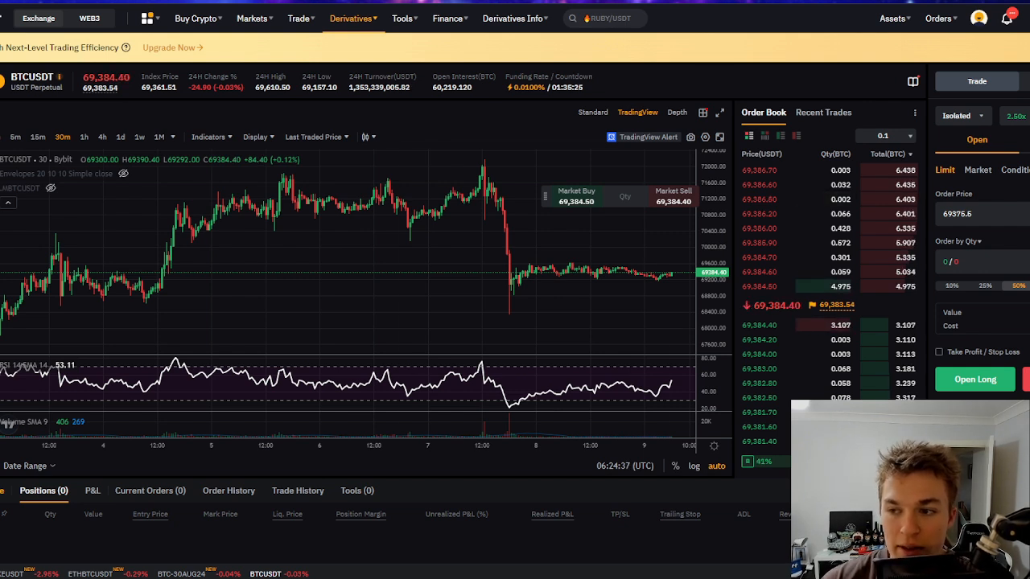
- Try a long leverage of 100x for BTCUSDT and highlight the liquidation risk warning
{"action": "left_click", "coordinate": [1017, 116]}
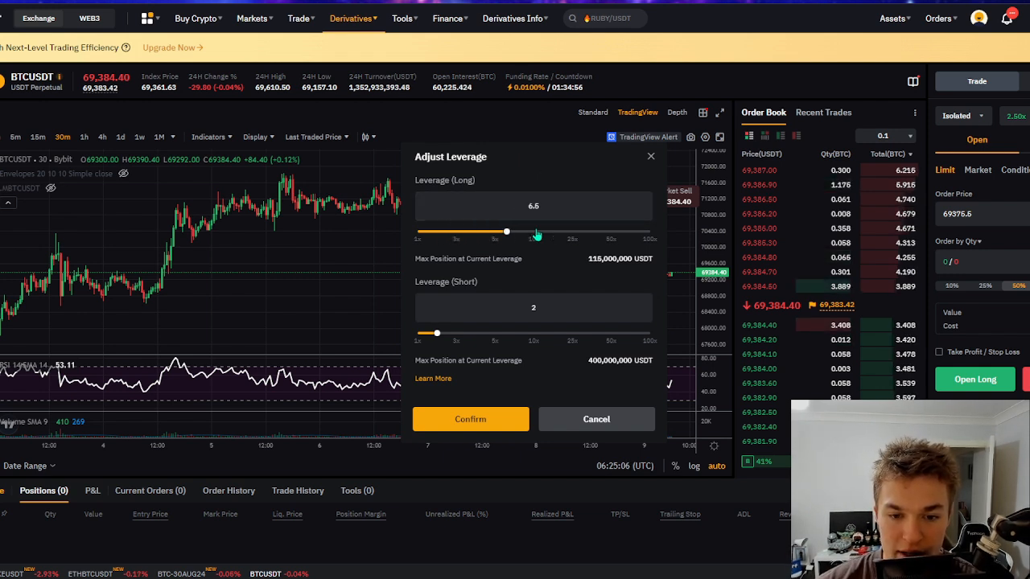
{"action": "left_click_drag", "start_coordinate": [538, 234], "coordinate": [662, 236]}
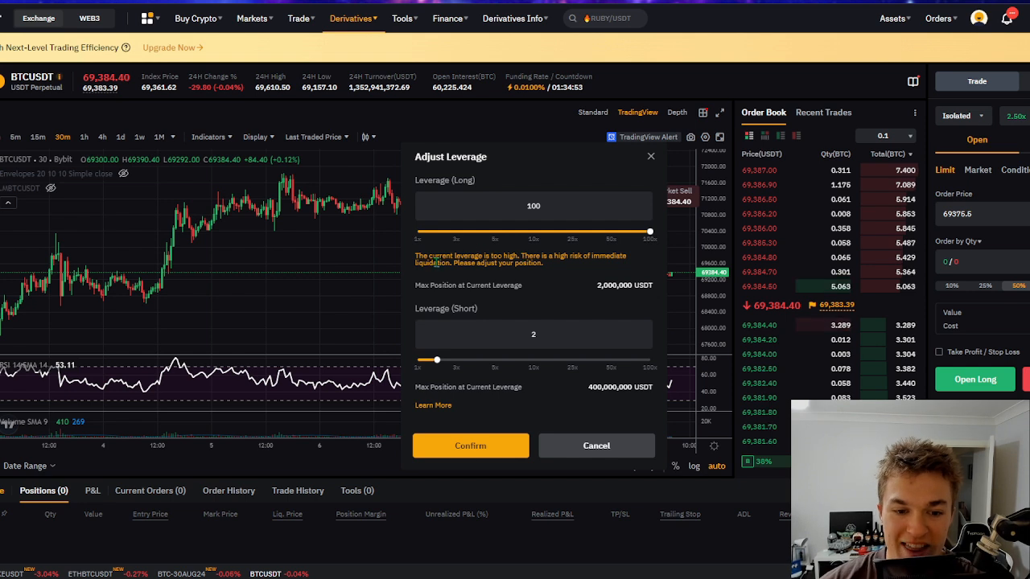
{"action": "left_click_drag", "start_coordinate": [415, 255], "coordinate": [580, 266]}
- Lower the long leverage to 2.5x and close the leverage settings without confirming
{"action": "left_click_drag", "start_coordinate": [649, 233], "coordinate": [445, 235]}
{"action": "left_click", "coordinate": [543, 205]}
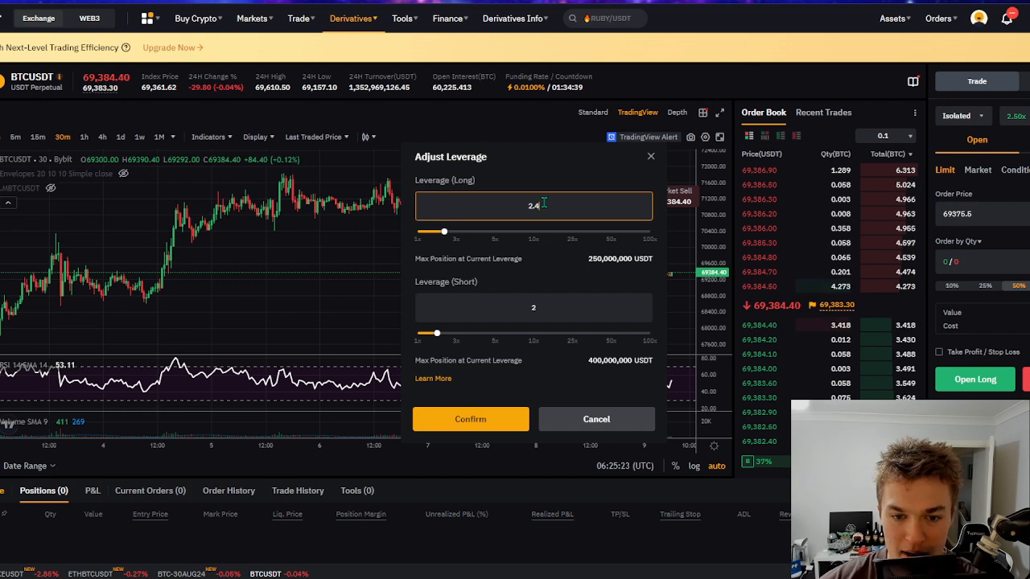
{"action": "key", "text": "BackSpace"}
{"action": "type", "text": "5"}
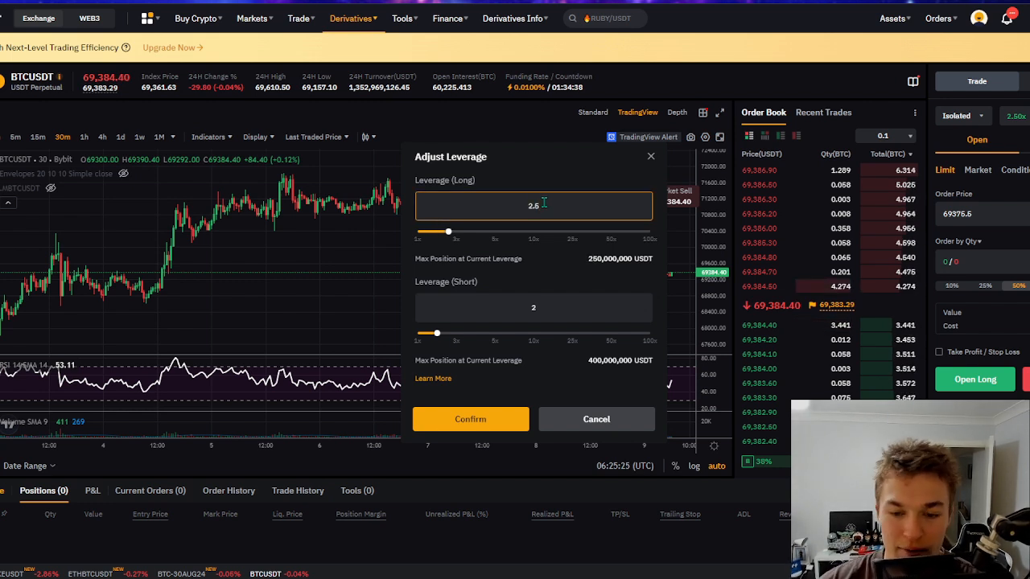
{"action": "left_click", "coordinate": [557, 181]}
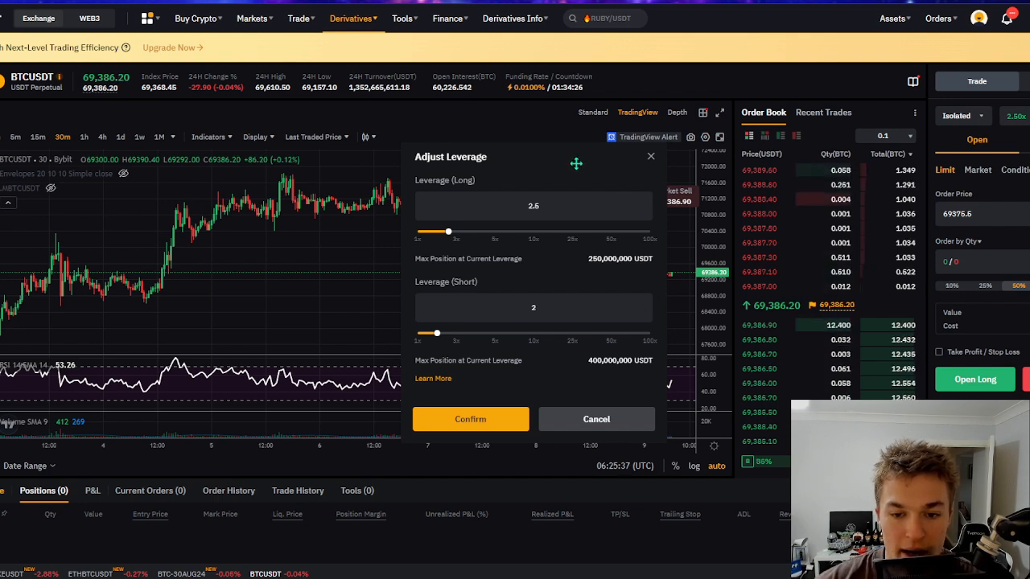
{"action": "left_click", "coordinate": [651, 157]}
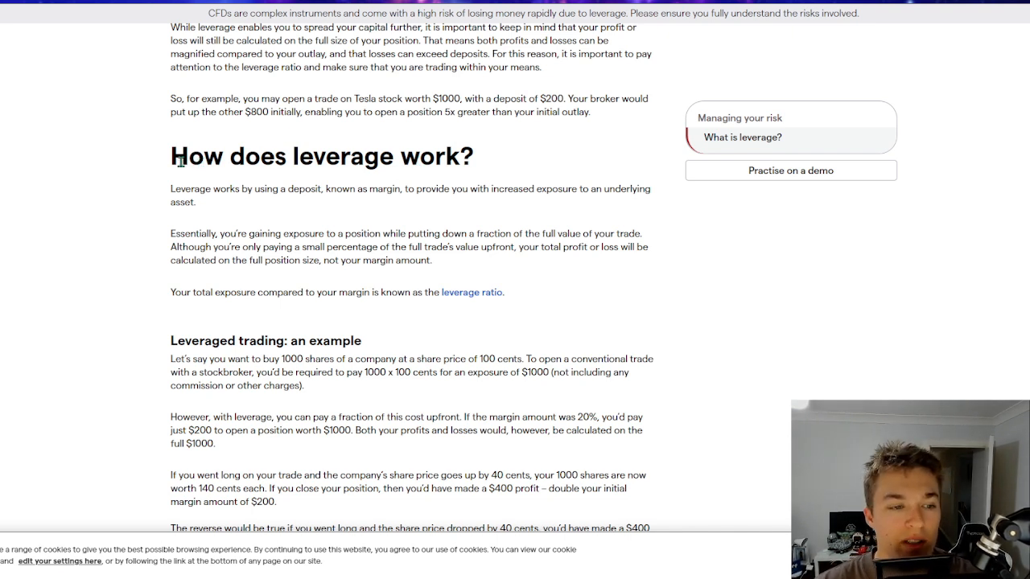
- Read the article's "How does leverage work?" section, highlighting the sentences on margin, exposure, and total profit or loss
{"action": "left_click_drag", "start_coordinate": [166, 195], "coordinate": [402, 191]}
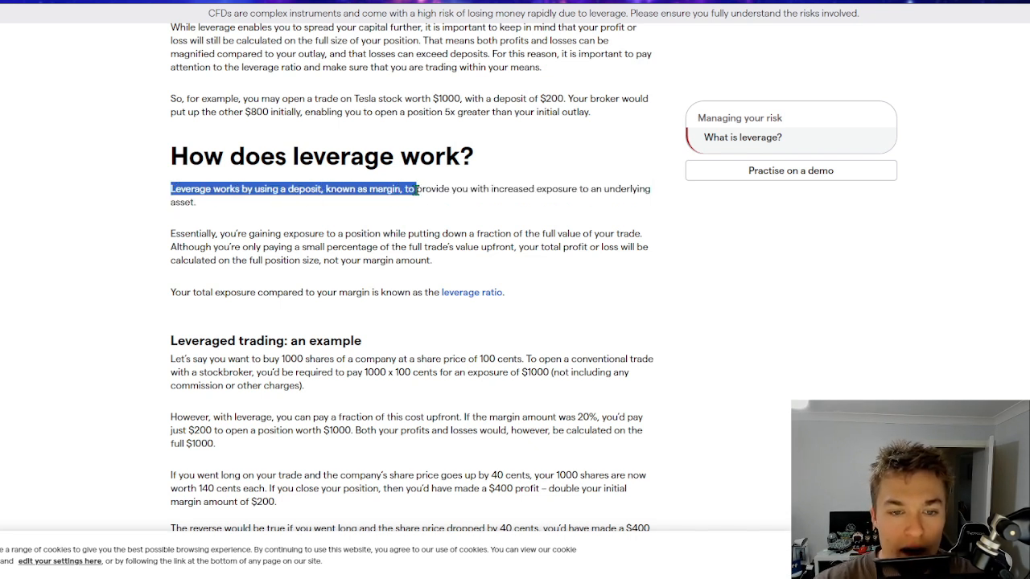
{"action": "left_click_drag", "start_coordinate": [478, 188], "coordinate": [574, 188]}
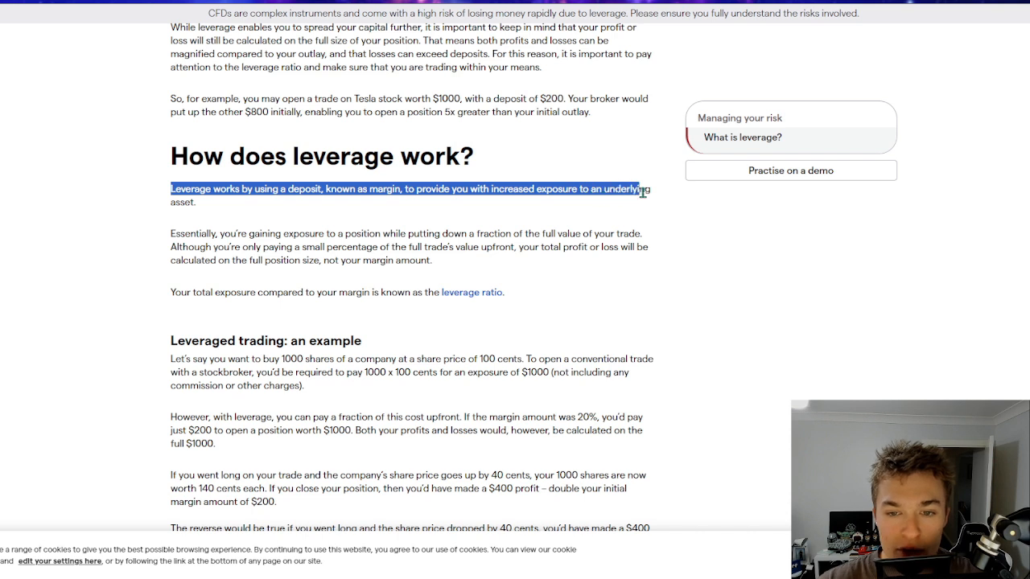
{"action": "left_click_drag", "start_coordinate": [643, 191], "coordinate": [345, 234]}
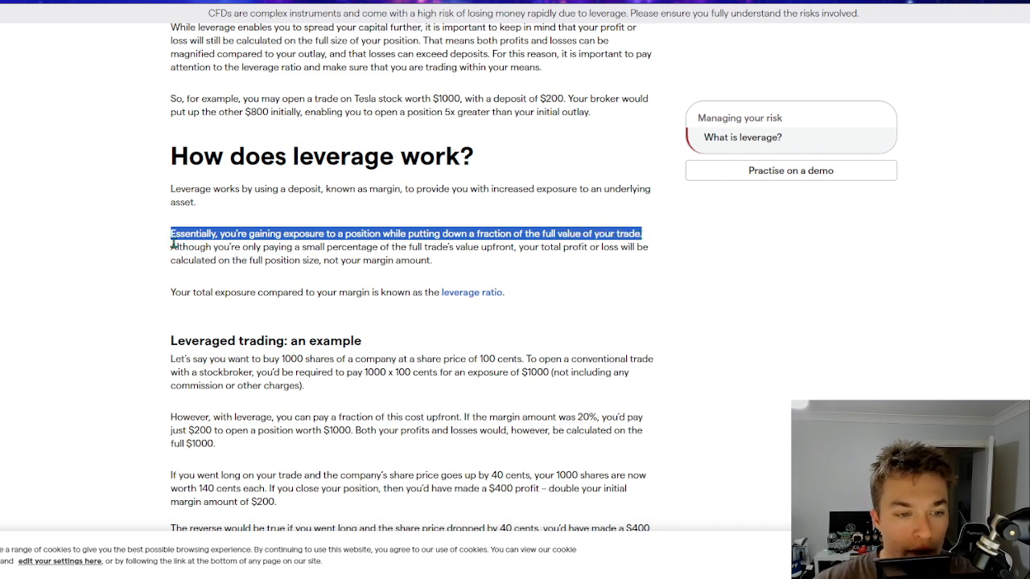
{"action": "left_click_drag", "start_coordinate": [172, 245], "coordinate": [347, 250]}
{"action": "left_click_drag", "start_coordinate": [414, 251], "coordinate": [519, 251]}
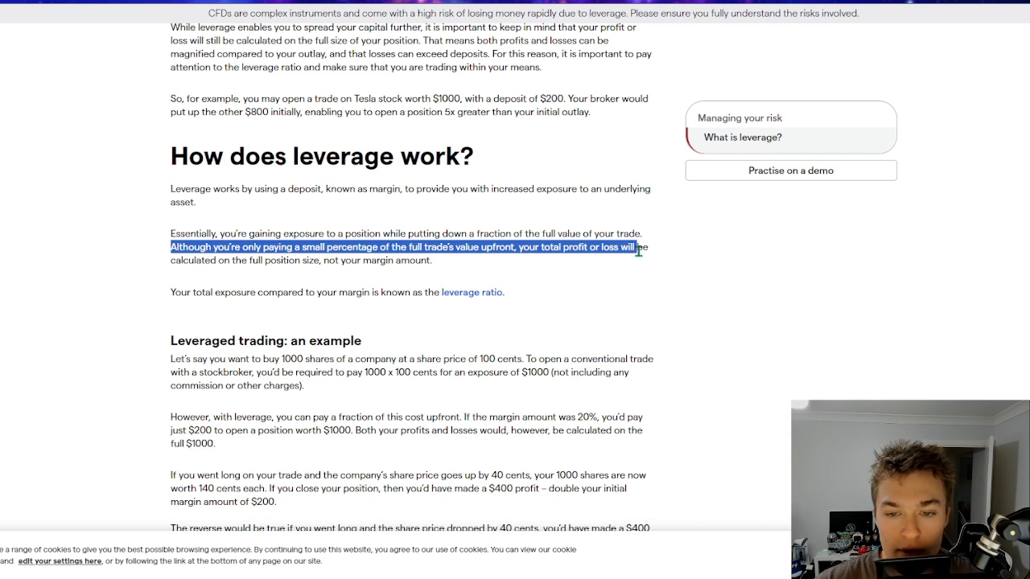
{"action": "left_click_drag", "start_coordinate": [639, 250], "coordinate": [420, 262]}
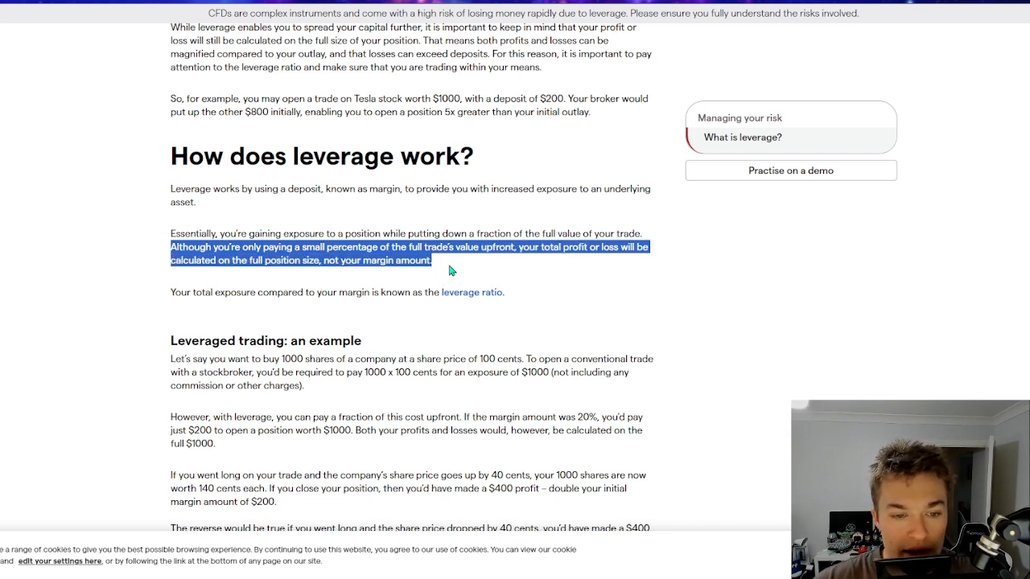
{"action": "left_click", "coordinate": [446, 263]}
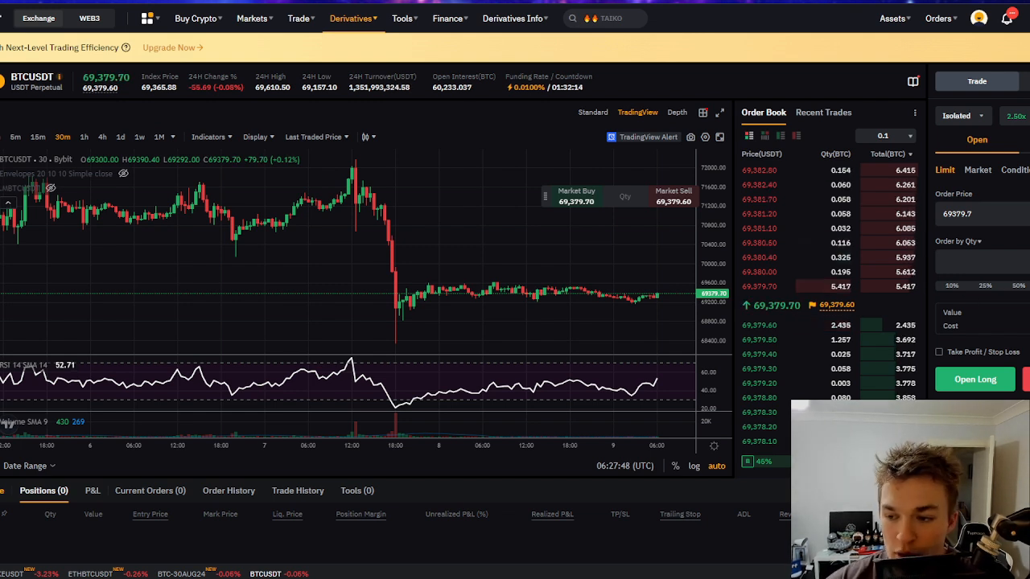
- Size the BTCUSDT perpetual limit order by cost, trying 10% and settling on the maximum of 9.2001
{"action": "left_click", "coordinate": [952, 287]}
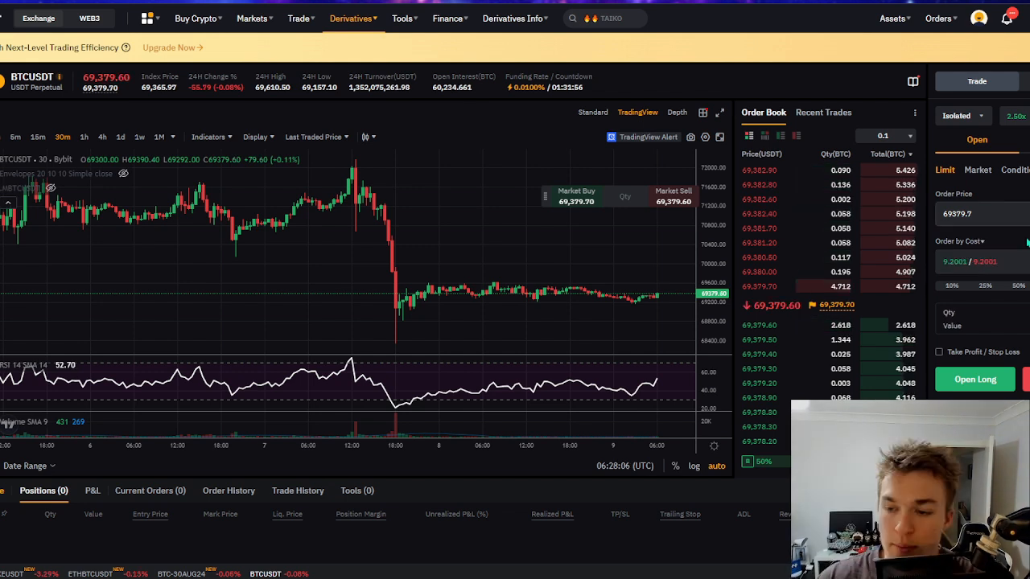
{"action": "left_click", "coordinate": [954, 288]}
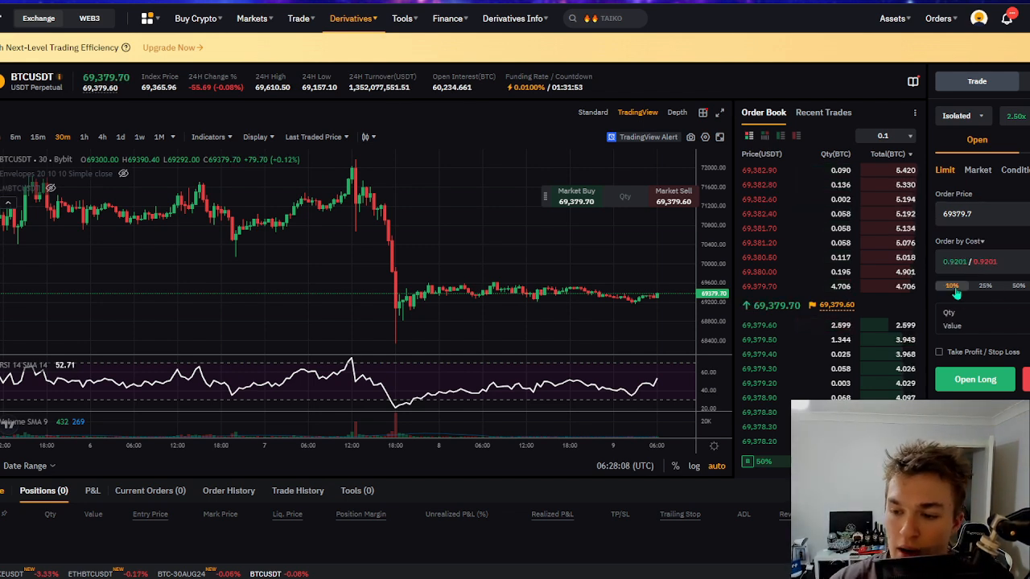
{"action": "left_click", "coordinate": [1029, 286]}
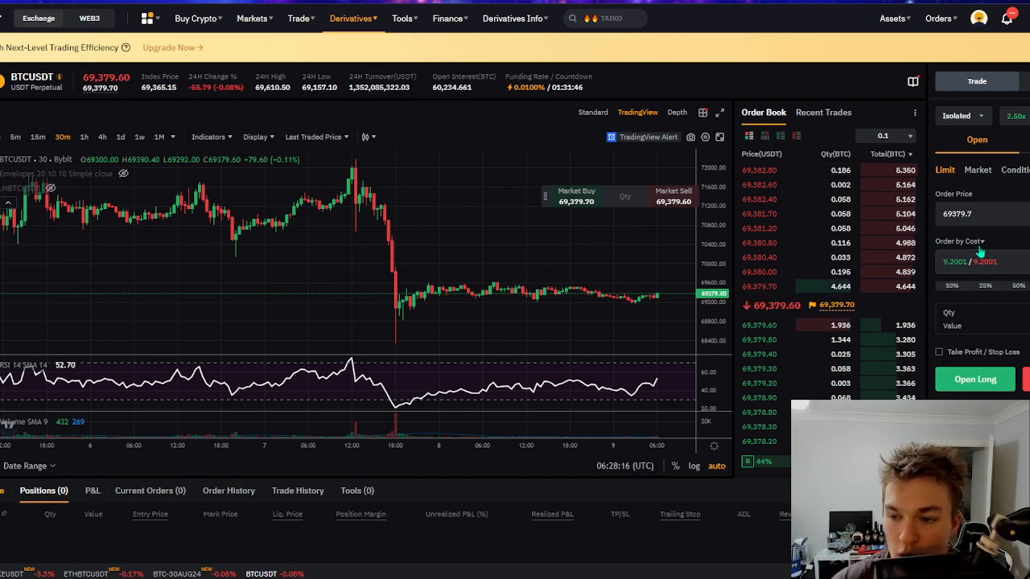
- Try to open the long with the 9.2001 order, and view a wider span of the one-hour BTCUSDT chart
{"action": "left_click", "coordinate": [986, 378]}
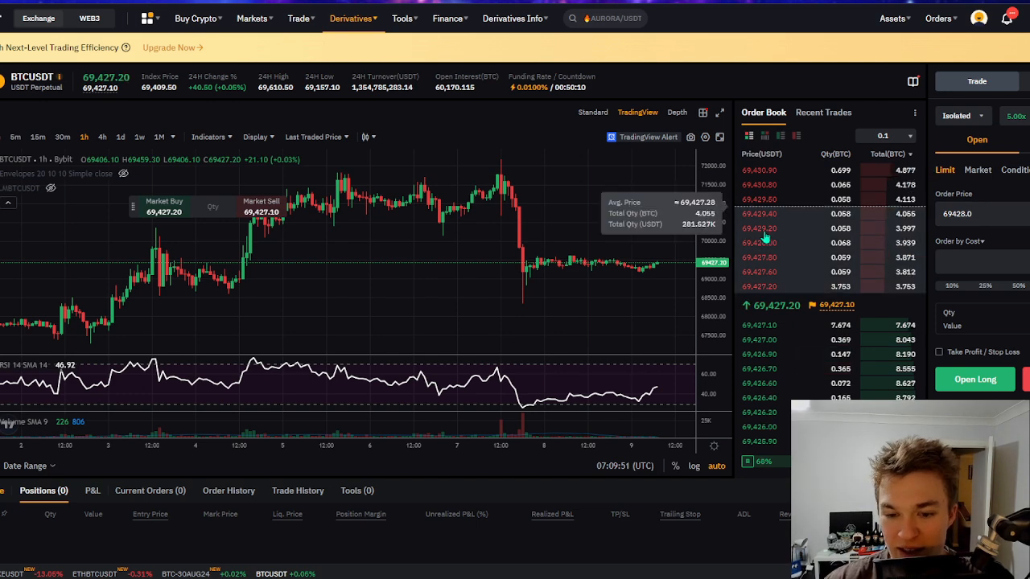
{"action": "scroll", "coordinate": [578, 283], "scroll_direction": "down", "scroll_amount": 3}
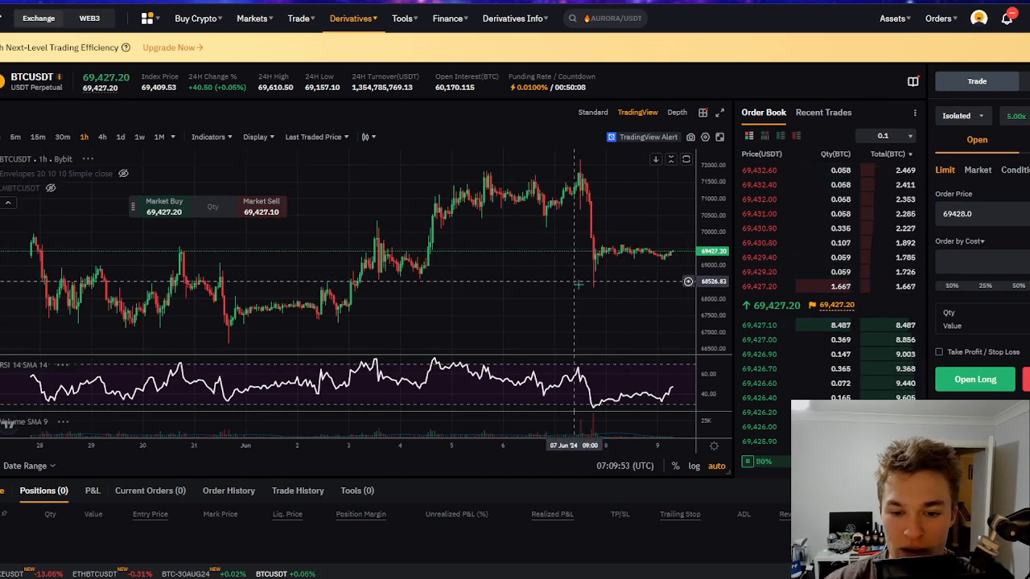
{"action": "scroll", "coordinate": [577, 283], "scroll_direction": "down", "scroll_amount": 2}
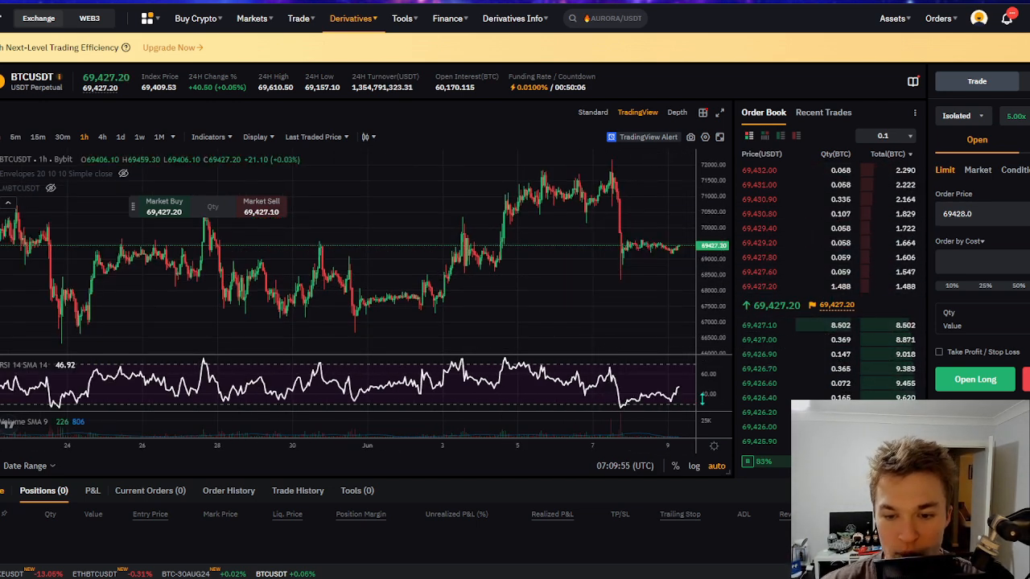
- Size the BTCUSDT perpetual limit order by cost, trying 50% and 10% before settling on the maximum of 58.4001
{"action": "mouse_move", "coordinate": [815, 318]}
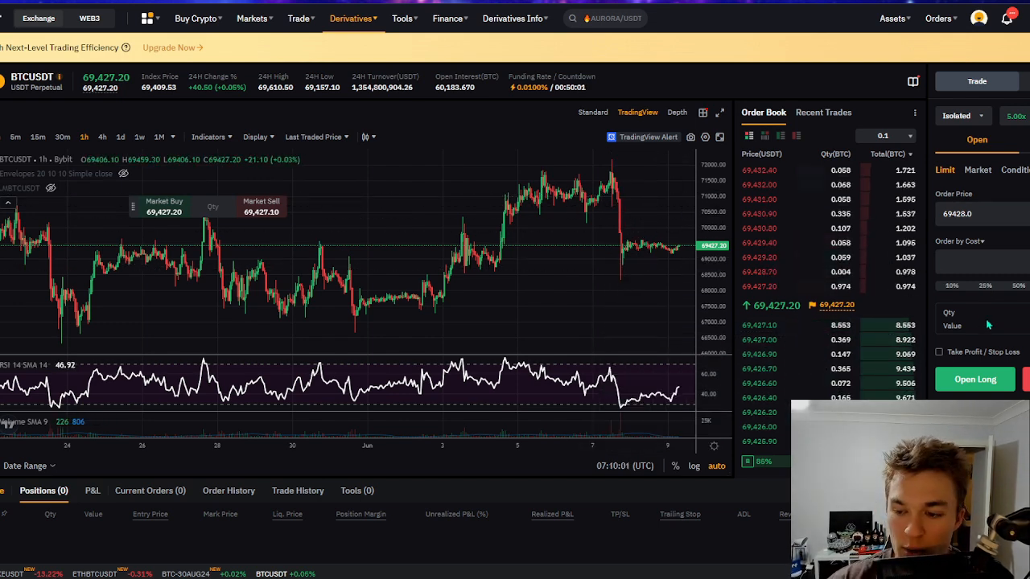
{"action": "left_click", "coordinate": [1028, 285]}
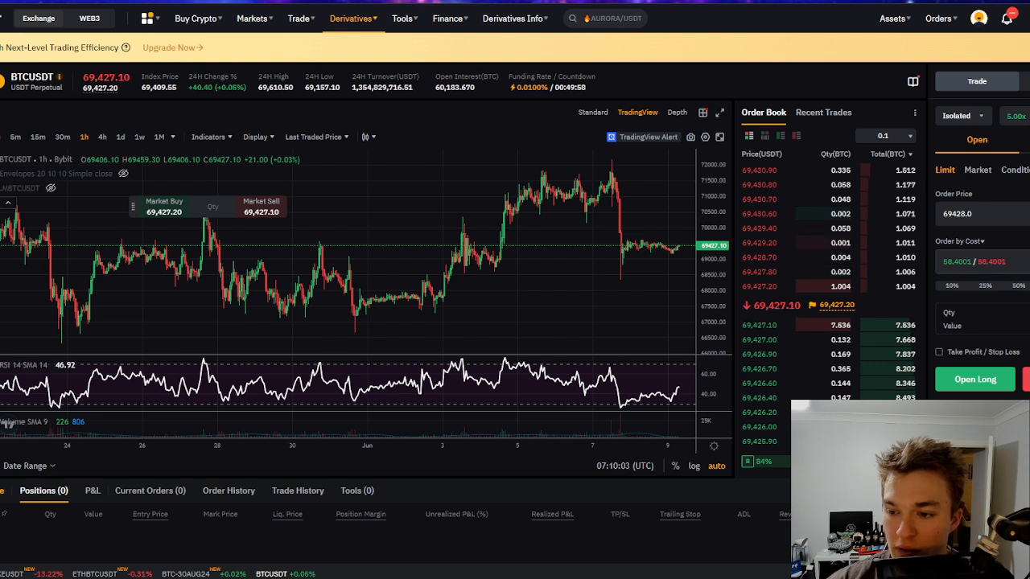
{"action": "left_click", "coordinate": [1009, 287]}
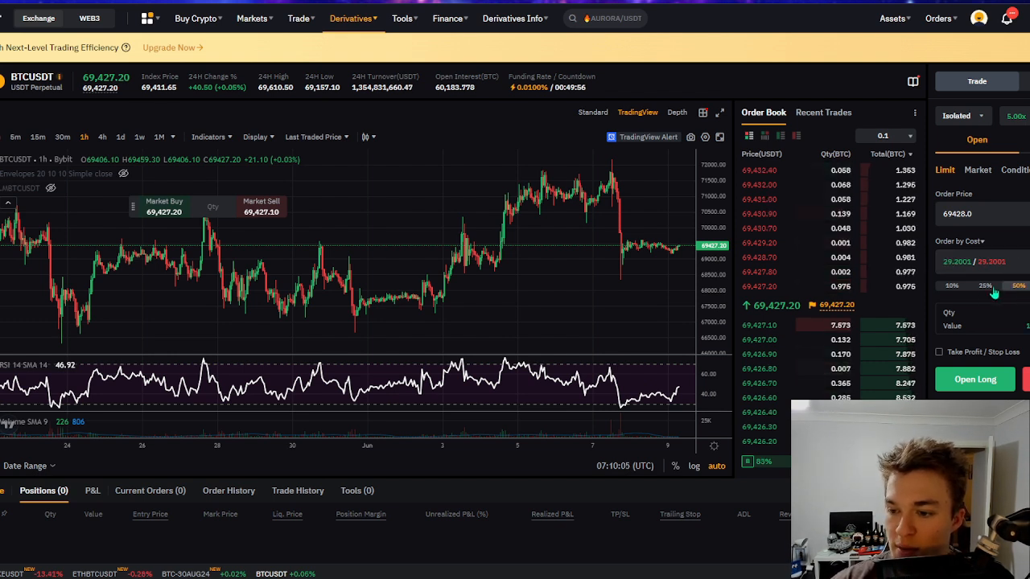
{"action": "left_click", "coordinate": [957, 288]}
{"action": "left_click", "coordinate": [1029, 286]}
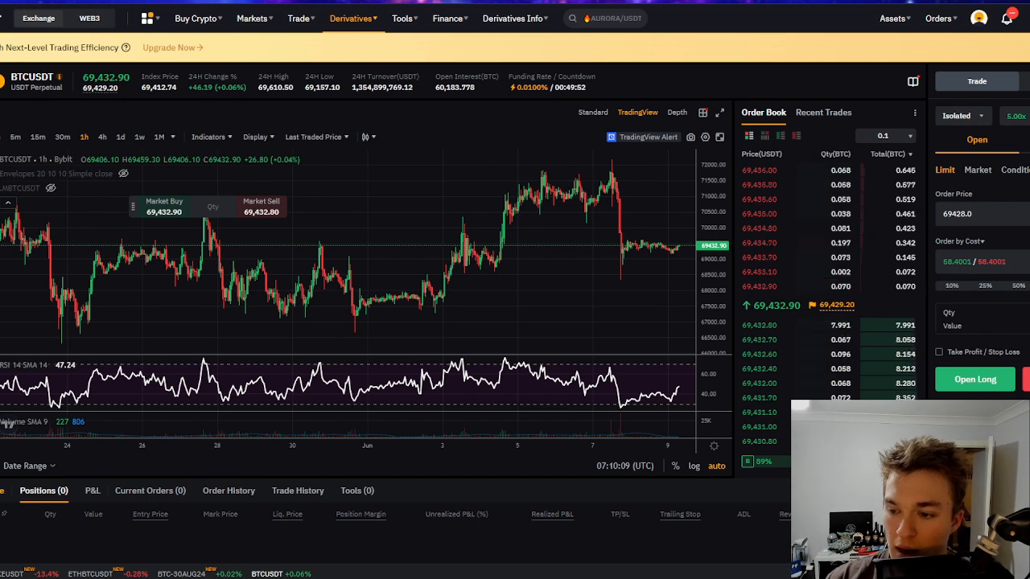
- Set the long leverage for BTCUSDT to 2.5x and confirm the change
{"action": "left_click", "coordinate": [1015, 116]}
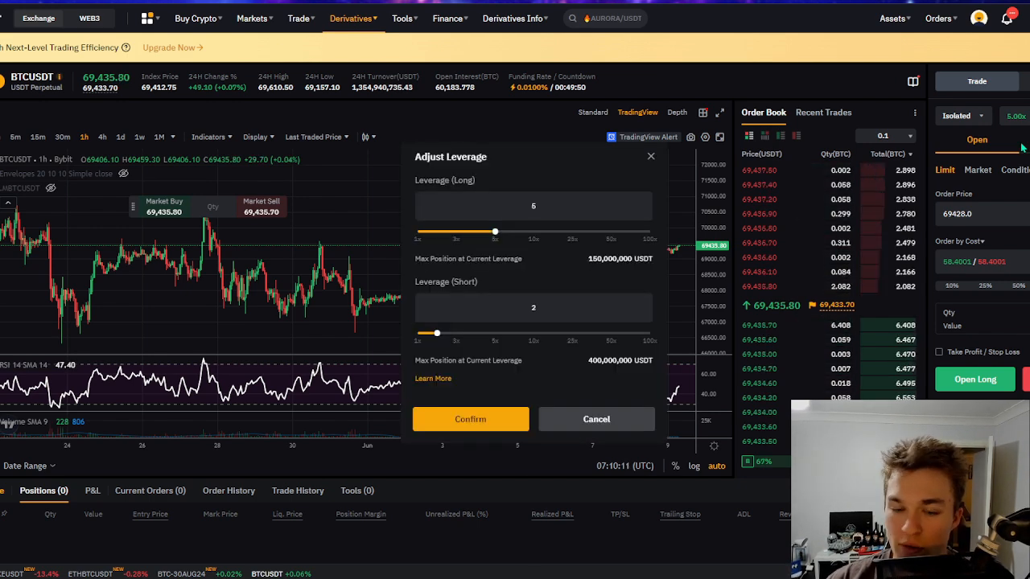
{"action": "left_click", "coordinate": [548, 207]}
{"action": "key", "text": "BackSpace"}
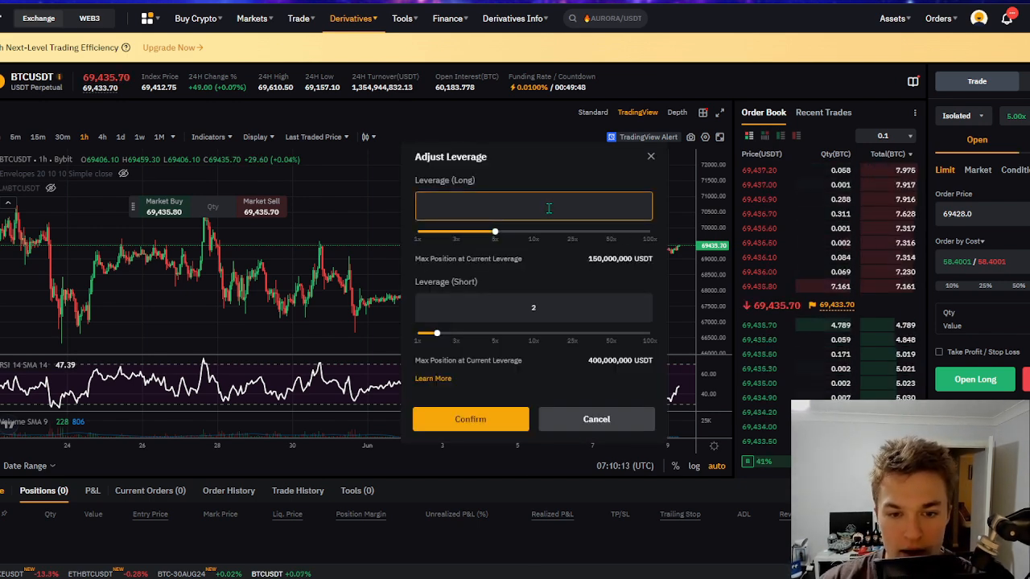
{"action": "type", "text": "2"}
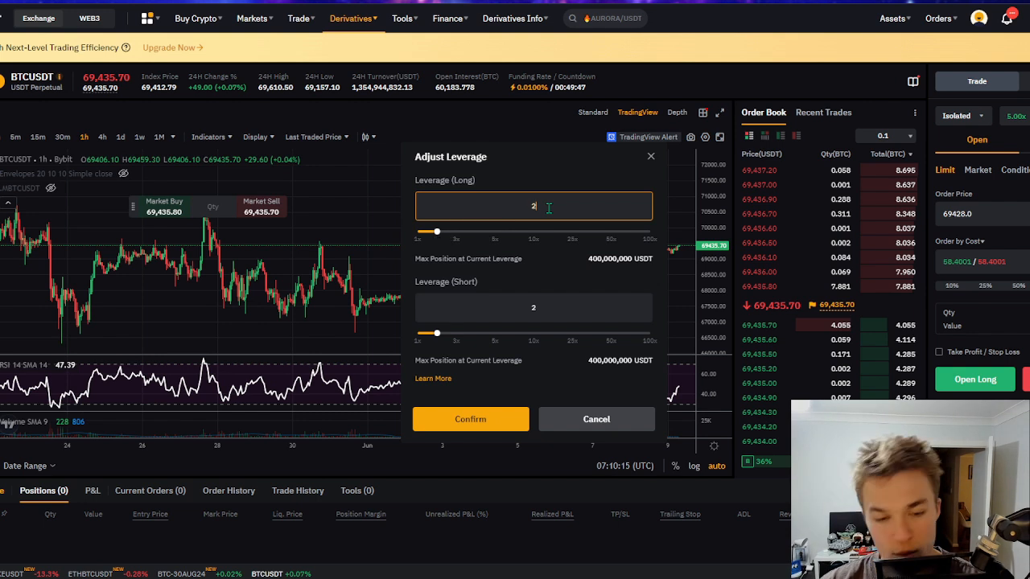
{"action": "type", "text": ".5"}
{"action": "left_click", "coordinate": [575, 180]}
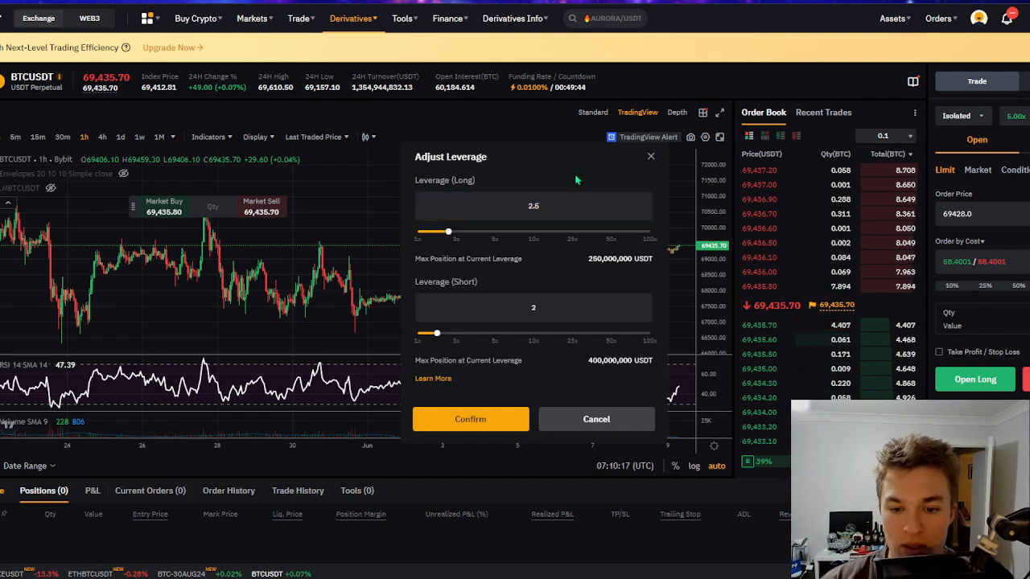
{"action": "left_click", "coordinate": [471, 419]}
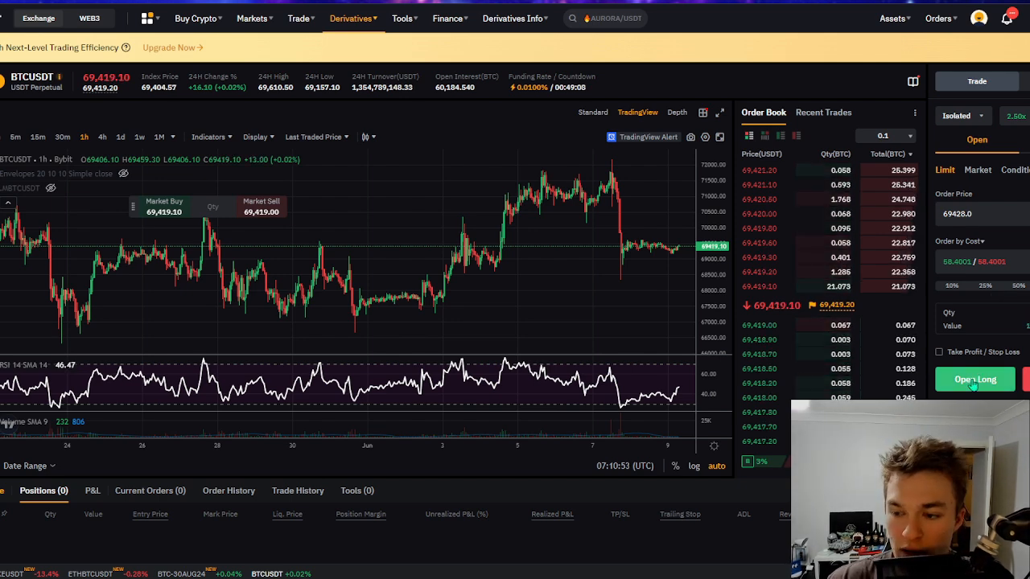
- Open the take profit and stop loss settings for the long order and close them without setting any trigger
{"action": "left_click", "coordinate": [939, 352]}
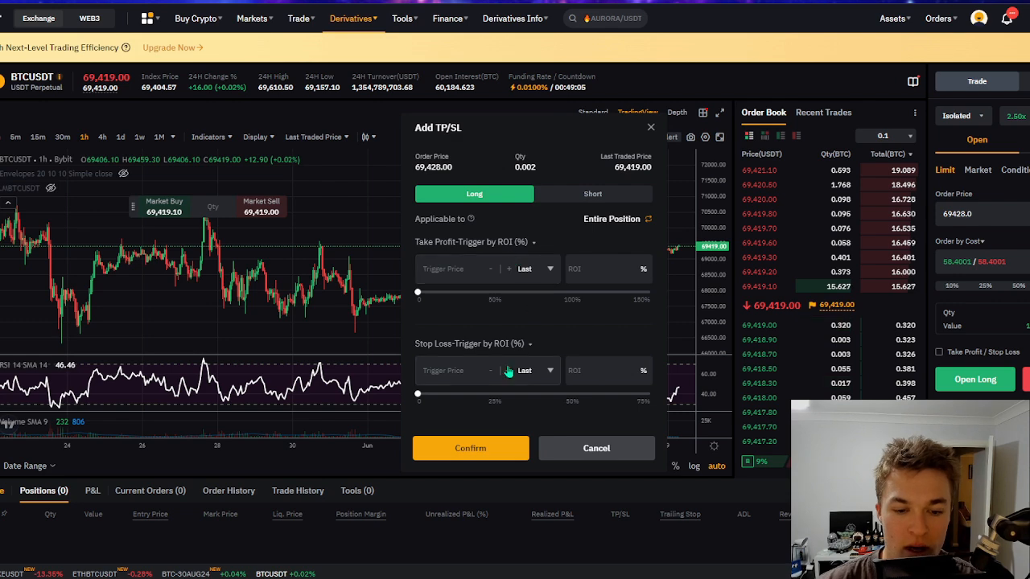
{"action": "left_click", "coordinate": [647, 127]}
{"action": "scroll", "coordinate": [658, 254], "scroll_direction": "up", "scroll_amount": 3}
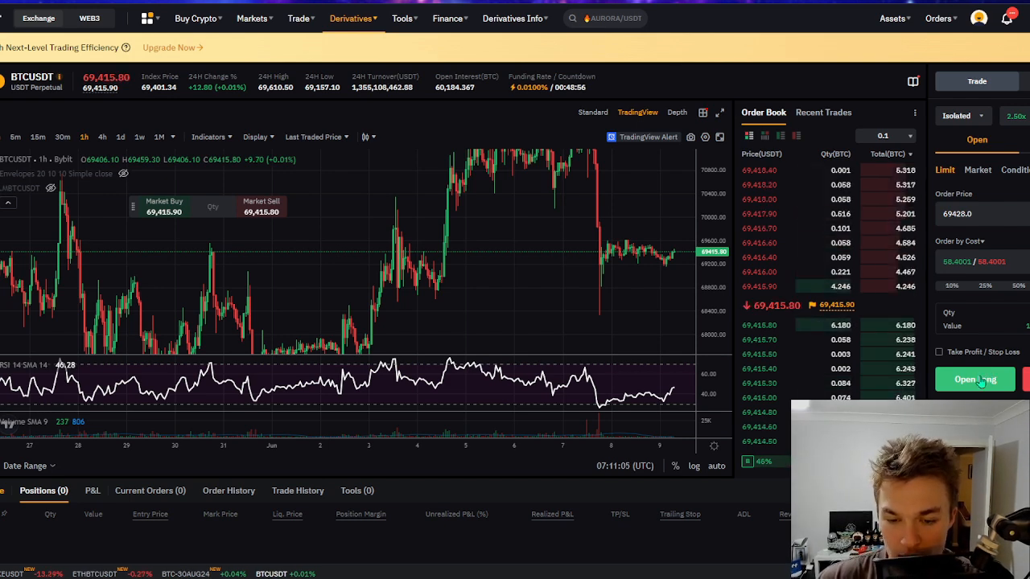
- Place the long limit order for 0.002 BTC at 69,428 USDT, accepting the risk alert and highlighting the estimated liquidation price before confirming
{"action": "left_click", "coordinate": [980, 383]}
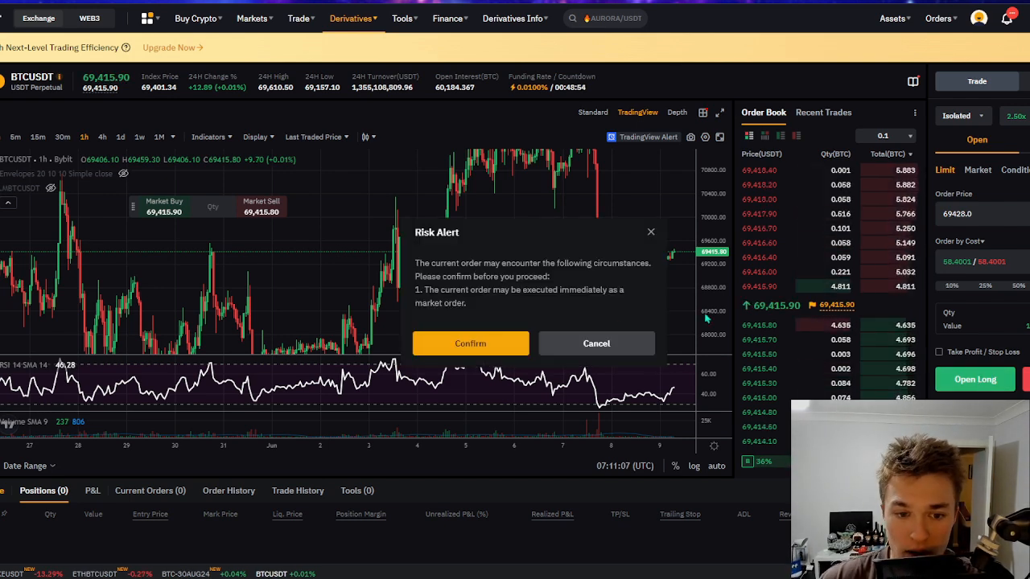
{"action": "left_click", "coordinate": [470, 344]}
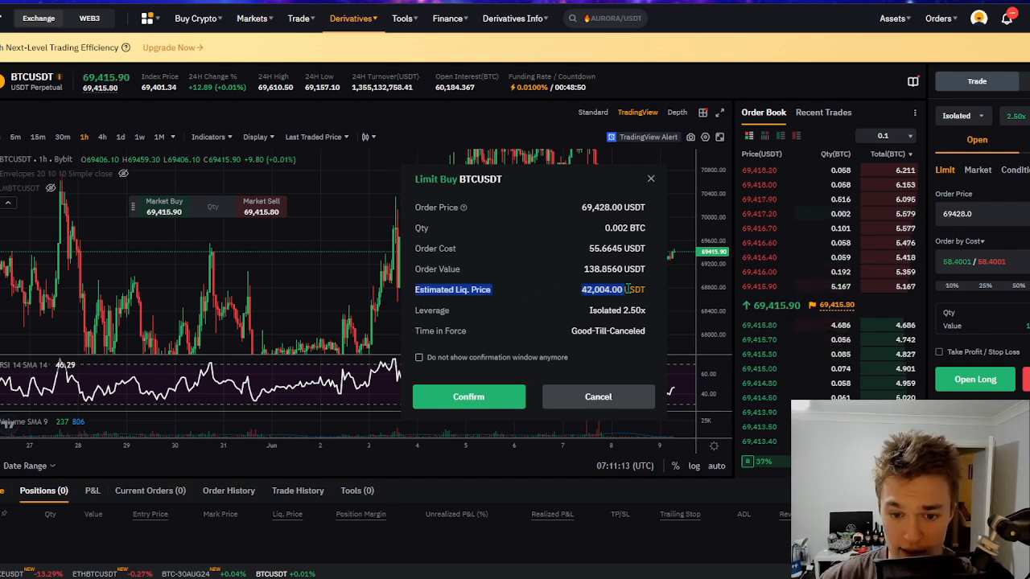
{"action": "left_click", "coordinate": [487, 398]}
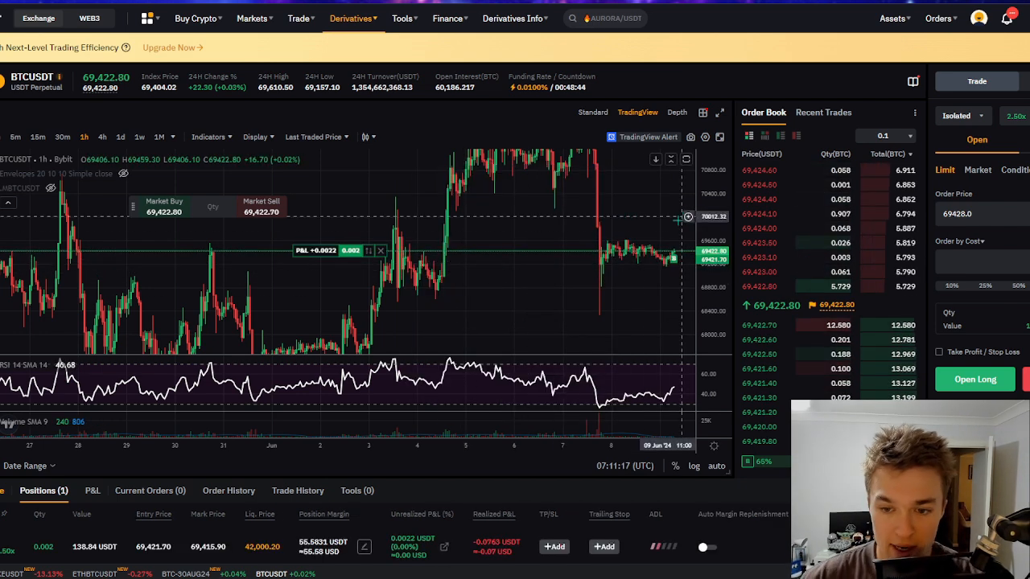
- Examine the BTCUSDT price history over several weeks and at price levels well below the position's entry
{"action": "scroll", "coordinate": [580, 215], "scroll_direction": "down", "scroll_amount": 3}
{"action": "scroll", "coordinate": [581, 215], "scroll_direction": "down", "scroll_amount": 3}
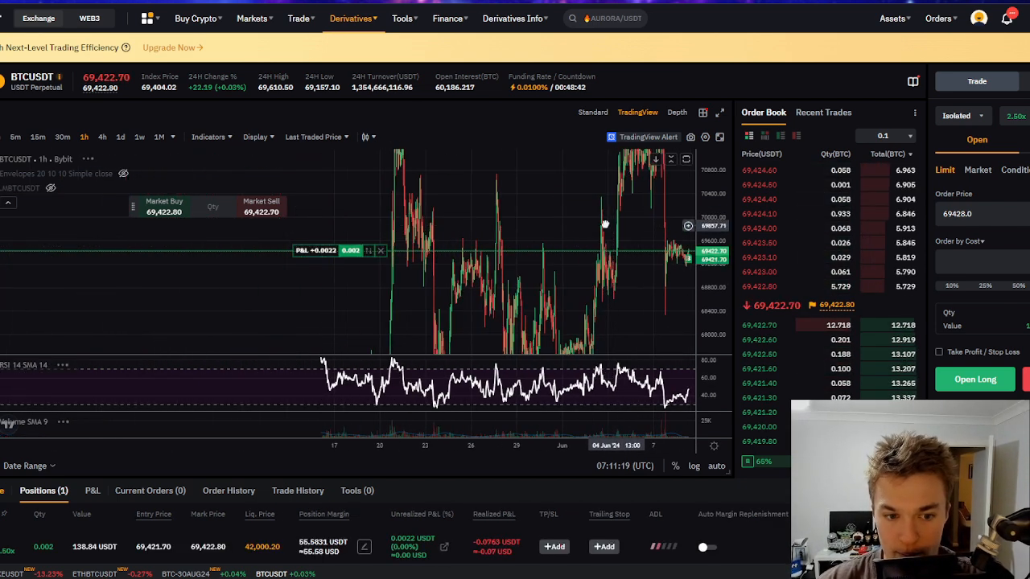
{"action": "left_click_drag", "start_coordinate": [605, 223], "coordinate": [524, 223]}
{"action": "left_click_drag", "start_coordinate": [714, 193], "coordinate": [668, 298]}
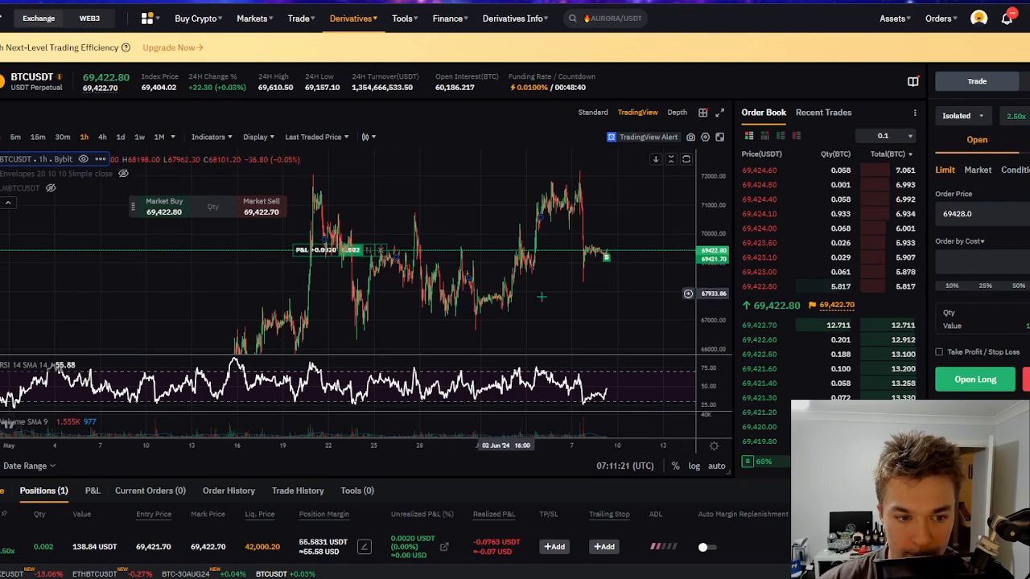
{"action": "scroll", "coordinate": [563, 297], "scroll_direction": "down", "scroll_amount": 3}
{"action": "left_click_drag", "start_coordinate": [581, 284], "coordinate": [596, 138]}
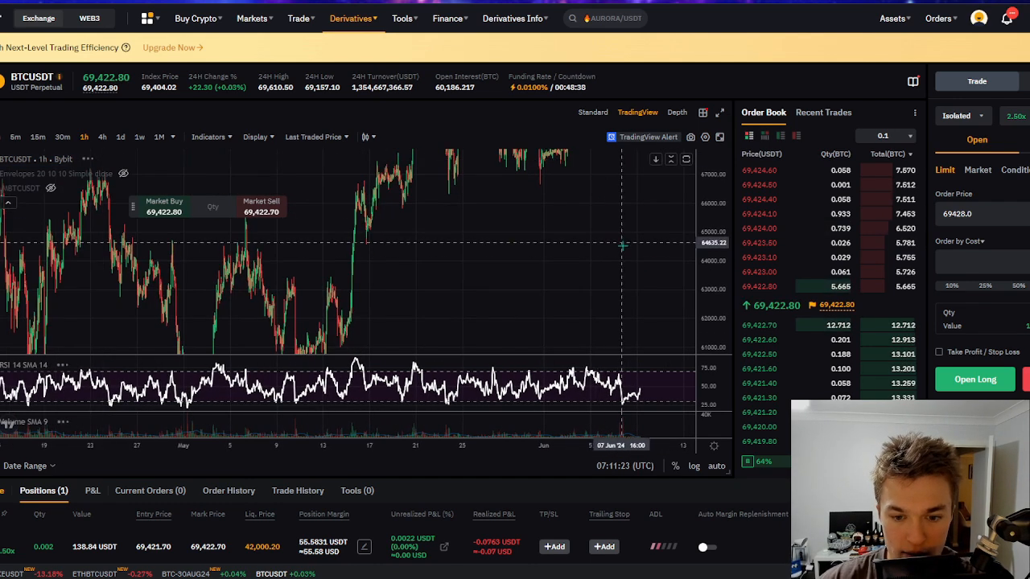
{"action": "left_click_drag", "start_coordinate": [713, 231], "coordinate": [699, 151]}
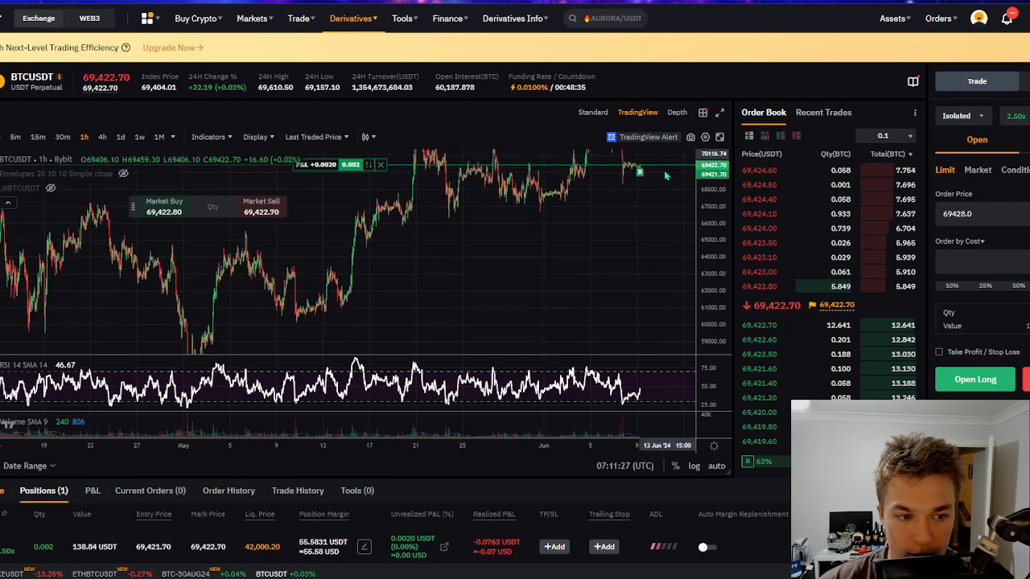
- Examine the most recent BTCUSDT candles around the open position's entry line
{"action": "left_click_drag", "start_coordinate": [559, 211], "coordinate": [516, 268]}
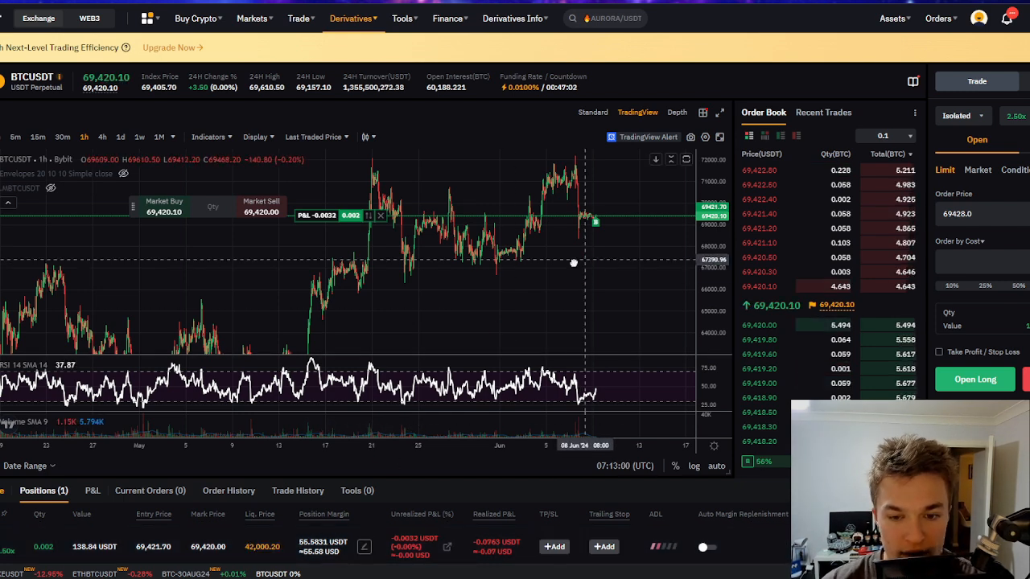
{"action": "left_click_drag", "start_coordinate": [575, 260], "coordinate": [527, 300]}
{"action": "left_click_drag", "start_coordinate": [715, 283], "coordinate": [713, 179]}
{"action": "scroll", "coordinate": [568, 299], "scroll_direction": "up", "scroll_amount": 8}
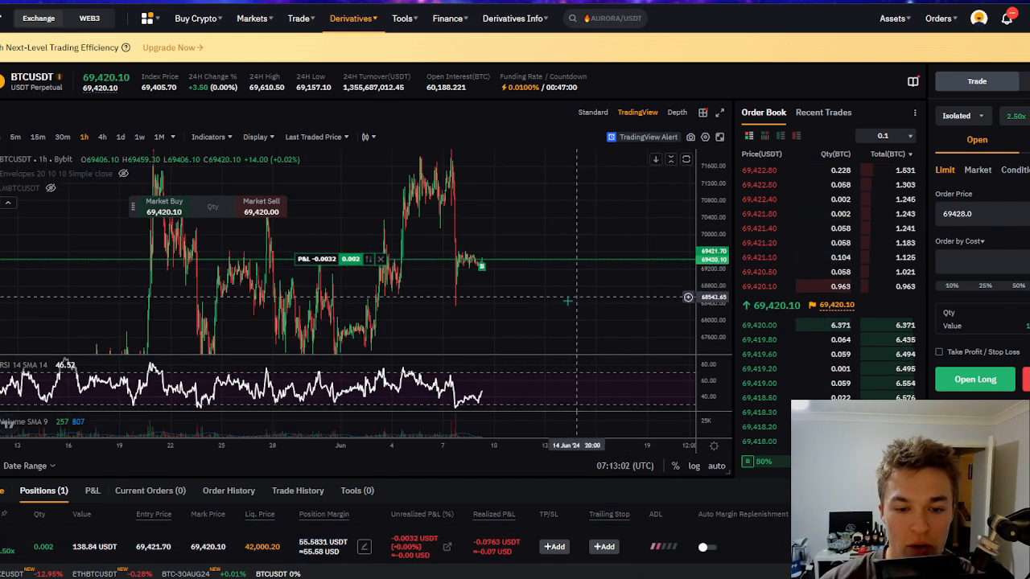
{"action": "left_click_drag", "start_coordinate": [478, 294], "coordinate": [562, 306]}
{"action": "left_click_drag", "start_coordinate": [707, 314], "coordinate": [708, 235]}
{"action": "scroll", "coordinate": [582, 292], "scroll_direction": "up", "scroll_amount": 5}
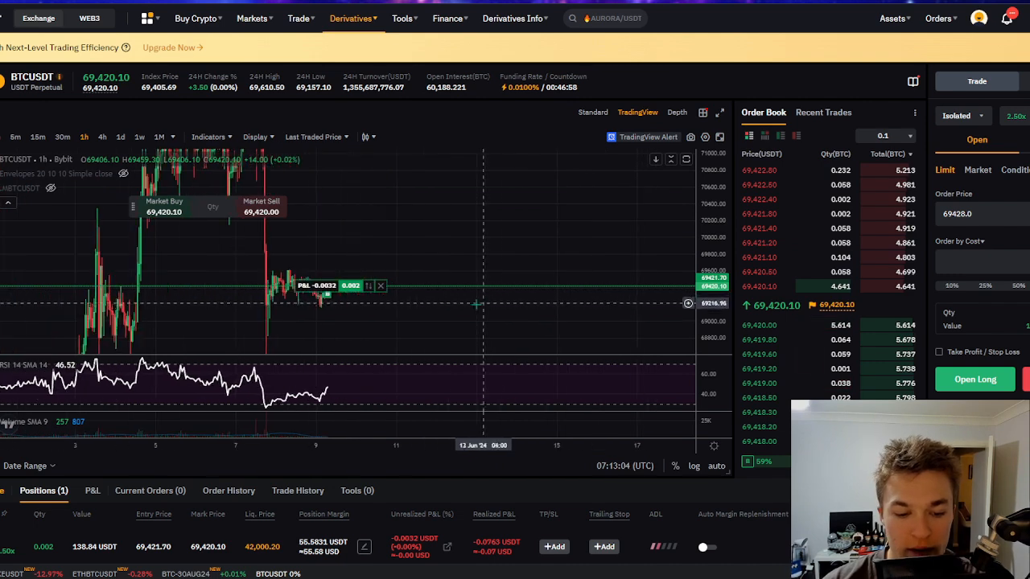
{"action": "left_click_drag", "start_coordinate": [457, 297], "coordinate": [661, 290]}
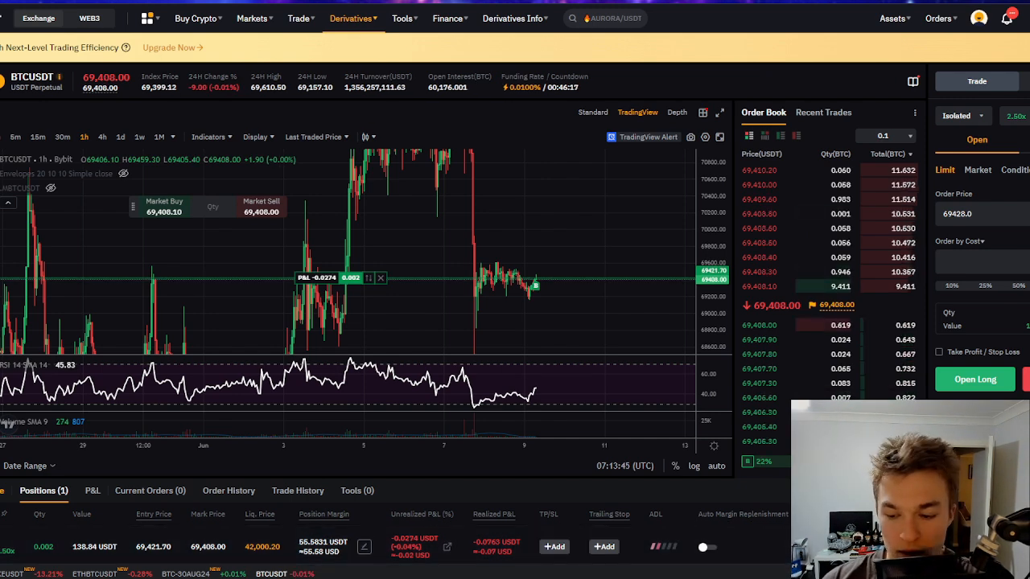
- Preview market-closing the BTCUSDT position at portions from 10% to 100%, highlight the expected loss, and close the dialog without confirming
{"action": "left_click", "coordinate": [873, 547]}
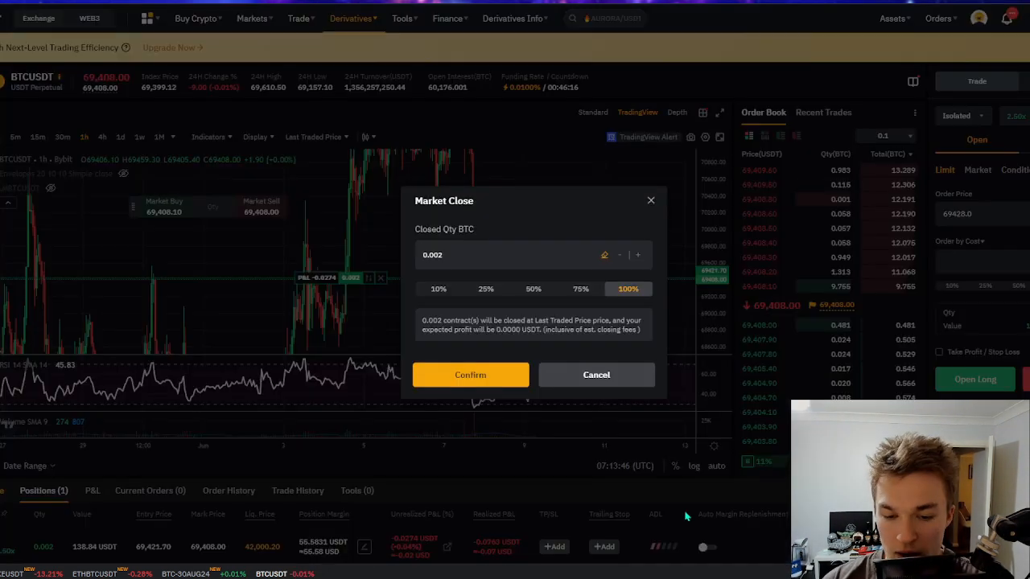
{"action": "left_click", "coordinate": [538, 296]}
{"action": "left_click", "coordinate": [451, 294]}
{"action": "left_click", "coordinate": [494, 294]}
{"action": "left_click", "coordinate": [534, 294]}
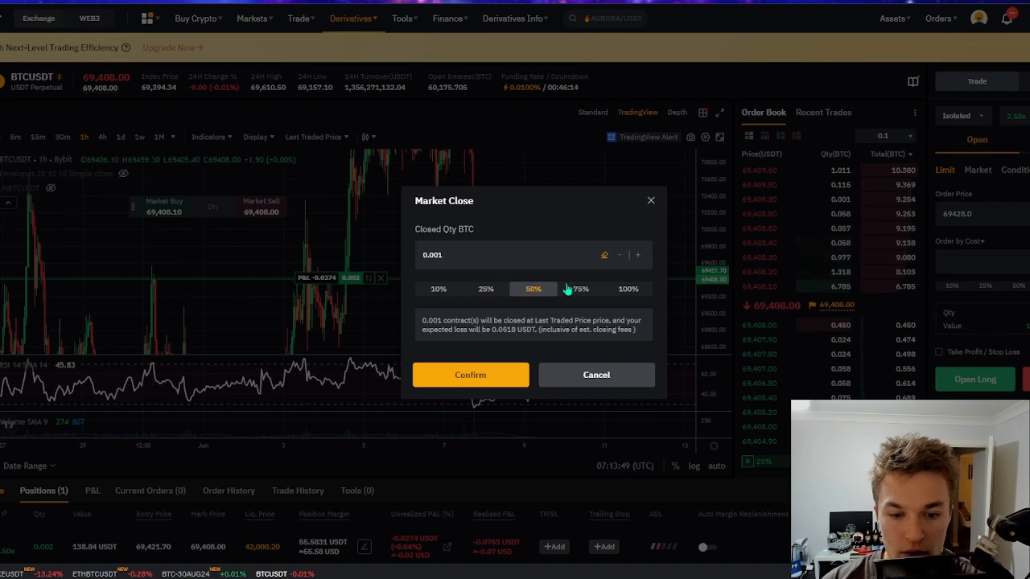
{"action": "left_click", "coordinate": [579, 288]}
{"action": "left_click", "coordinate": [628, 288]}
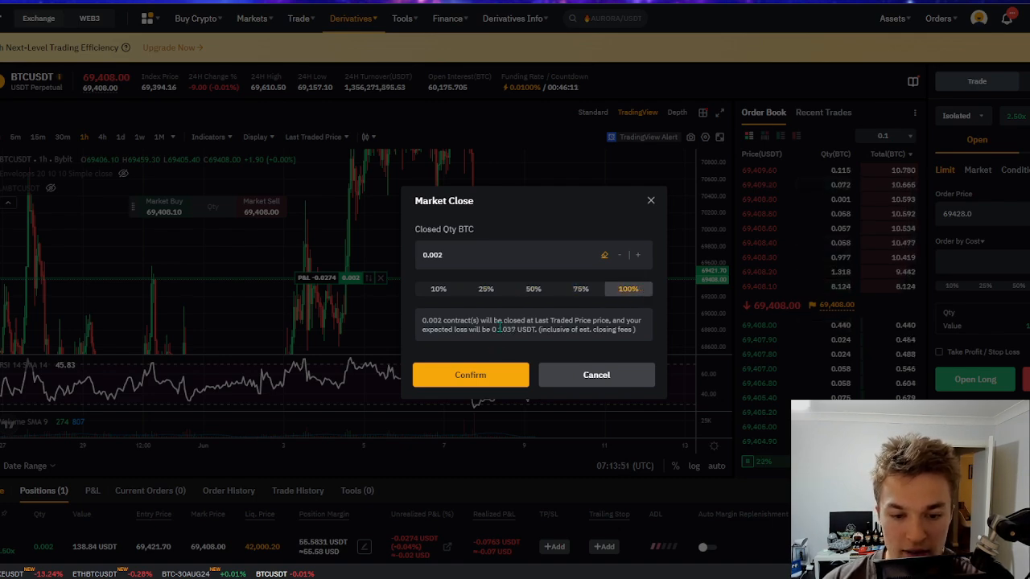
{"action": "left_click_drag", "start_coordinate": [499, 329], "coordinate": [563, 341]}
{"action": "left_click", "coordinate": [638, 209]}
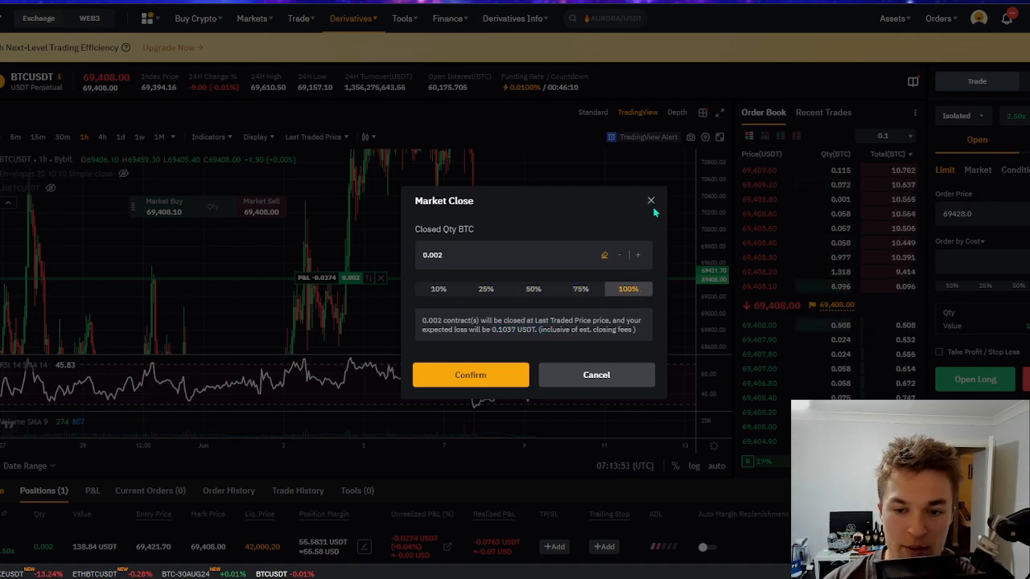
{"action": "left_click", "coordinate": [651, 200]}
- Inspect the candles near the position's entry, and review the BTCUSDT leverage settings, closing them without changes
{"action": "scroll", "coordinate": [556, 246], "scroll_direction": "up", "scroll_amount": 5}
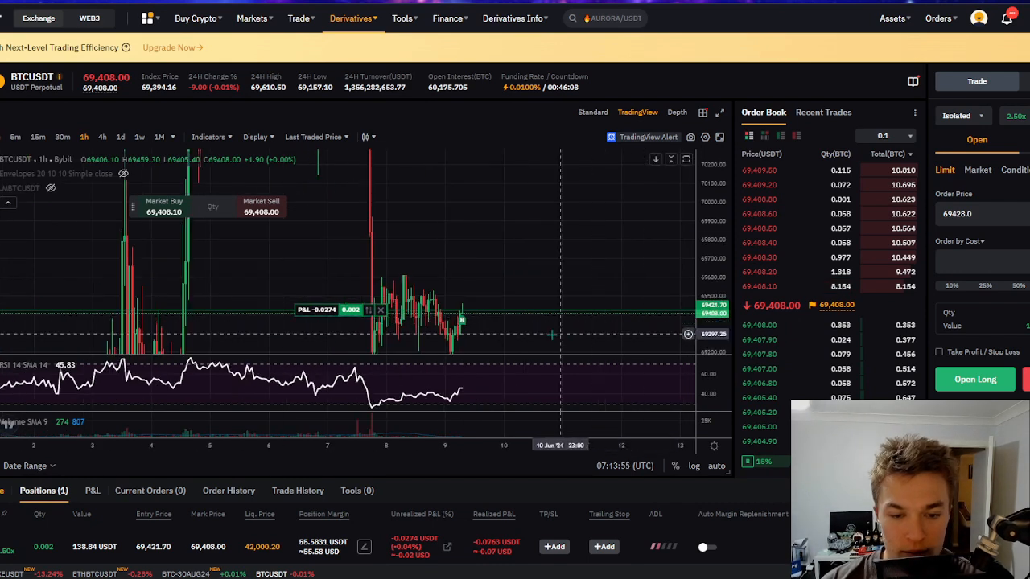
{"action": "left_click_drag", "start_coordinate": [557, 245], "coordinate": [568, 238]}
{"action": "left_click_drag", "start_coordinate": [494, 302], "coordinate": [595, 298]}
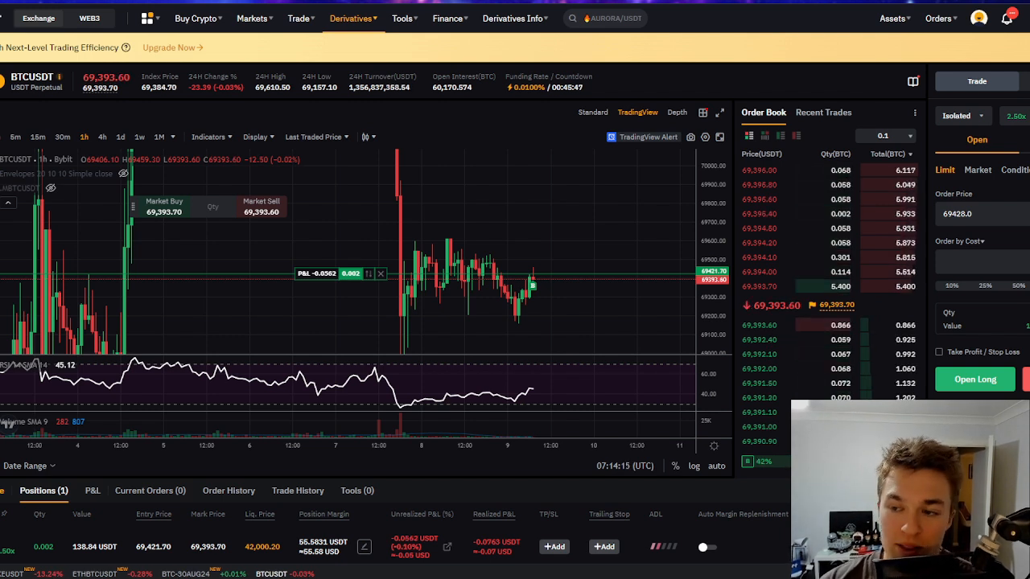
{"action": "left_click", "coordinate": [1016, 117]}
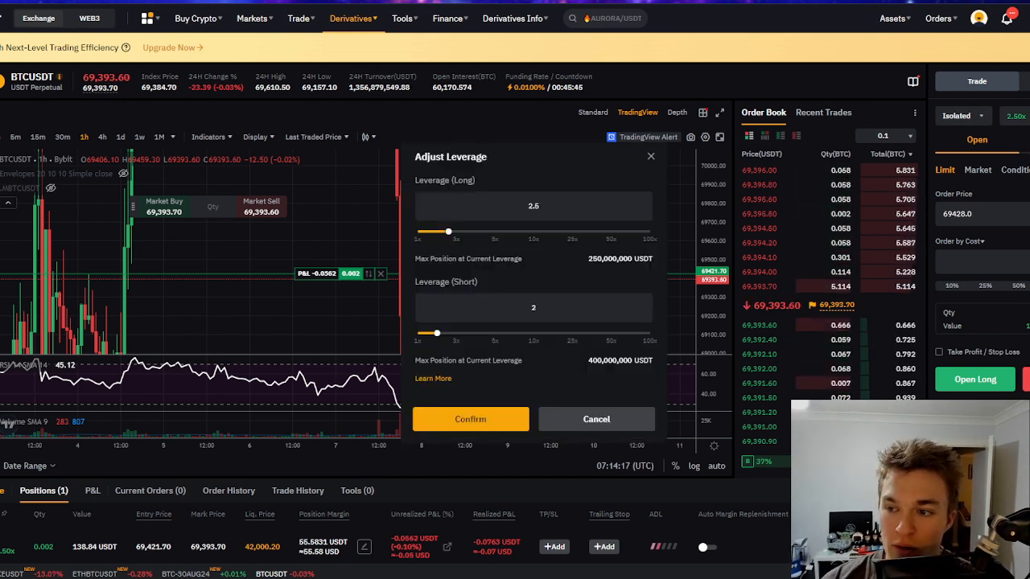
{"action": "left_click", "coordinate": [651, 157]}
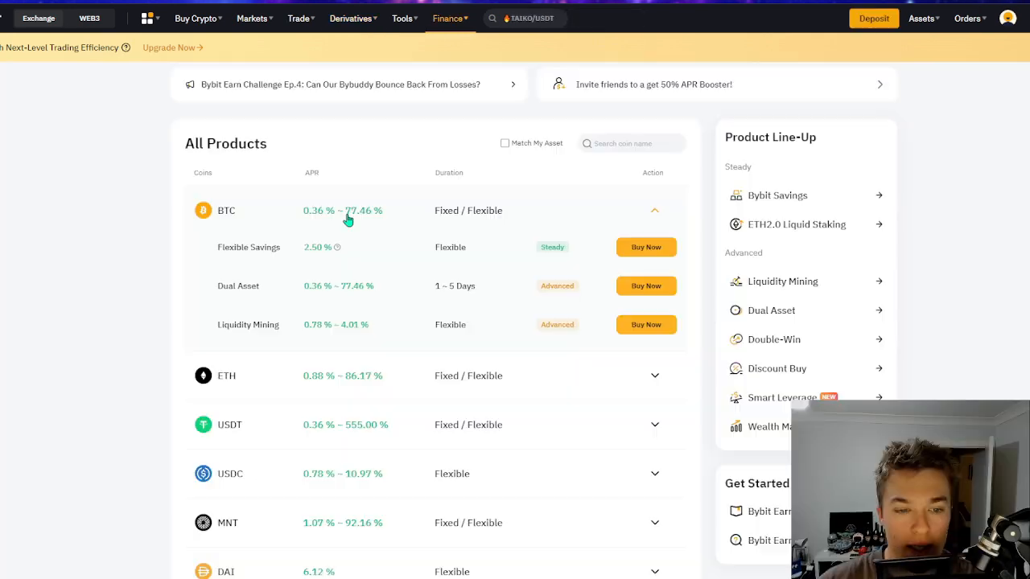
- Highlight the BTC Flexible Savings offer and its APR in the Earn product list
{"action": "left_click_drag", "start_coordinate": [218, 247], "coordinate": [358, 253]}
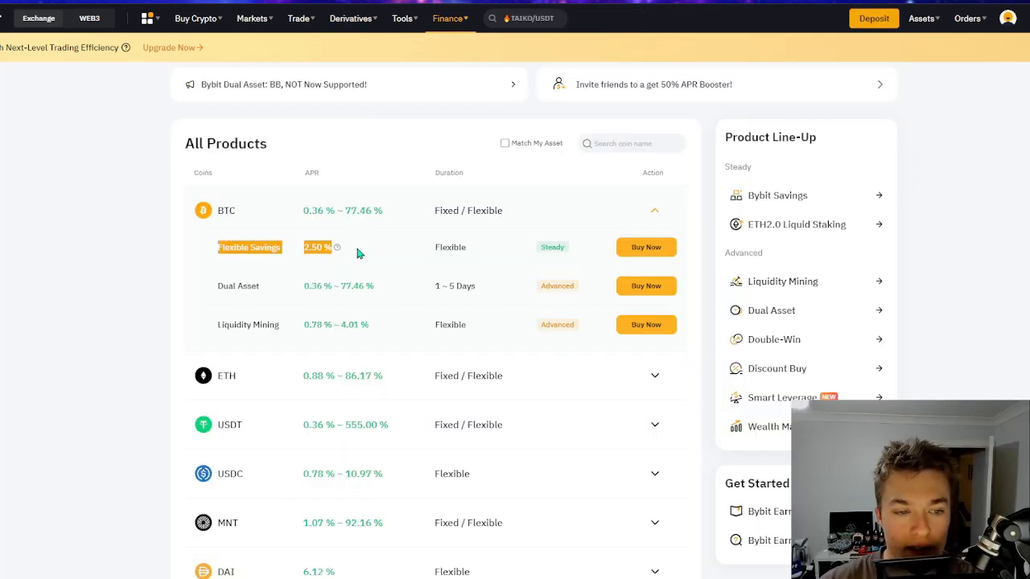
{"action": "left_click_drag", "start_coordinate": [446, 253], "coordinate": [203, 254]}
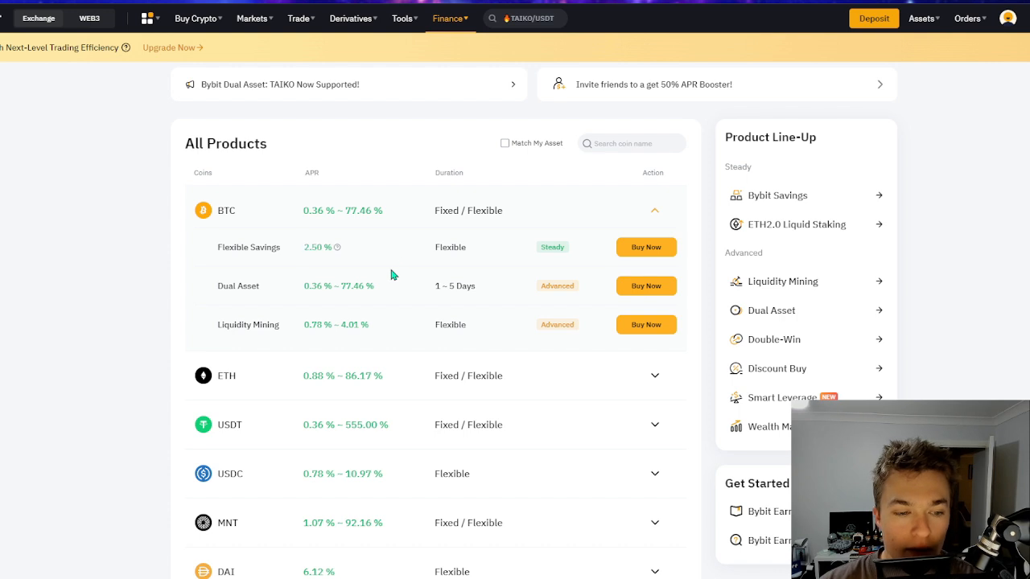
- Highlight the APR of BTC Liquidity Mining and of ETH 2.0 in the Earn product list
{"action": "left_click_drag", "start_coordinate": [294, 335], "coordinate": [412, 320]}
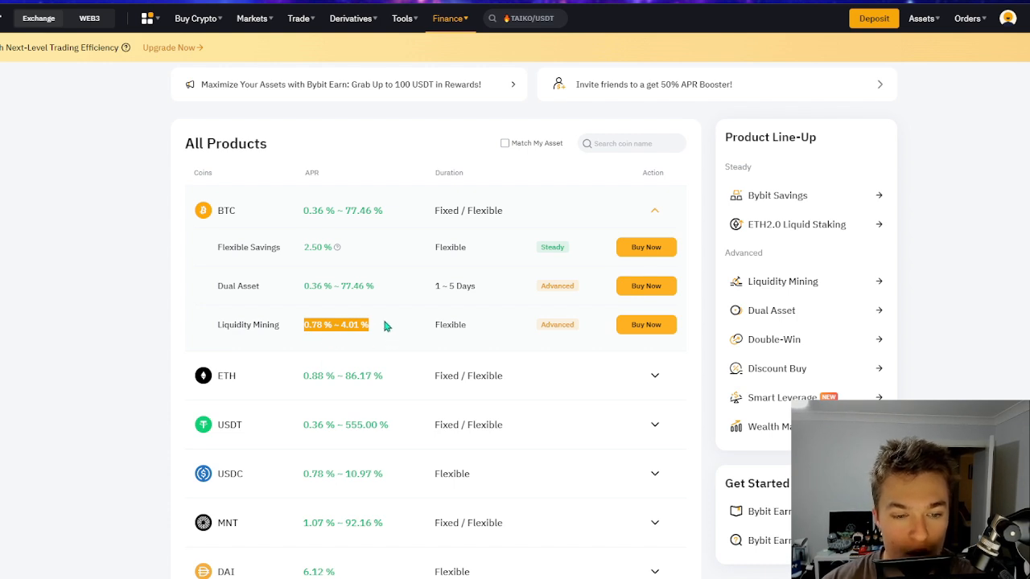
{"action": "left_click", "coordinate": [616, 212]}
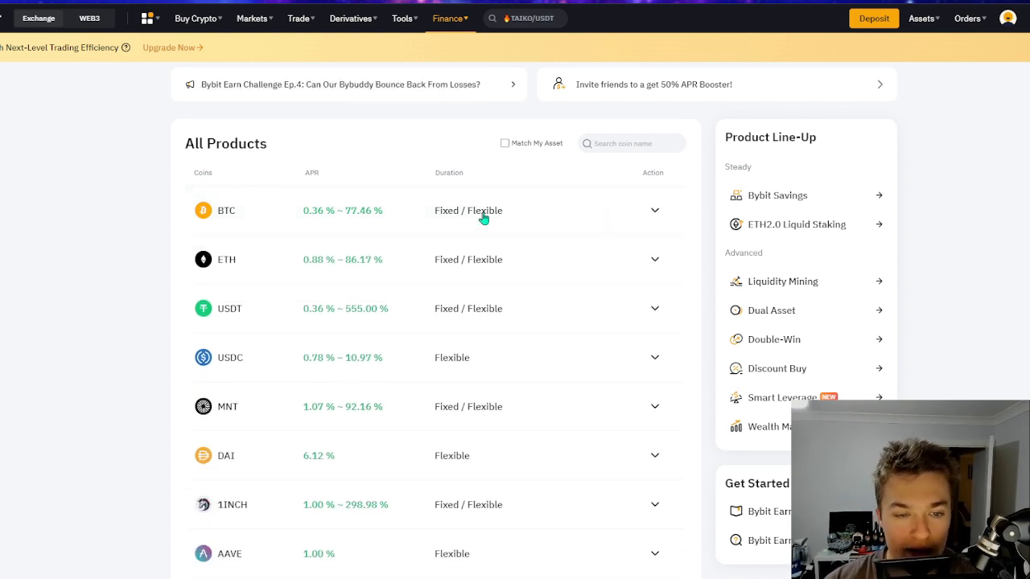
{"action": "left_click", "coordinate": [394, 258]}
{"action": "scroll", "coordinate": [411, 265], "scroll_direction": "down", "scroll_amount": 1}
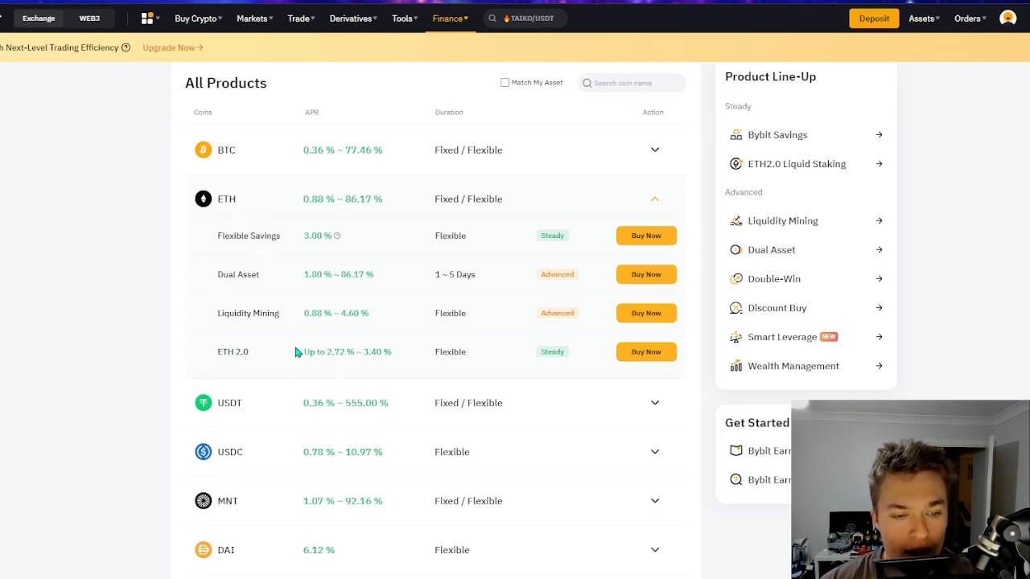
{"action": "left_click_drag", "start_coordinate": [296, 351], "coordinate": [388, 356]}
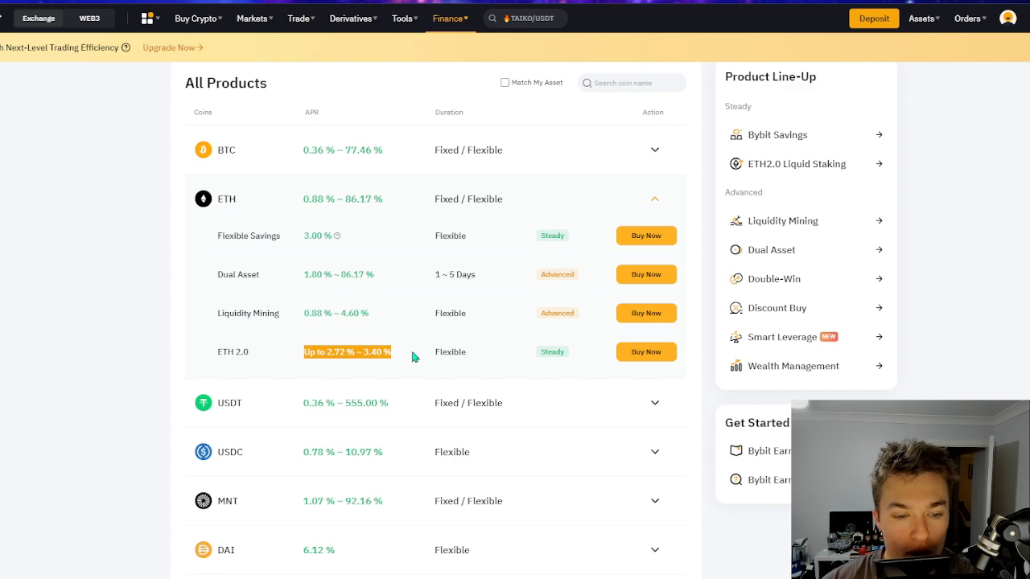
{"action": "left_click", "coordinate": [413, 356]}
- Expand the ADA row in the Earn product list to review its offers, and collapse it again
{"action": "scroll", "coordinate": [398, 322], "scroll_direction": "down", "scroll_amount": 4}
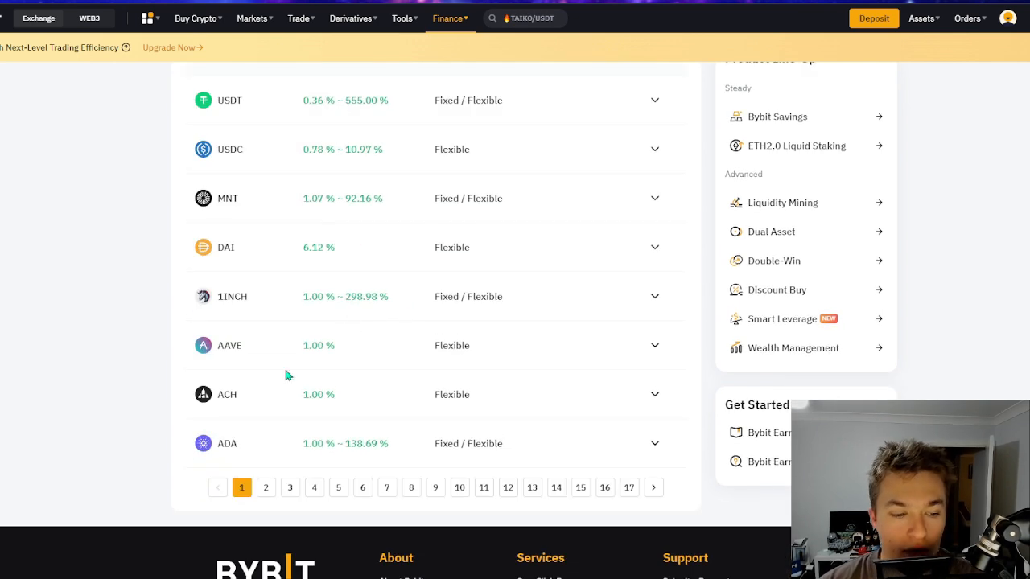
{"action": "left_click", "coordinate": [400, 452]}
{"action": "scroll", "coordinate": [515, 317], "scroll_direction": "down", "scroll_amount": 2}
{"action": "scroll", "coordinate": [343, 359], "scroll_direction": "down", "scroll_amount": 2}
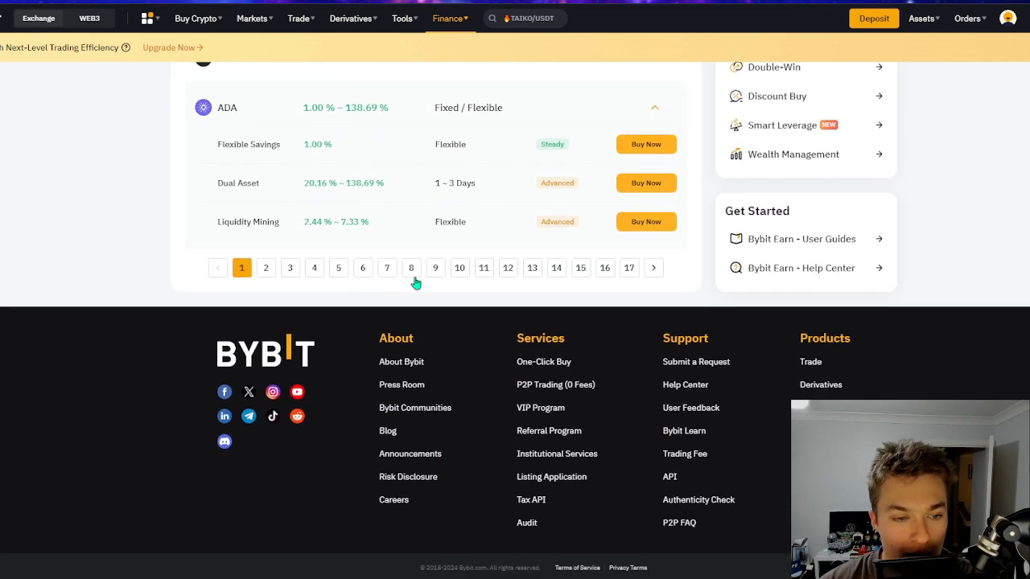
{"action": "scroll", "coordinate": [294, 346], "scroll_direction": "up", "scroll_amount": 2}
{"action": "left_click", "coordinate": [496, 287]}
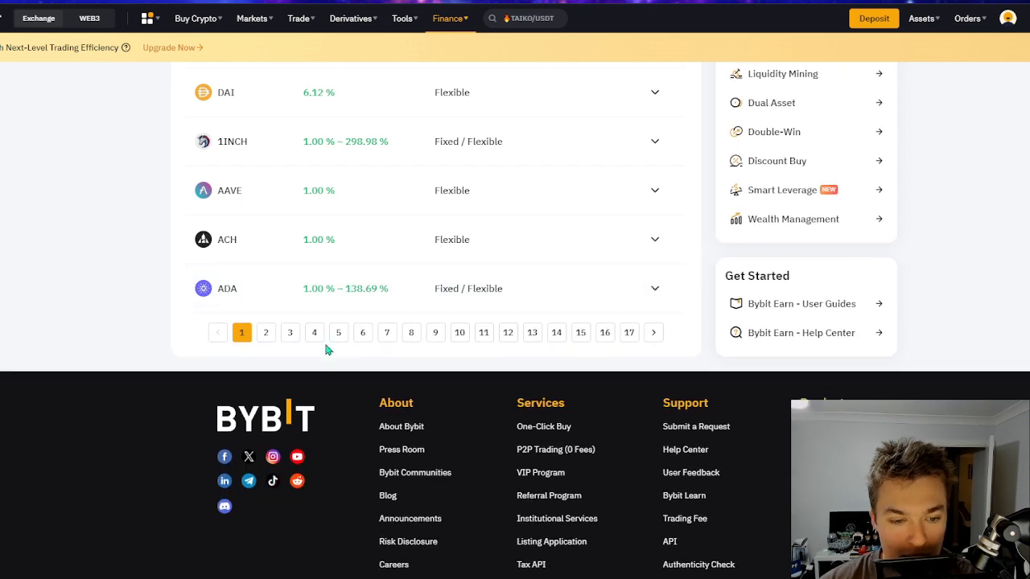
- Go to page 2 of the Earn product list and check the APT and ARB offers, collapsing both rows again
{"action": "left_click", "coordinate": [267, 330]}
{"action": "scroll", "coordinate": [443, 279], "scroll_direction": "up", "scroll_amount": 6}
{"action": "scroll", "coordinate": [352, 285], "scroll_direction": "down", "scroll_amount": 5}
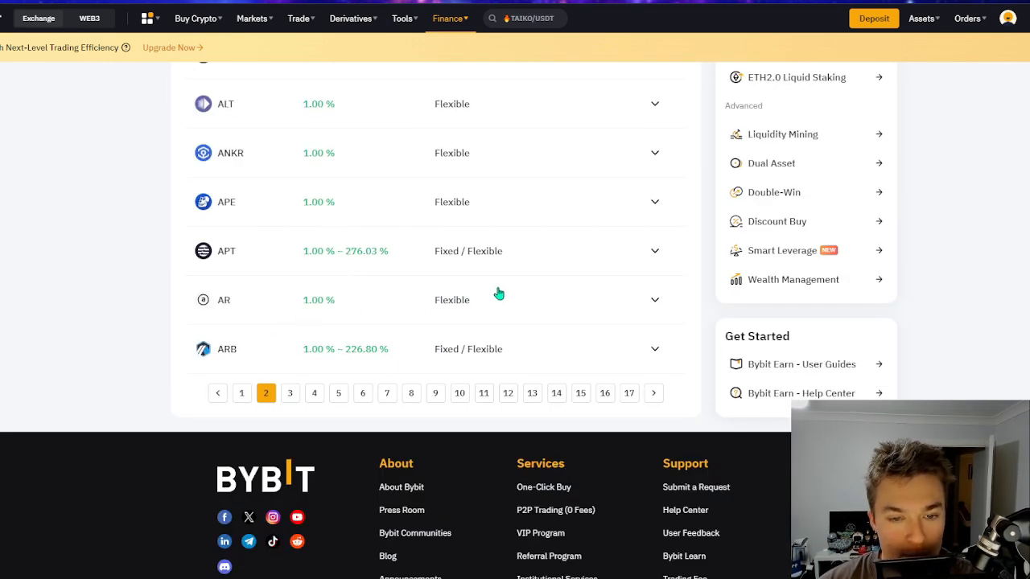
{"action": "left_click", "coordinate": [494, 256]}
{"action": "left_click", "coordinate": [469, 251]}
{"action": "left_click", "coordinate": [471, 349]}
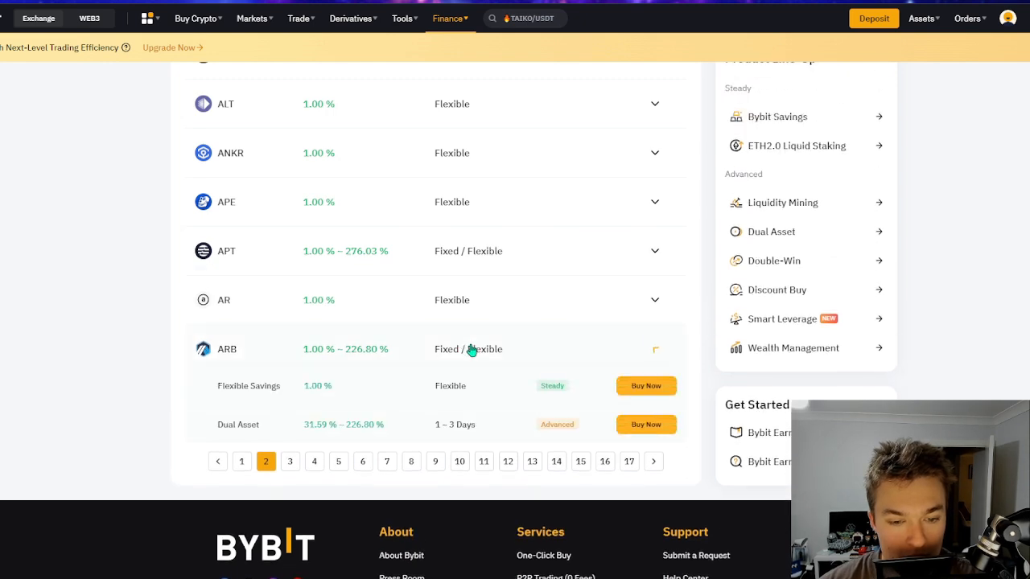
{"action": "left_click", "coordinate": [471, 348]}
- Browse the coins on page 3 of the Earn product list and return to page 1
{"action": "left_click", "coordinate": [291, 394]}
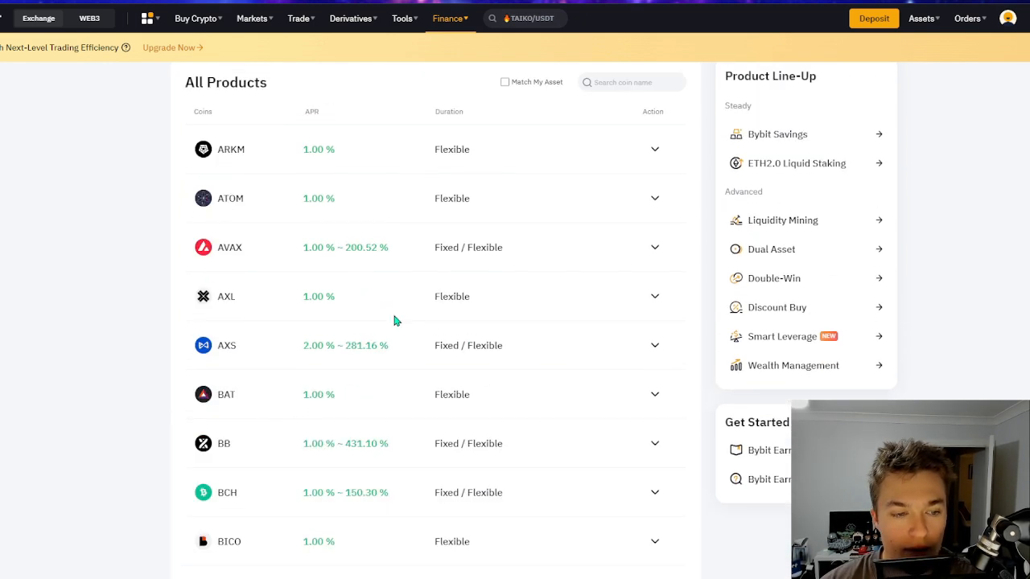
{"action": "scroll", "coordinate": [354, 310], "scroll_direction": "up", "scroll_amount": 3}
{"action": "scroll", "coordinate": [292, 314], "scroll_direction": "down", "scroll_amount": 6}
{"action": "left_click", "coordinate": [242, 316]}
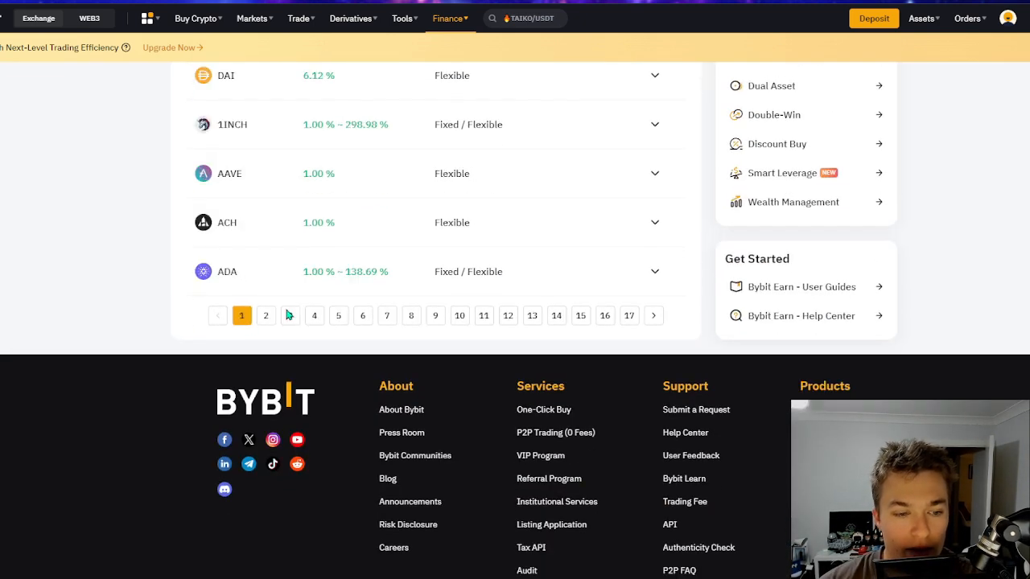
{"action": "scroll", "coordinate": [410, 281], "scroll_direction": "up", "scroll_amount": 7}
{"action": "scroll", "coordinate": [381, 306], "scroll_direction": "down", "scroll_amount": 3}
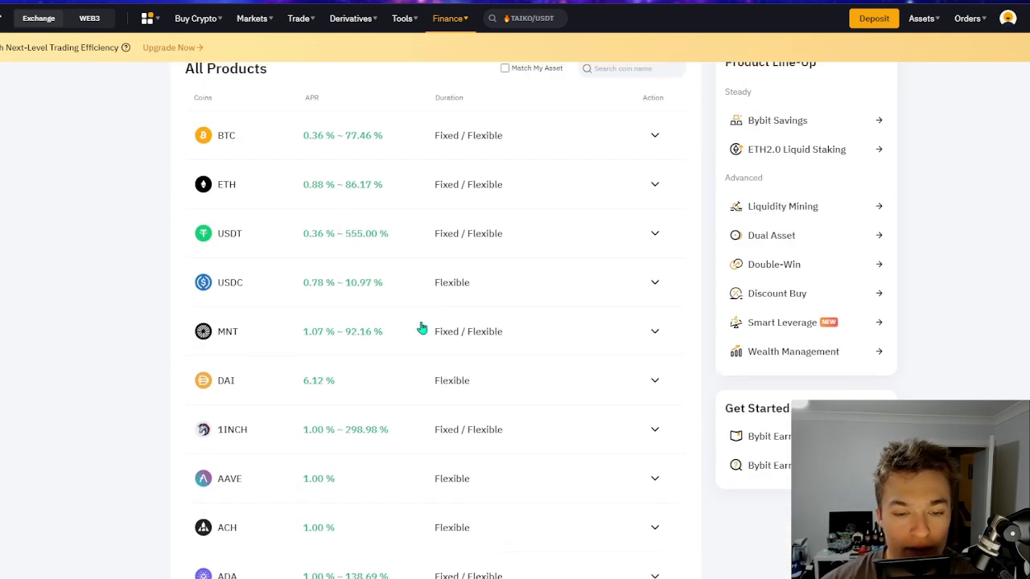
- Expand the USDT offers and highlight the Fixed Term APR, duration and Steady label
{"action": "left_click", "coordinate": [420, 236]}
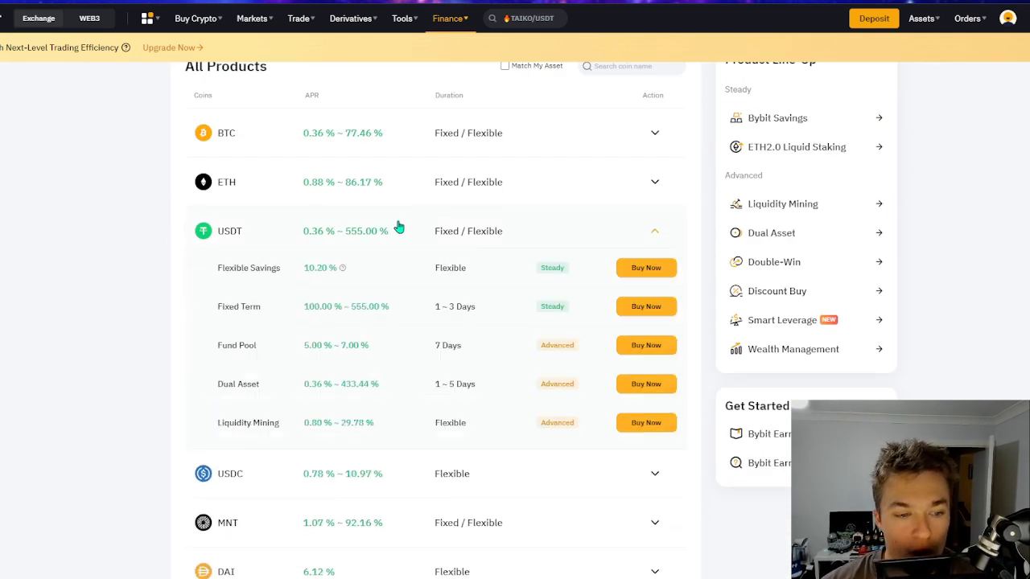
{"action": "left_click_drag", "start_coordinate": [305, 306], "coordinate": [483, 305]}
{"action": "left_click_drag", "start_coordinate": [572, 308], "coordinate": [288, 294]}
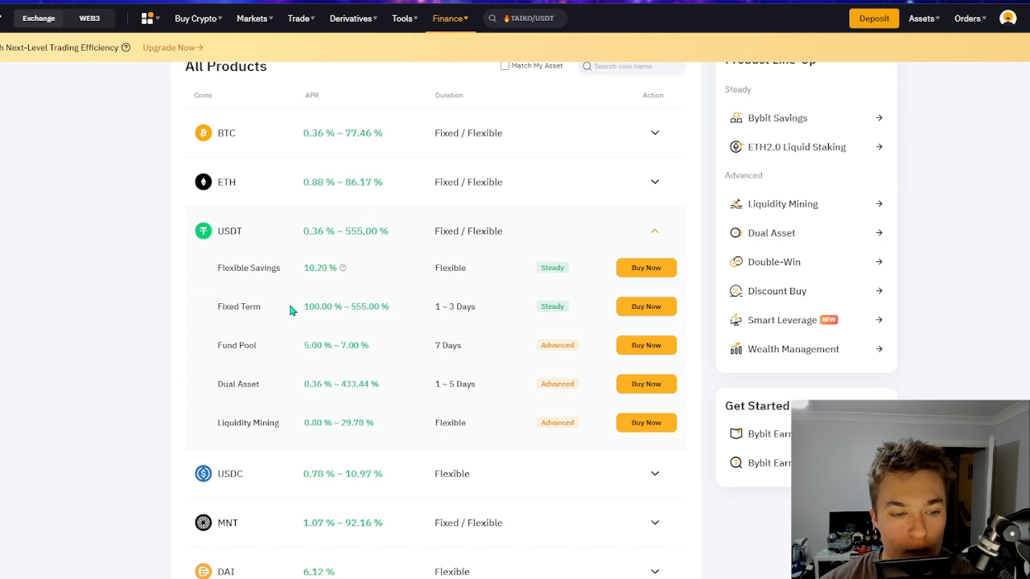
- Expand the BTC offers, highlight the Flexible Savings APR, and collapse the BTC row again
{"action": "scroll", "coordinate": [361, 290], "scroll_direction": "up", "scroll_amount": 3}
{"action": "left_click", "coordinate": [335, 302]}
{"action": "left_click", "coordinate": [347, 254]}
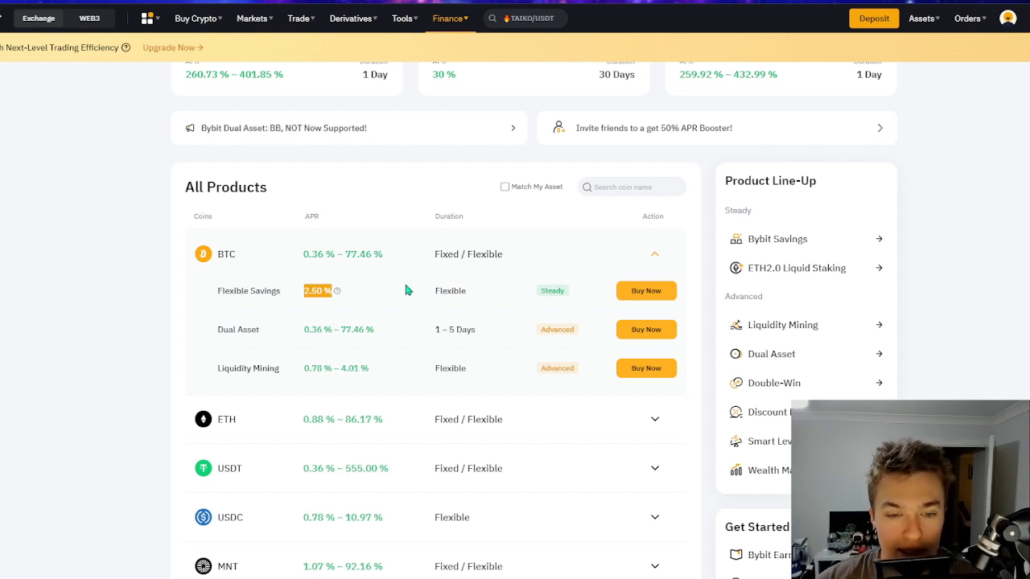
{"action": "scroll", "coordinate": [466, 294], "scroll_direction": "up", "scroll_amount": 2}
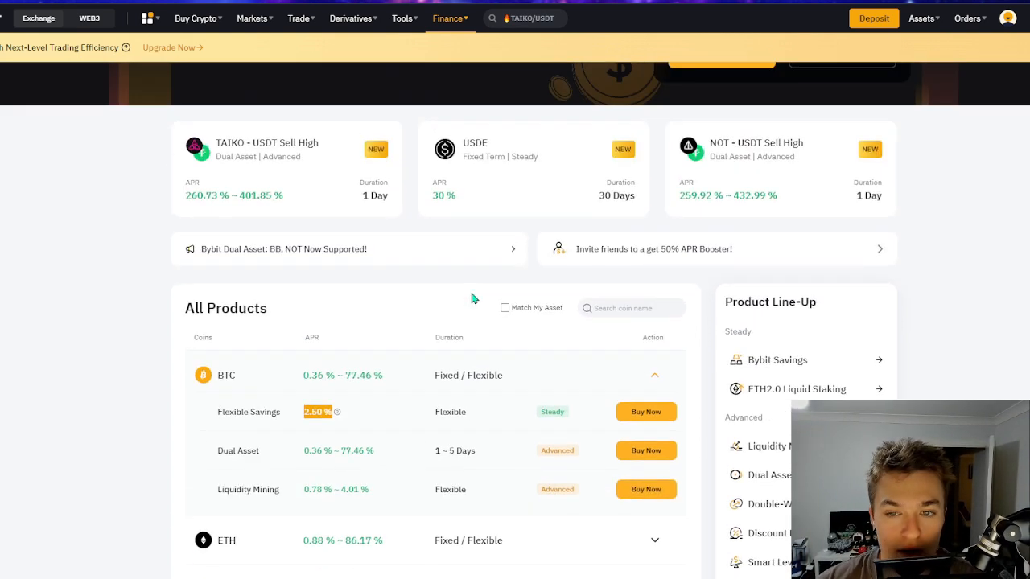
{"action": "left_click", "coordinate": [406, 300]}
{"action": "scroll", "coordinate": [672, 281], "scroll_direction": "down", "scroll_amount": 3}
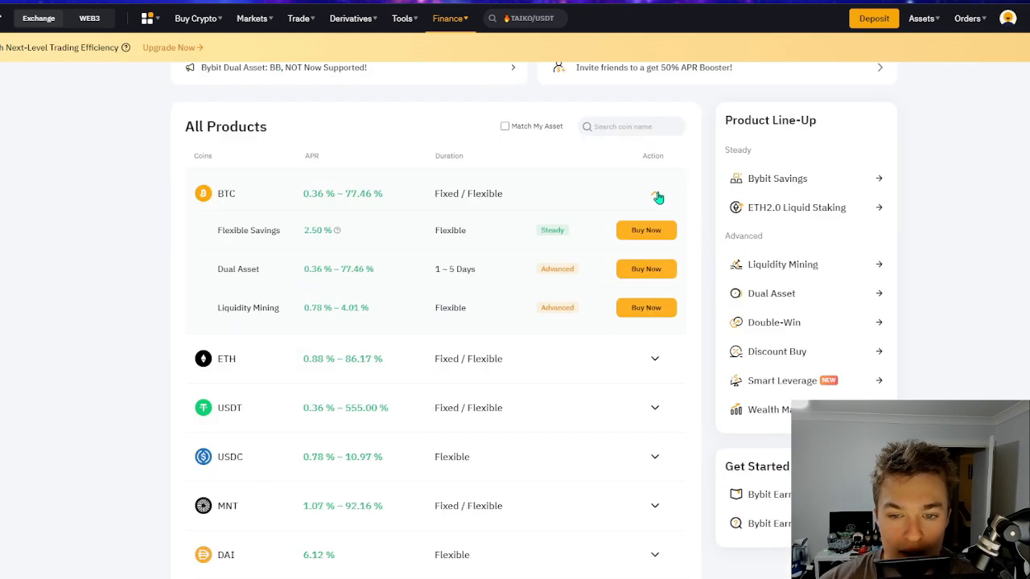
{"action": "left_click", "coordinate": [657, 197]}
- Highlight the tagline under the Bybit Earn heading, and clear the highlight
{"action": "scroll", "coordinate": [510, 248], "scroll_direction": "down", "scroll_amount": 2}
{"action": "scroll", "coordinate": [429, 317], "scroll_direction": "up", "scroll_amount": 6}
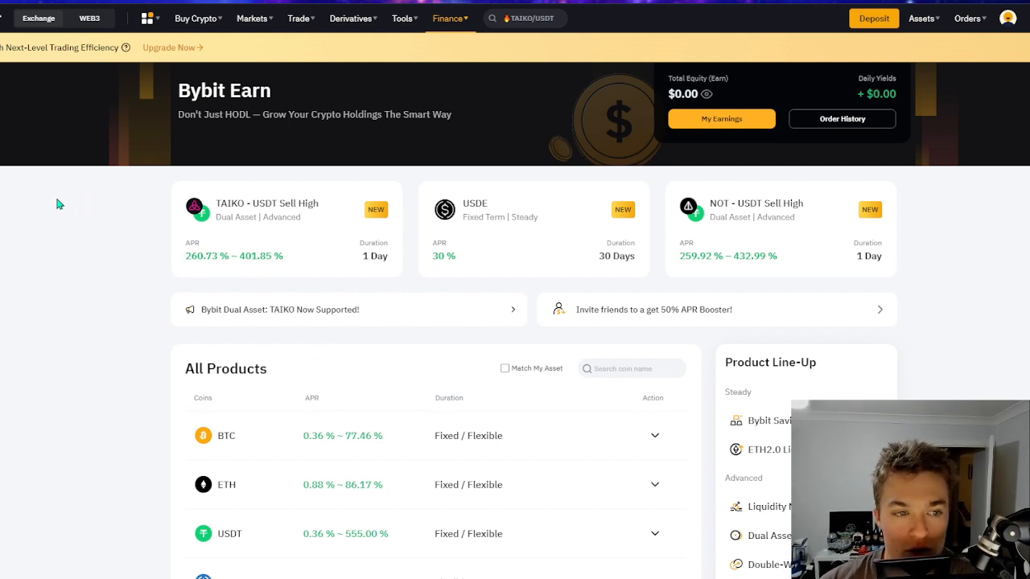
{"action": "left_click_drag", "start_coordinate": [174, 119], "coordinate": [451, 124]}
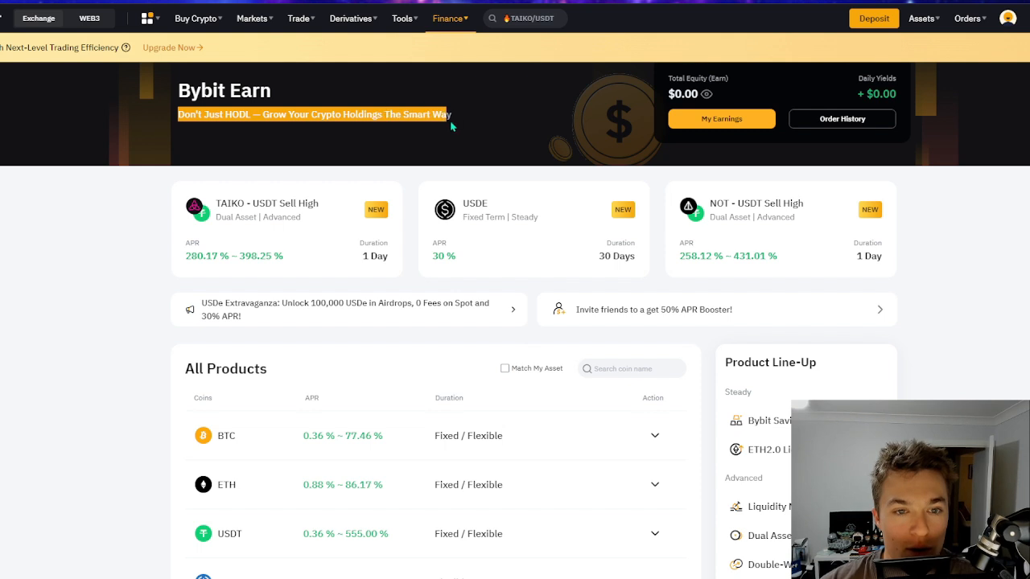
{"action": "left_click", "coordinate": [468, 123]}
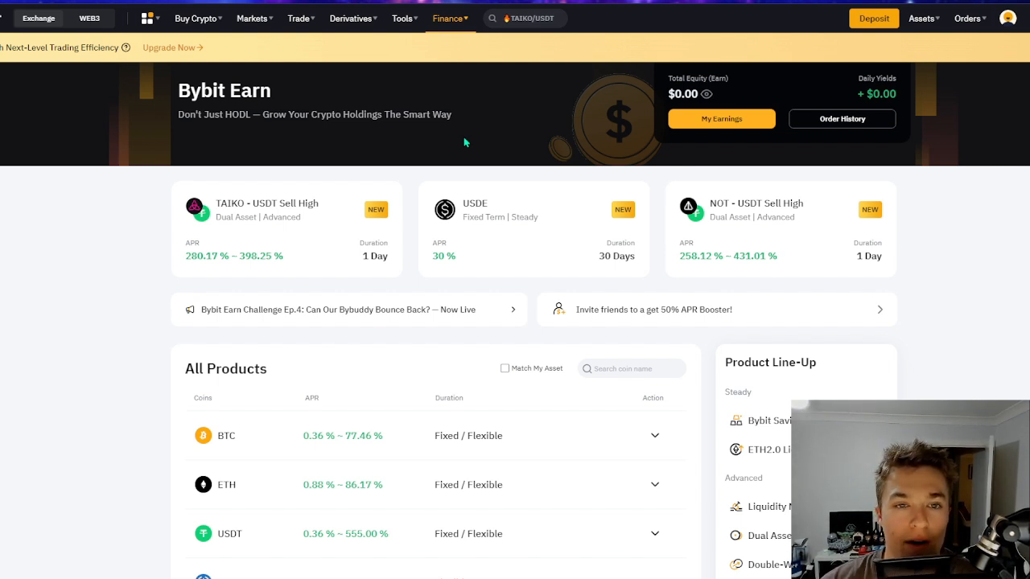
- Open the Crypto Loans page and review its borrow amount, collateral, loan term and LTV sections
{"action": "mouse_move", "coordinate": [447, 17]}
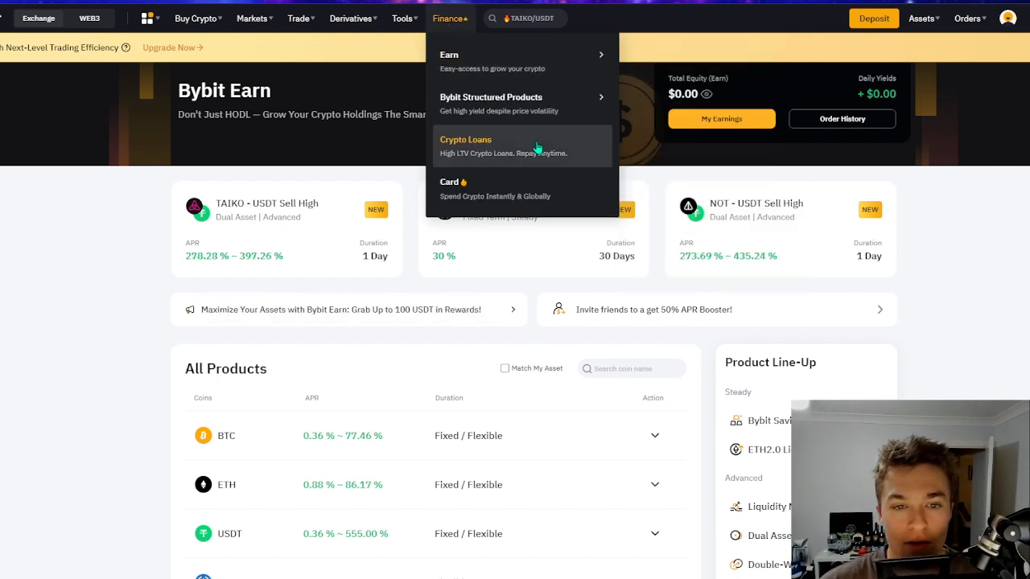
{"action": "left_click", "coordinate": [537, 148]}
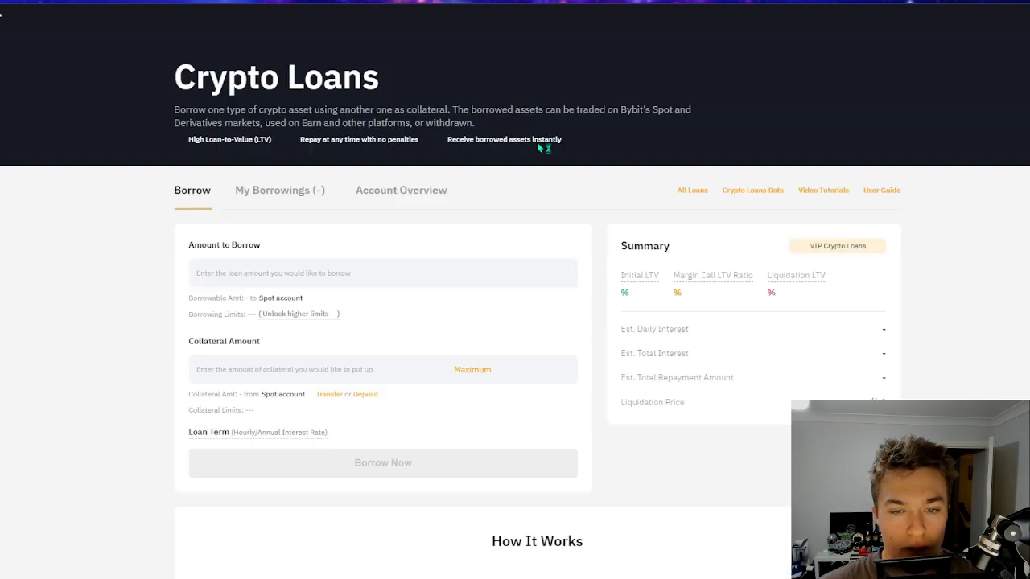
{"action": "scroll", "coordinate": [430, 199], "scroll_direction": "down", "scroll_amount": 2}
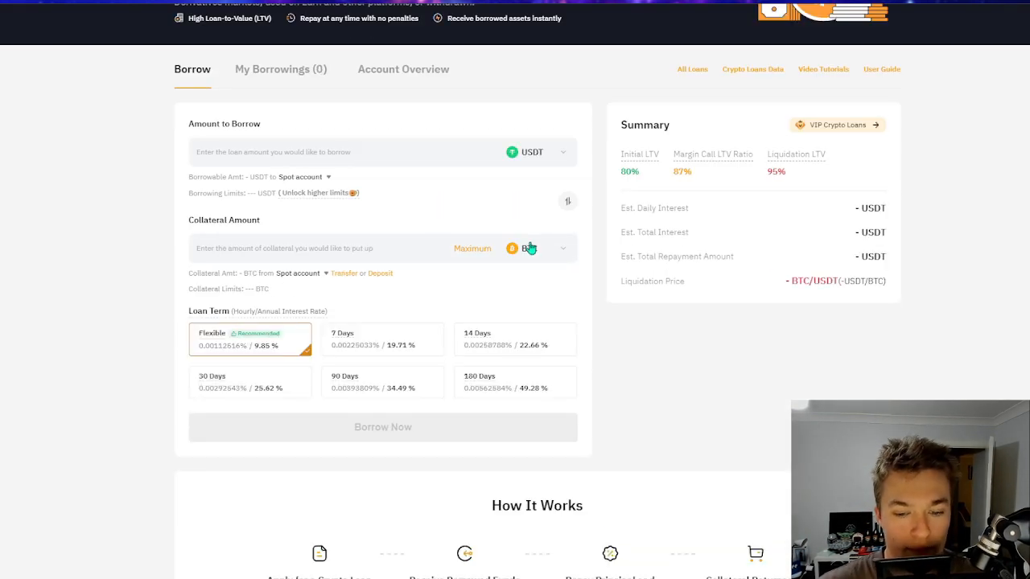
{"action": "scroll", "coordinate": [507, 227], "scroll_direction": "down", "scroll_amount": 1}
{"action": "scroll", "coordinate": [299, 252], "scroll_direction": "up", "scroll_amount": 1}
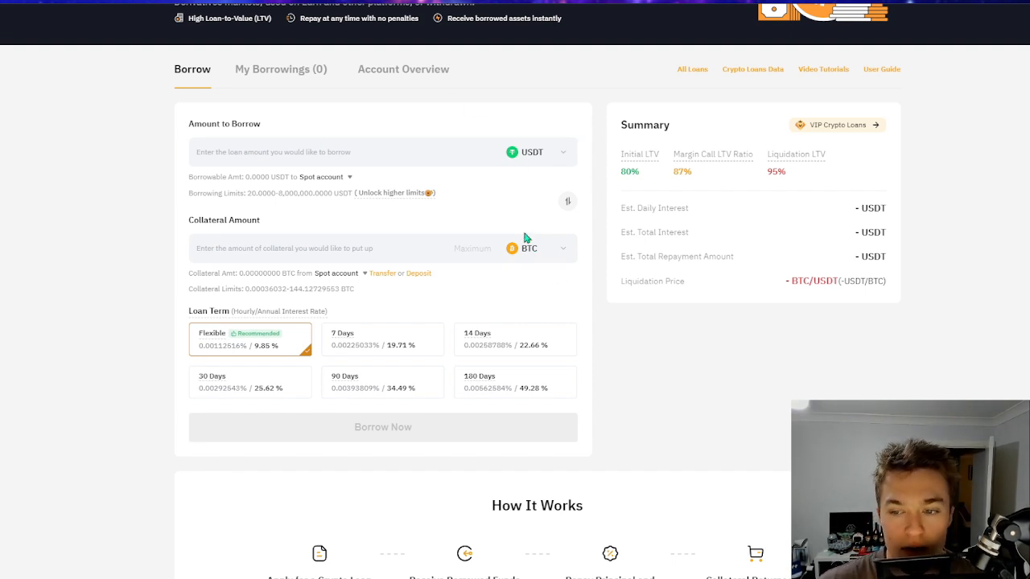
{"action": "scroll", "coordinate": [524, 238], "scroll_direction": "down", "scroll_amount": 3}
{"action": "scroll", "coordinate": [540, 230], "scroll_direction": "up", "scroll_amount": 5}
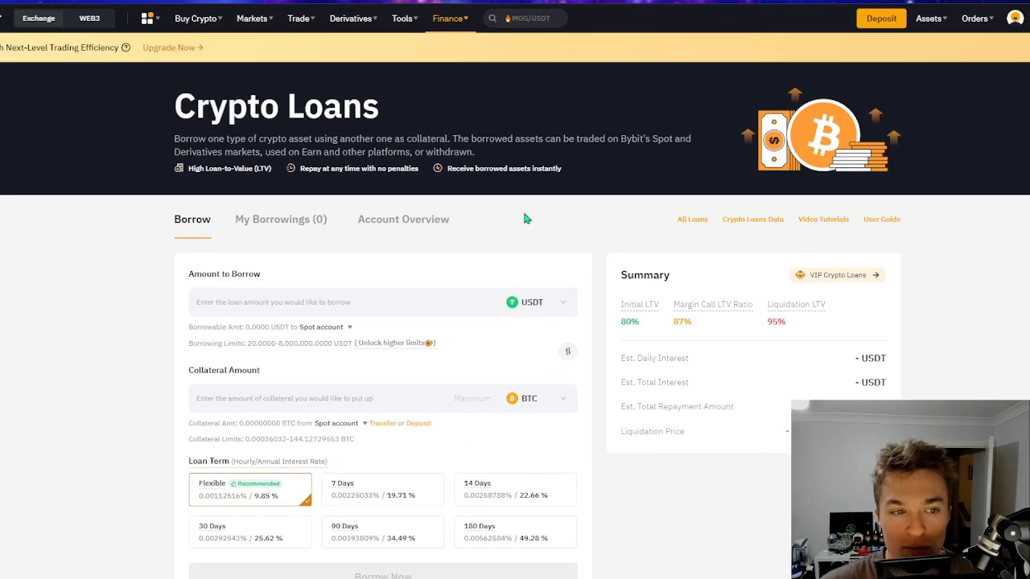
- Open the Bybit Card page, review its benefits, and highlight the "Spend Crypto Instantly & Globally" section
{"action": "mouse_move", "coordinate": [448, 29]}
{"action": "left_click", "coordinate": [513, 192]}
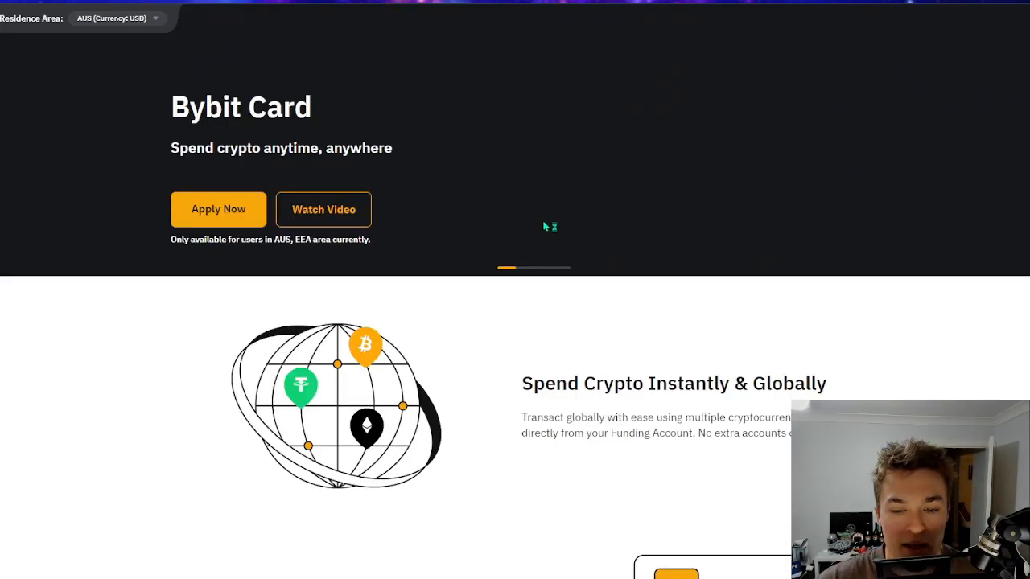
{"action": "scroll", "coordinate": [579, 281], "scroll_direction": "down", "scroll_amount": 2}
{"action": "scroll", "coordinate": [639, 271], "scroll_direction": "up", "scroll_amount": 3}
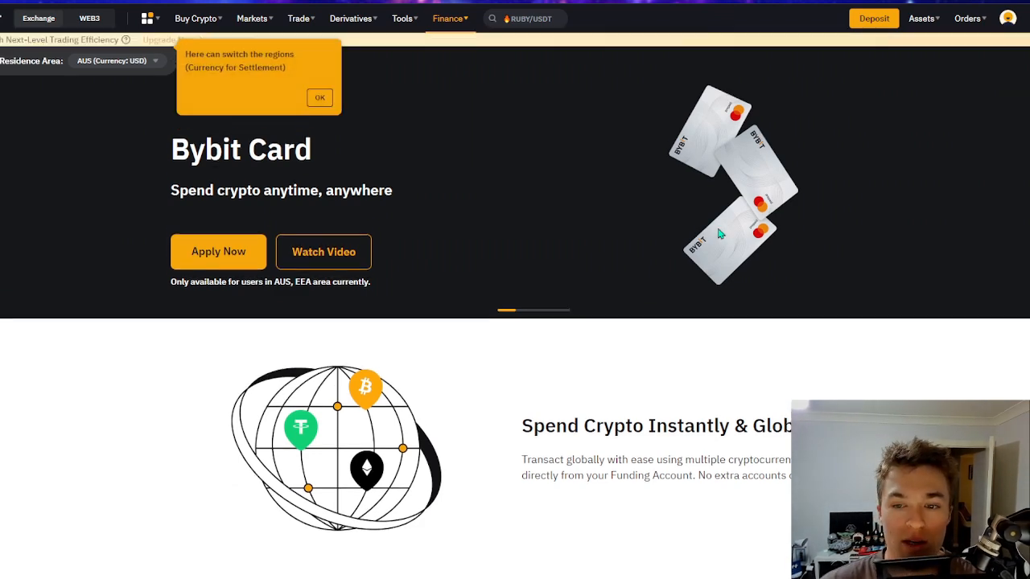
{"action": "scroll", "coordinate": [624, 220], "scroll_direction": "down", "scroll_amount": 3}
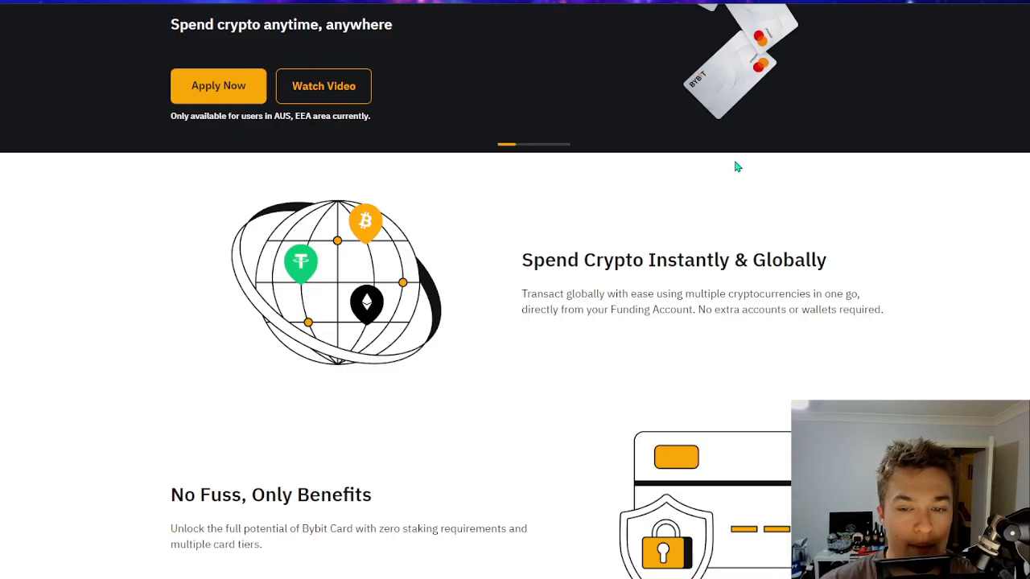
{"action": "left_click_drag", "start_coordinate": [523, 200], "coordinate": [921, 249]}
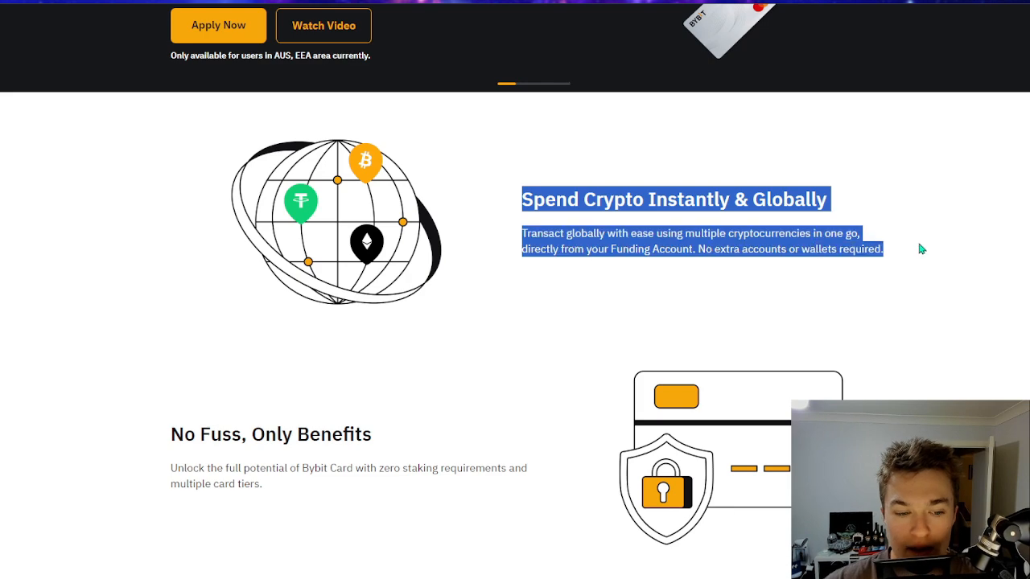
{"action": "scroll", "coordinate": [793, 365], "scroll_direction": "down", "scroll_amount": 3}
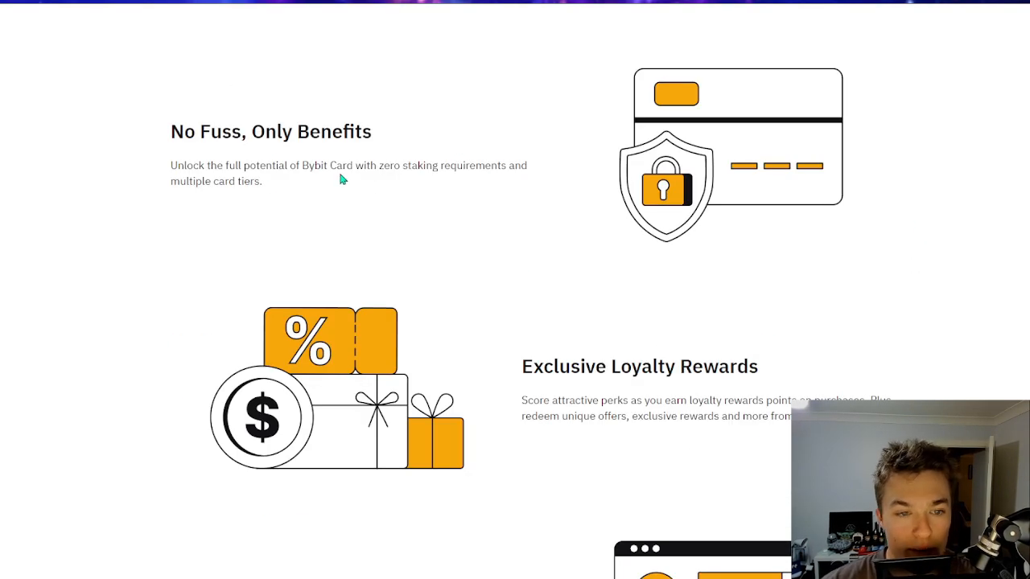
{"action": "scroll", "coordinate": [709, 257], "scroll_direction": "up", "scroll_amount": 3}
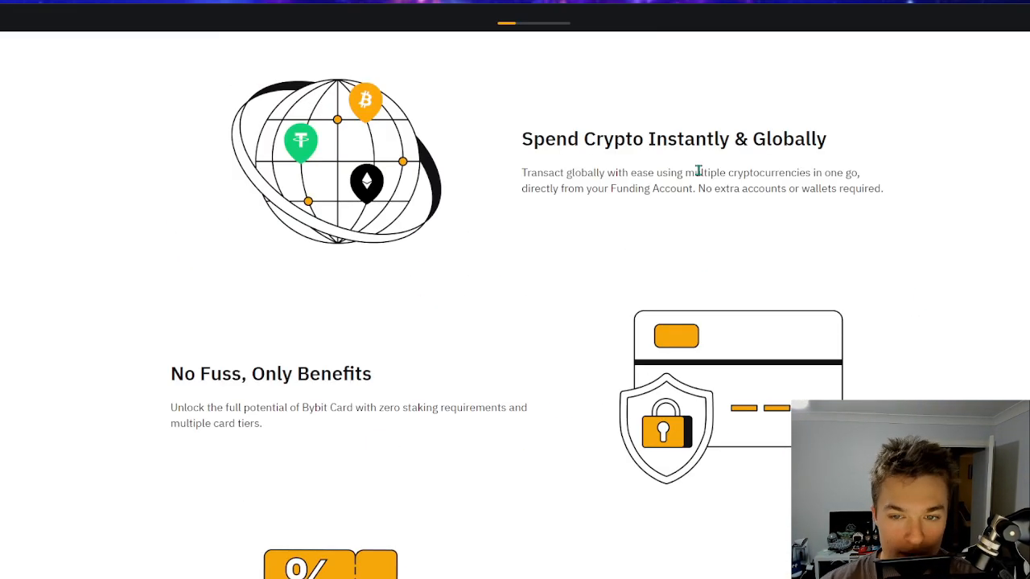
- Open the Bybit Card Rewards article and highlight the monthly cashback rates and maximum cashback amounts in the VIP tier table
{"action": "scroll", "coordinate": [759, 283], "scroll_direction": "down", "scroll_amount": 5}
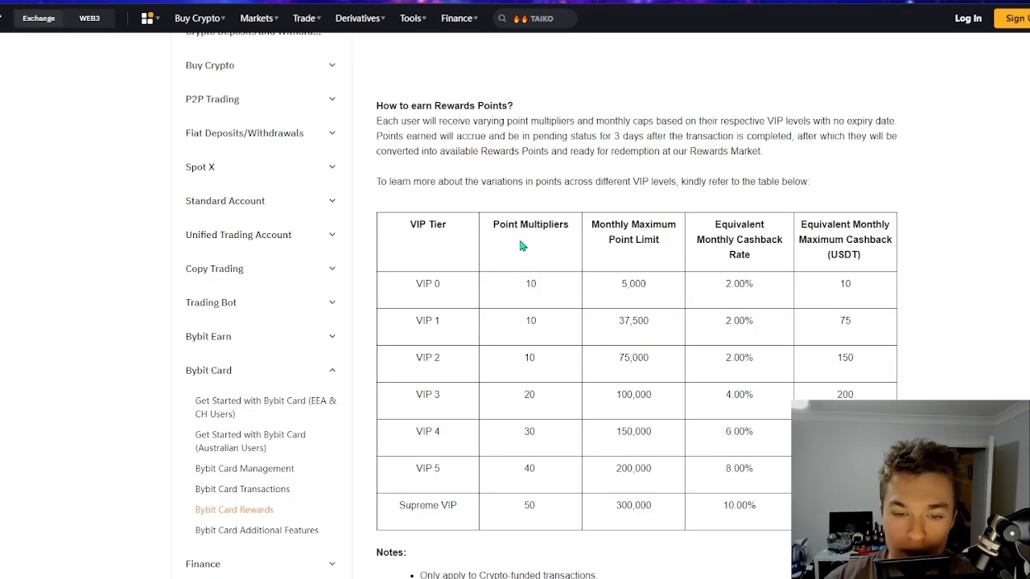
{"action": "scroll", "coordinate": [520, 246], "scroll_direction": "down", "scroll_amount": 3}
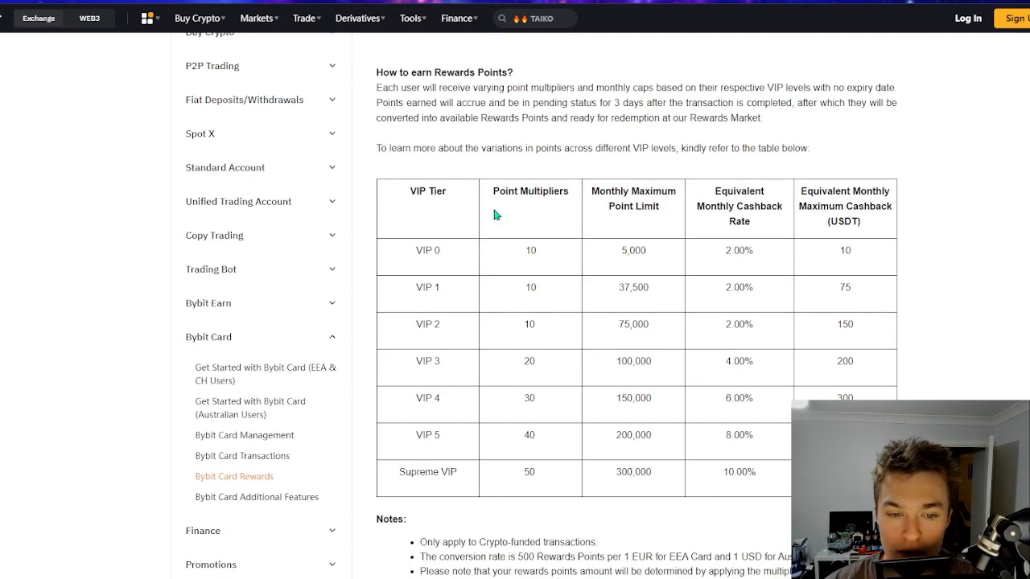
{"action": "left_click_drag", "start_coordinate": [730, 162], "coordinate": [746, 347]}
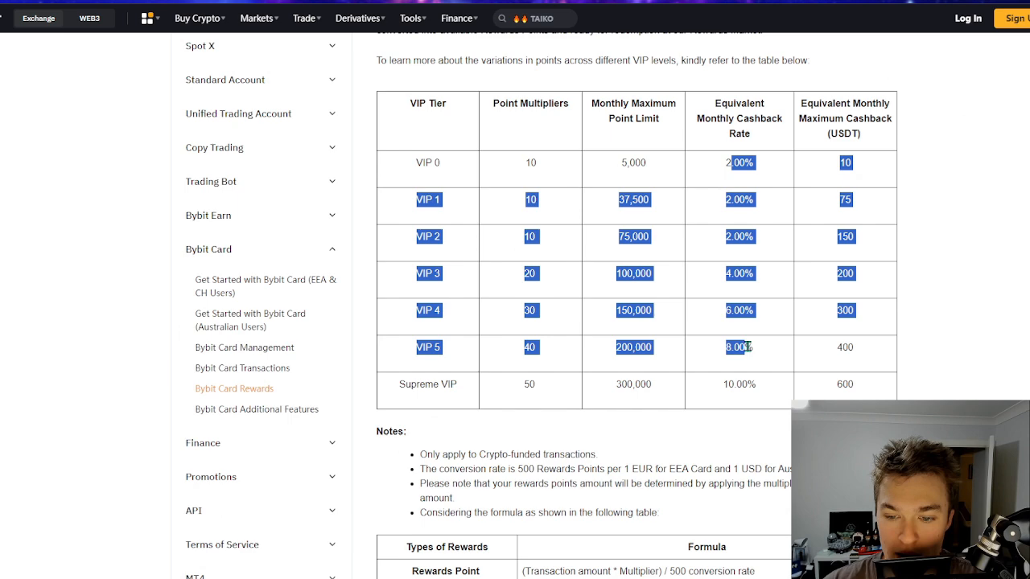
{"action": "left_click", "coordinate": [735, 169]}
{"action": "left_click_drag", "start_coordinate": [830, 176], "coordinate": [885, 153]}
{"action": "left_click_drag", "start_coordinate": [833, 200], "coordinate": [939, 192]}
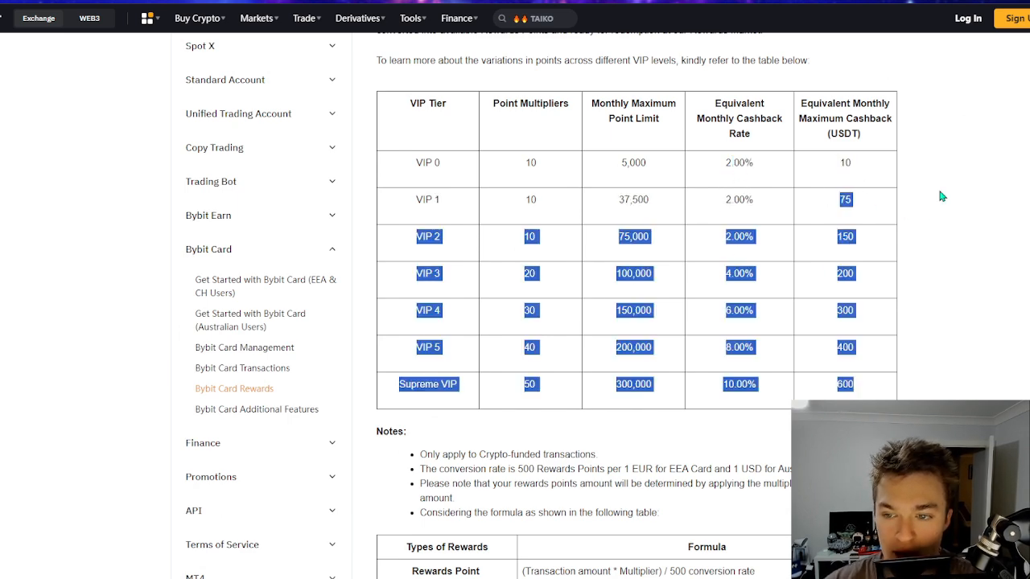
- Clear the highlight in the VIP tier table and return to the Bybit Card page to review its fees and How It Works sections
{"action": "left_click", "coordinate": [912, 255]}
{"action": "scroll", "coordinate": [839, 234], "scroll_direction": "down", "scroll_amount": 3}
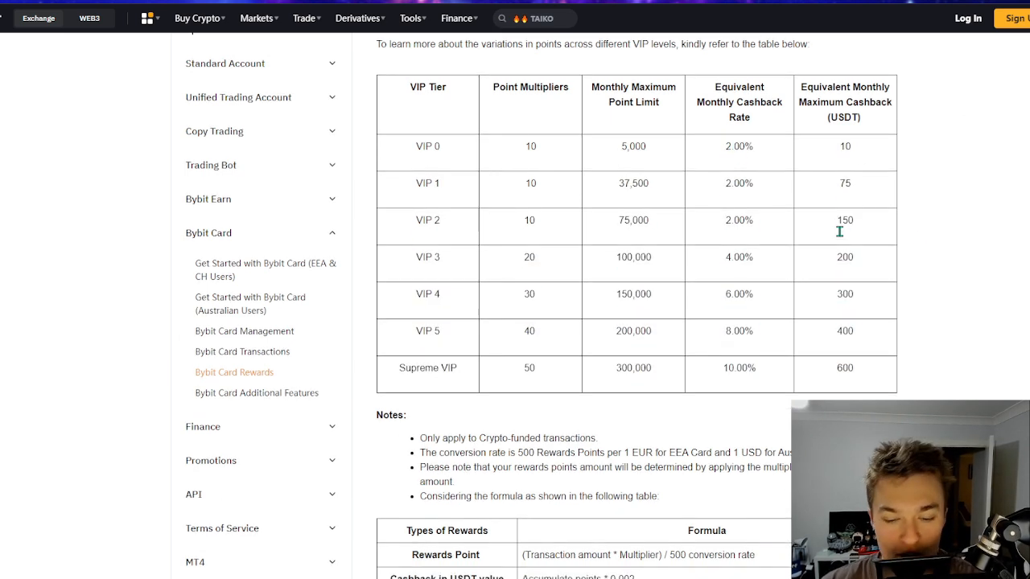
{"action": "scroll", "coordinate": [836, 252], "scroll_direction": "up", "scroll_amount": 3}
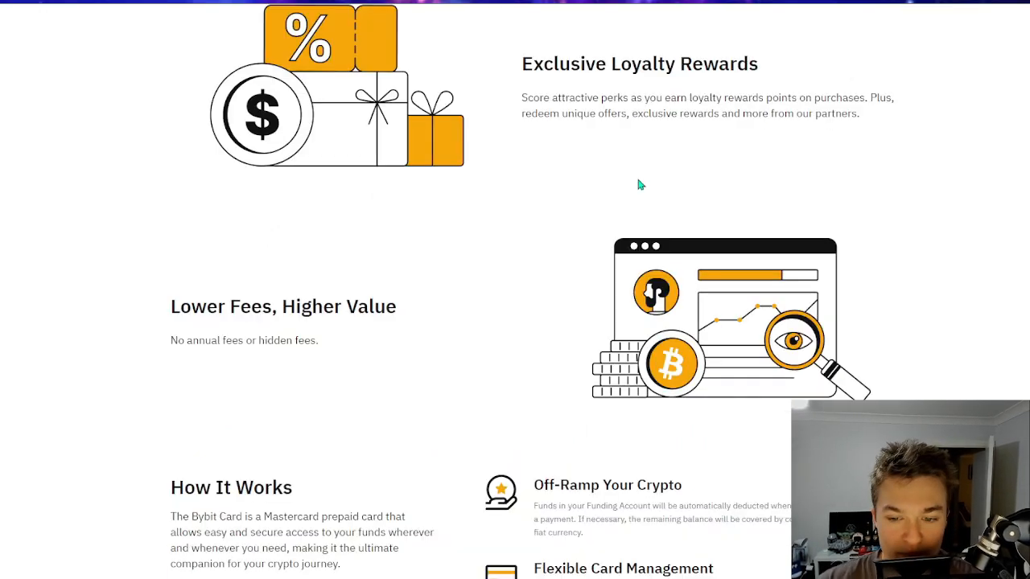
{"action": "scroll", "coordinate": [644, 152], "scroll_direction": "down", "scroll_amount": 15}
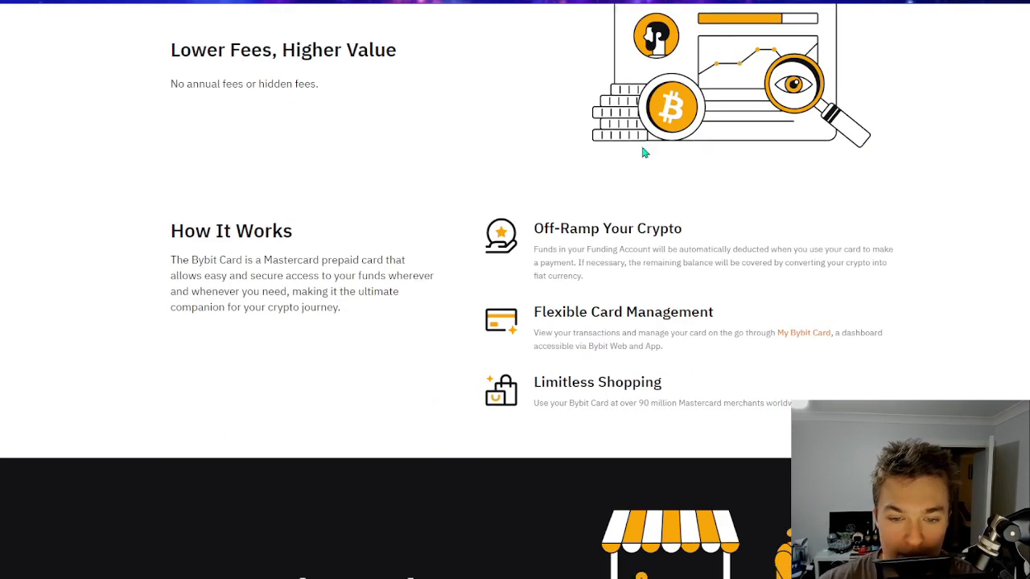
{"action": "scroll", "coordinate": [678, 143], "scroll_direction": "up", "scroll_amount": 2}
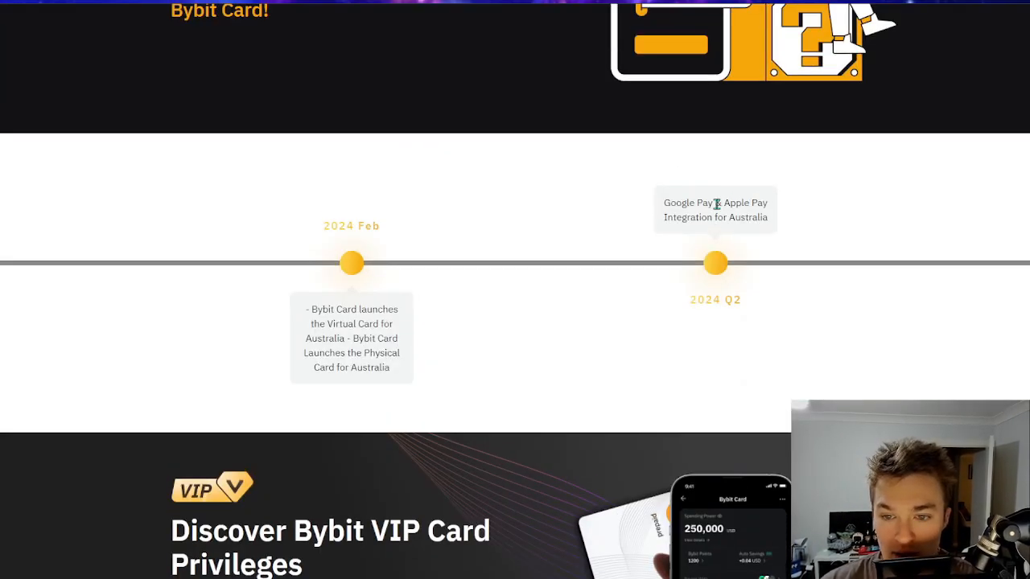
- Highlight the Google Pay & Apple Pay note and the 2024 Feb card launch note on the Bybit Card timeline, and clear the highlights
{"action": "left_click_drag", "start_coordinate": [662, 202], "coordinate": [777, 228]}
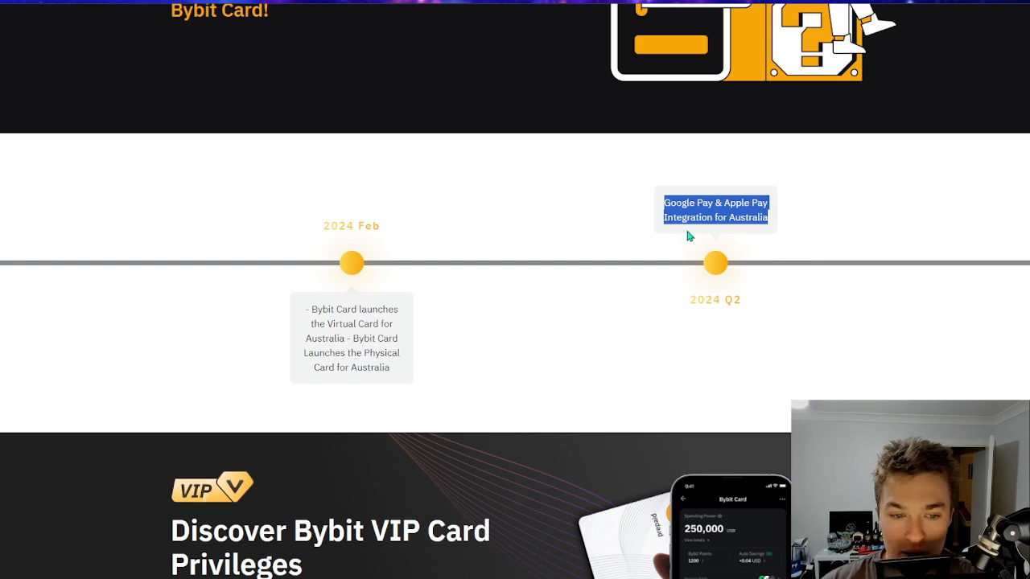
{"action": "left_click", "coordinate": [561, 214]}
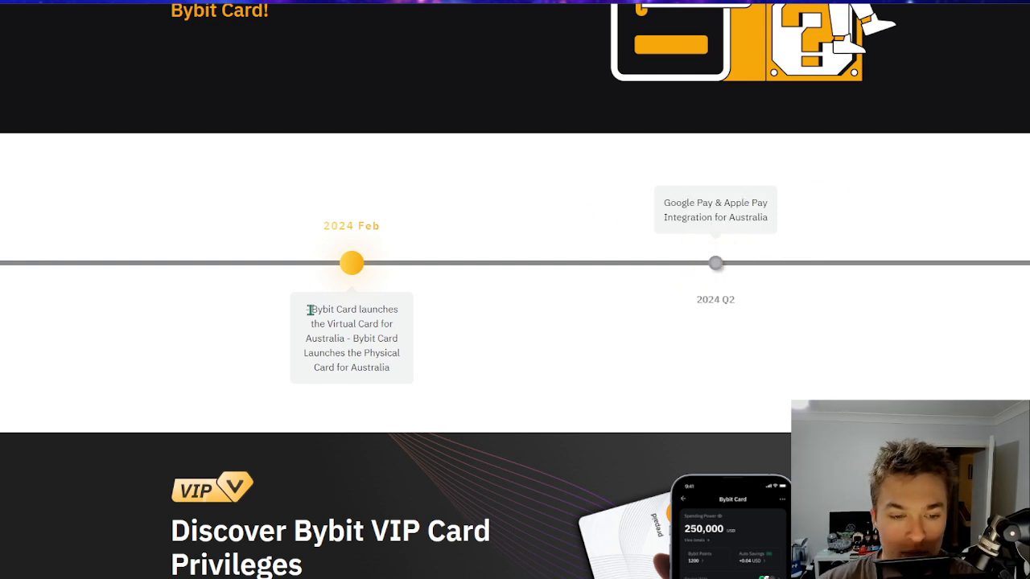
{"action": "left_click_drag", "start_coordinate": [309, 309], "coordinate": [402, 367]}
{"action": "left_click", "coordinate": [503, 329]}
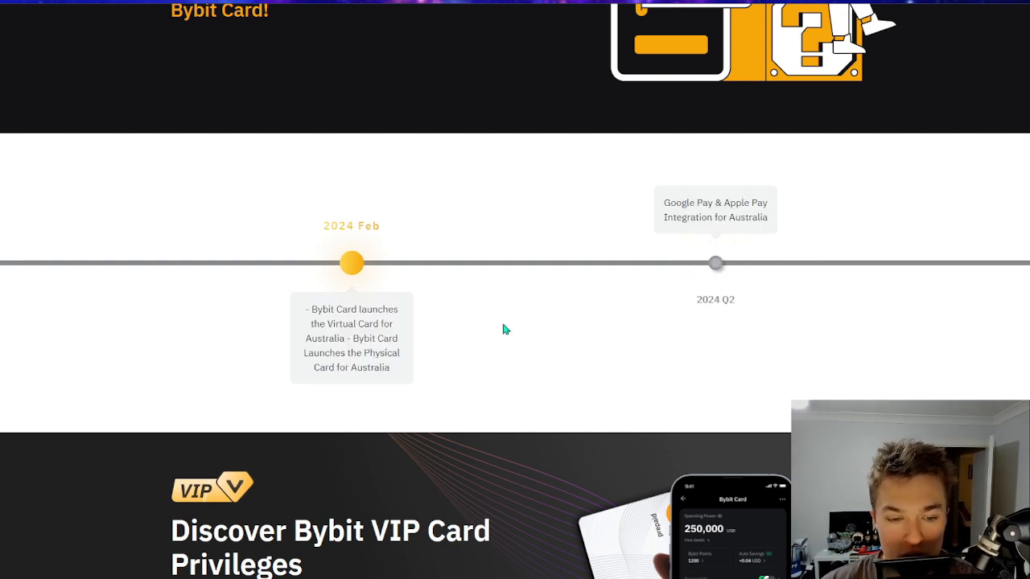
- Review the Bybit VIP Card Privileges section and return to the beginning of the Bybit Card page
{"action": "scroll", "coordinate": [746, 229], "scroll_direction": "down", "scroll_amount": 3}
{"action": "scroll", "coordinate": [747, 229], "scroll_direction": "up", "scroll_amount": 15}
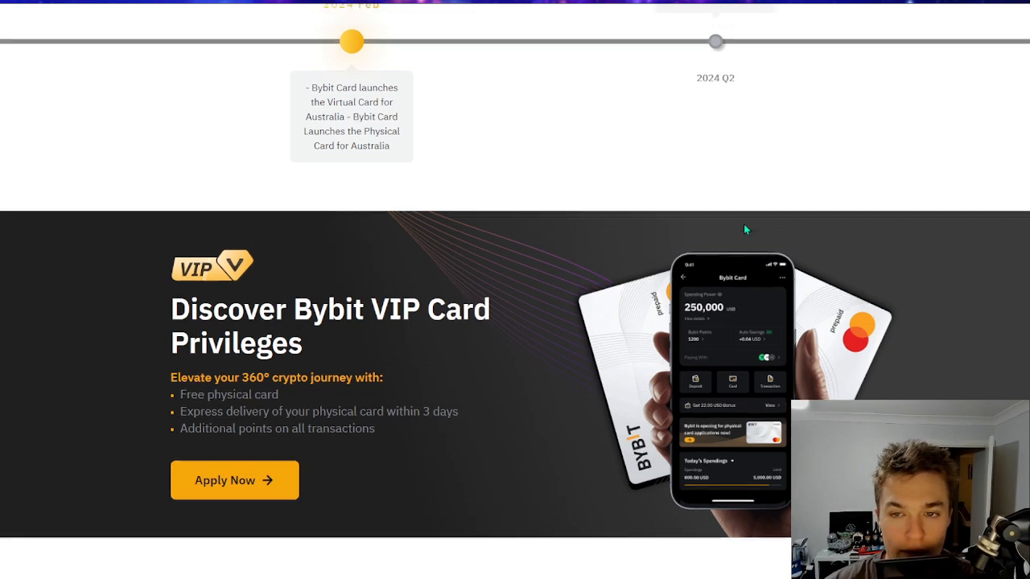
{"action": "scroll", "coordinate": [722, 304], "scroll_direction": "up", "scroll_amount": 10}
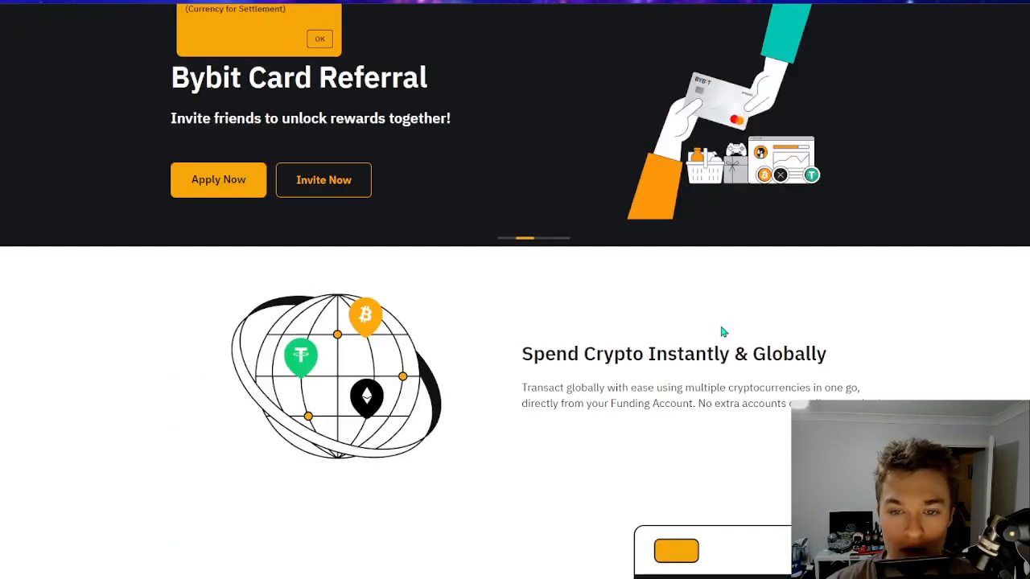
{"action": "left_click", "coordinate": [326, 131]}
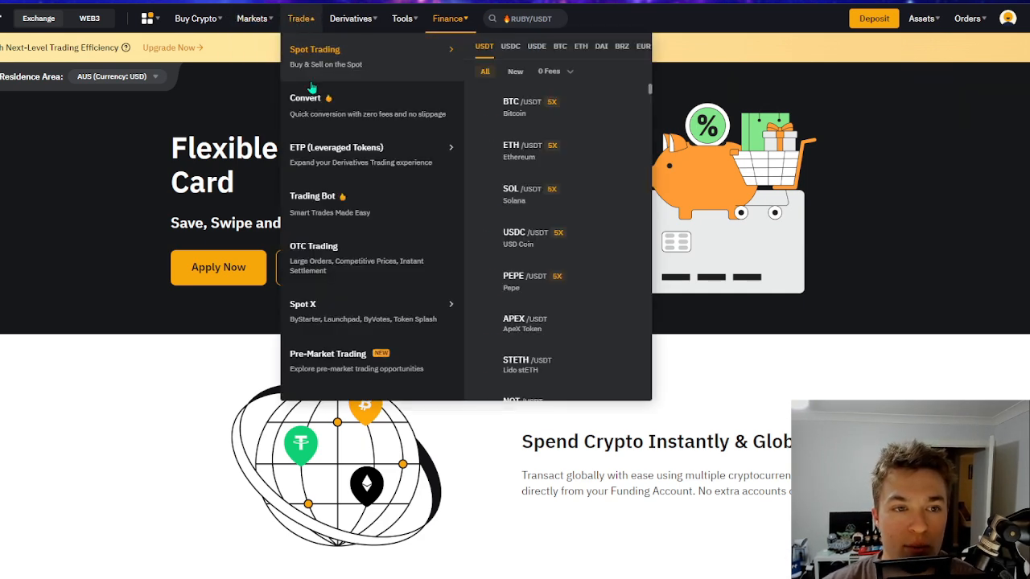
{"action": "mouse_move", "coordinate": [357, 16]}
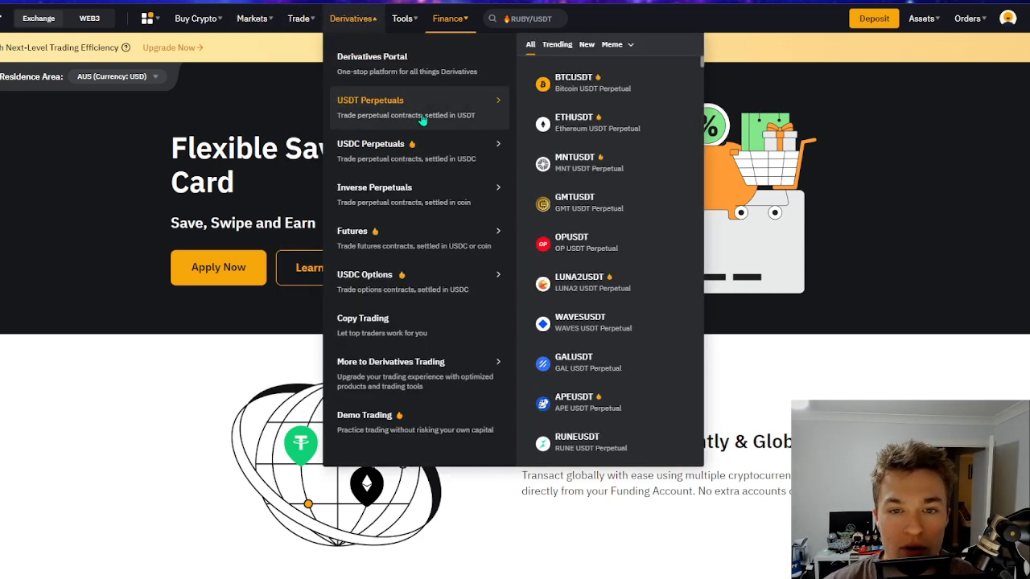
{"action": "mouse_move", "coordinate": [344, 141]}
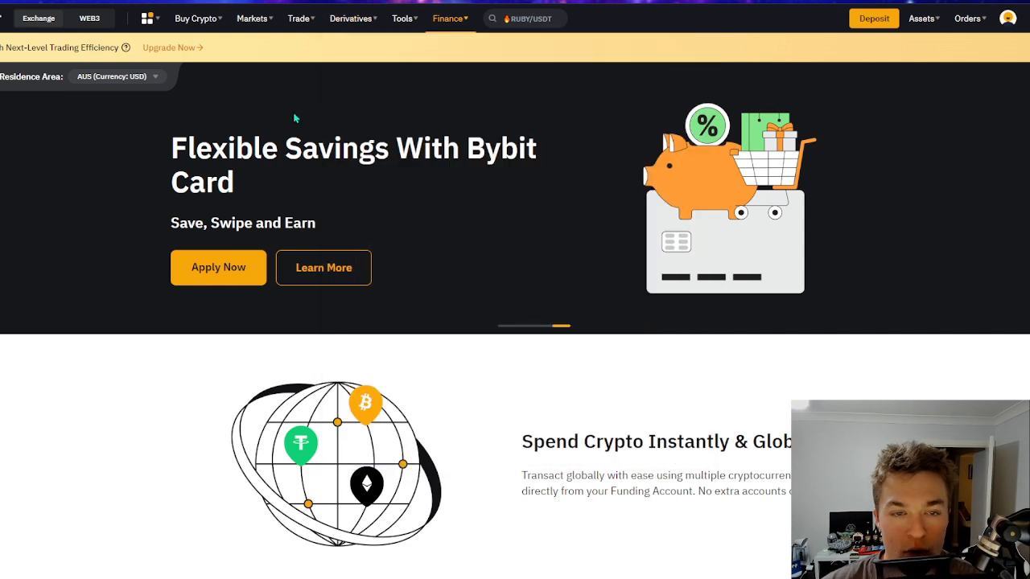
{"action": "mouse_move", "coordinate": [457, 23]}
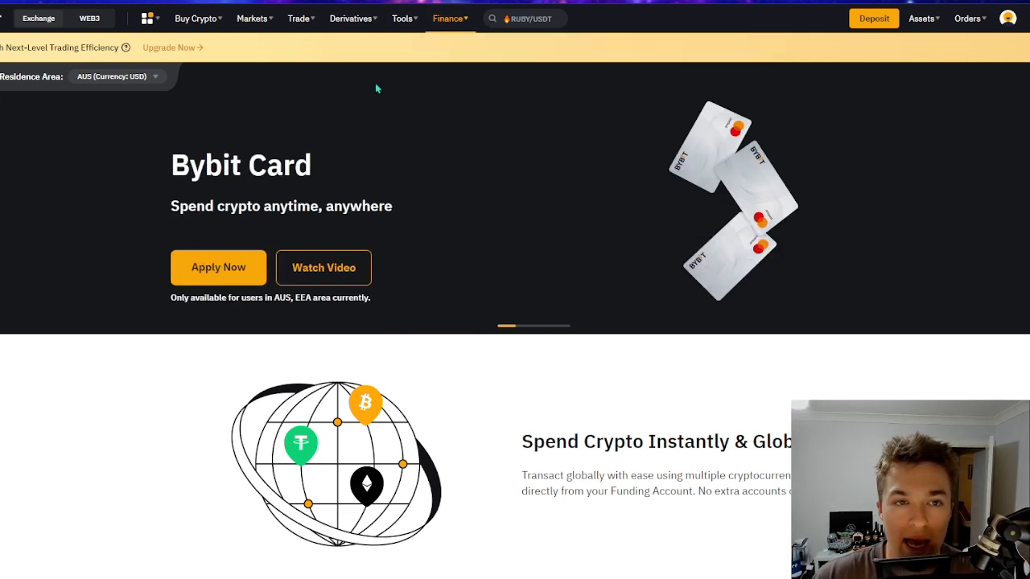
{"action": "left_click", "coordinate": [370, 101]}
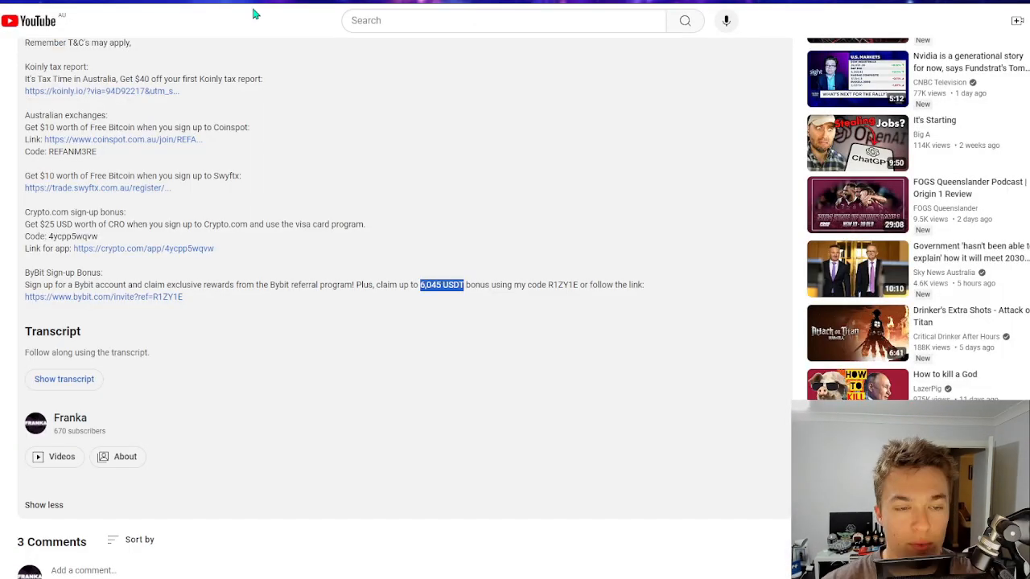
- Switch to YouTube, highlight the subscriber and video counts on the creator's channel page, and show the channel's uploaded videos
{"action": "scroll", "coordinate": [266, 227], "scroll_direction": "up", "scroll_amount": 4}
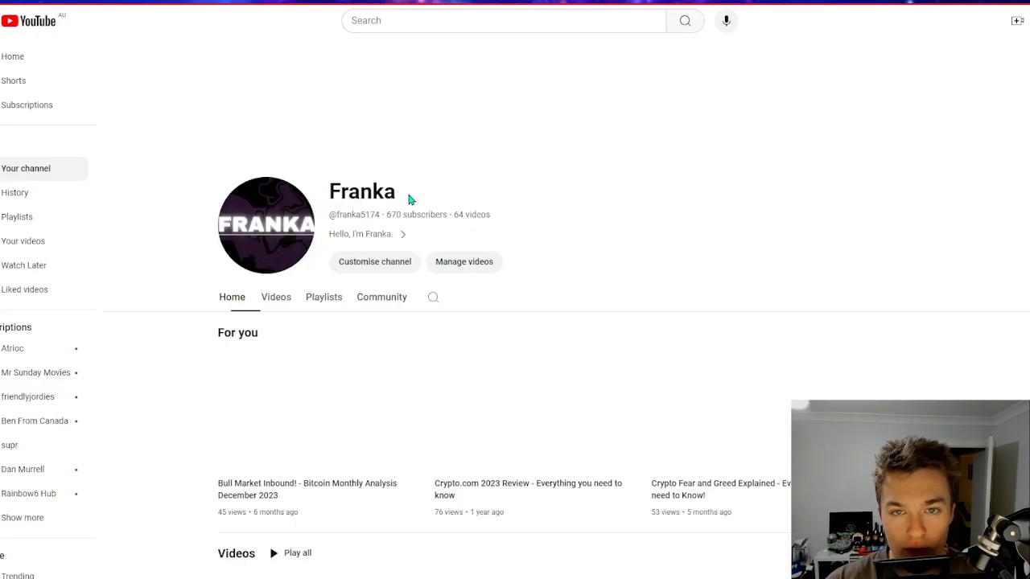
{"action": "left_click_drag", "start_coordinate": [382, 215], "coordinate": [544, 216]}
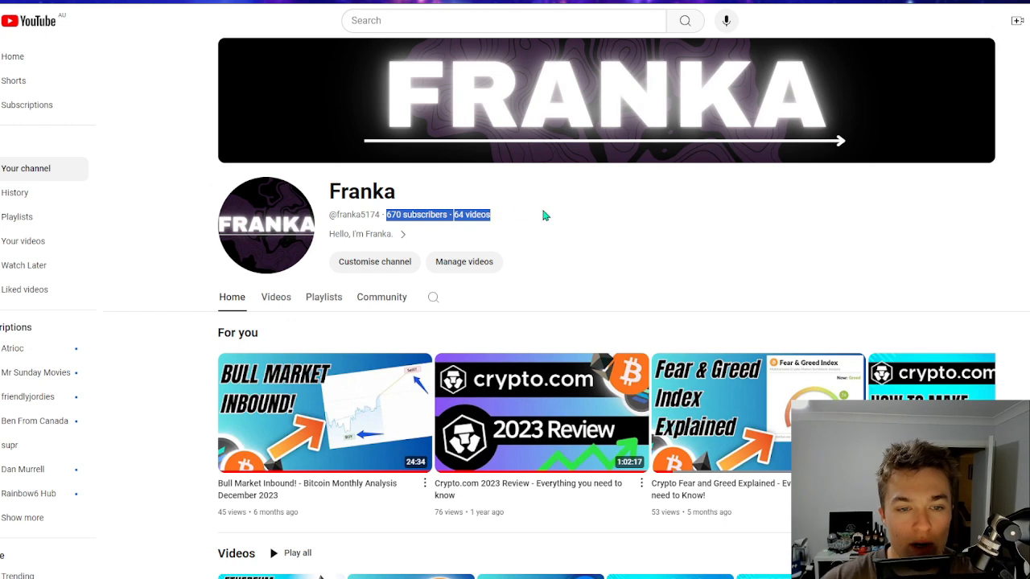
{"action": "left_click", "coordinate": [276, 300]}
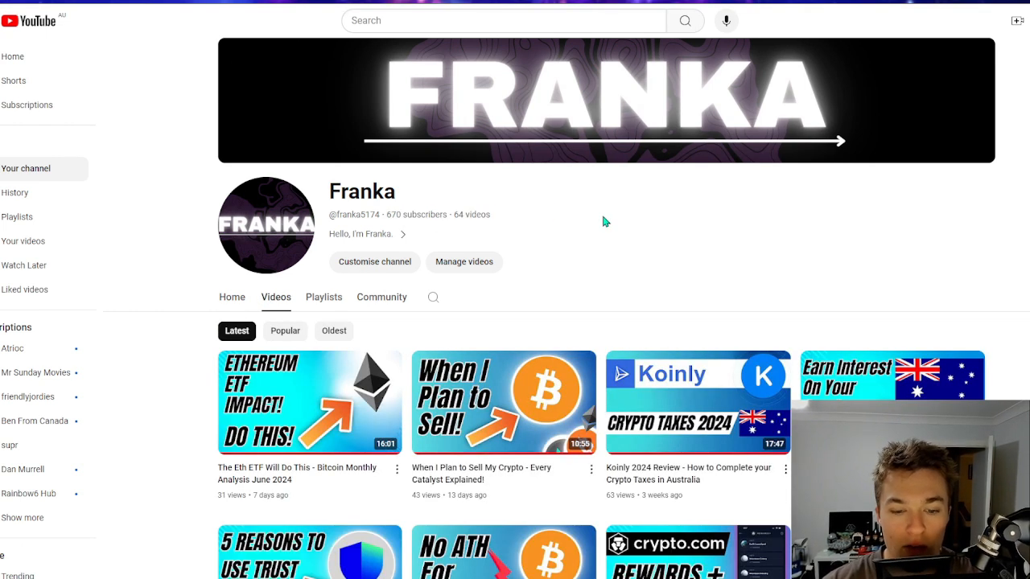
- Open and pause the video "The Eth ETF Will Do This - Bitcoin Monthly Analysis June 2024", and expand its description to the ByBit Sign-up Bonus
{"action": "left_click", "coordinate": [348, 378]}
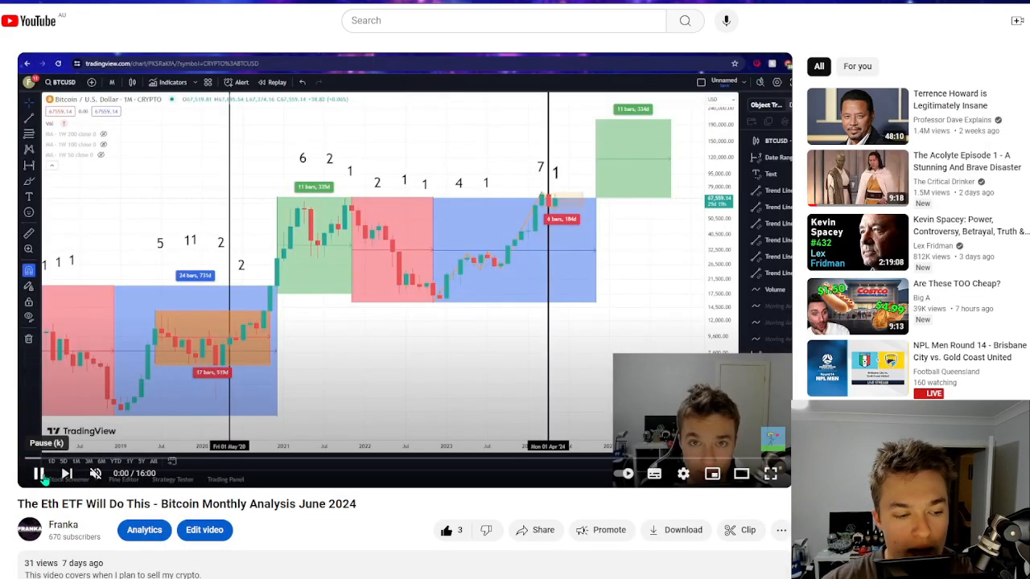
{"action": "left_click", "coordinate": [39, 475]}
{"action": "scroll", "coordinate": [409, 368], "scroll_direction": "down", "scroll_amount": 5}
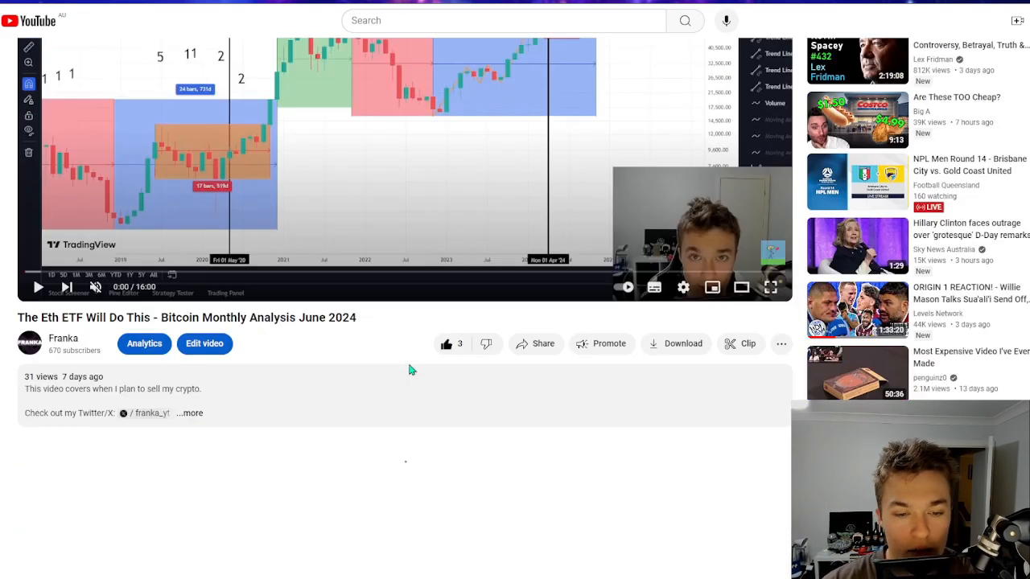
{"action": "left_click", "coordinate": [193, 176]}
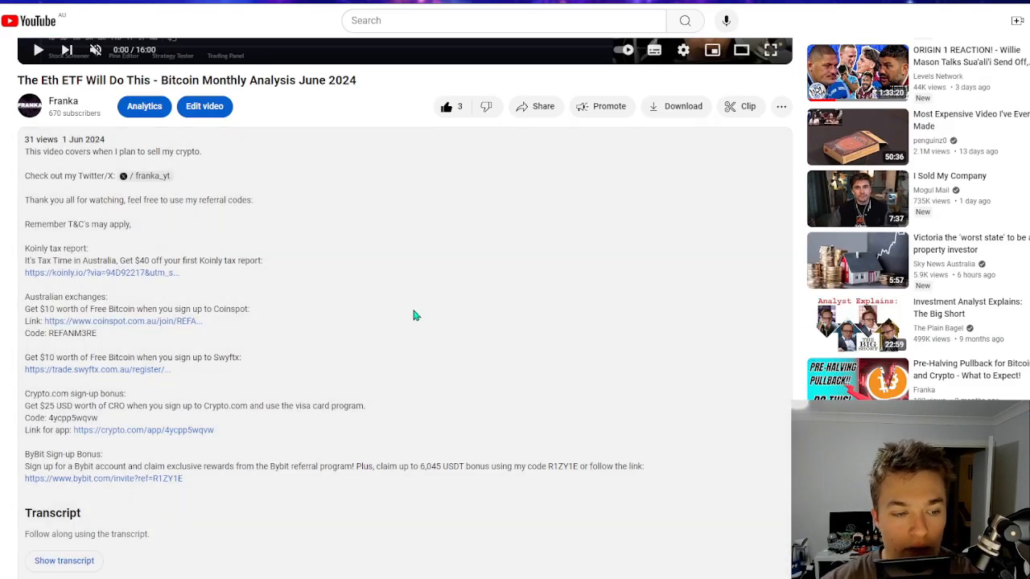
{"action": "scroll", "coordinate": [394, 322], "scroll_direction": "down", "scroll_amount": 3}
{"action": "scroll", "coordinate": [366, 314], "scroll_direction": "up", "scroll_amount": 1}
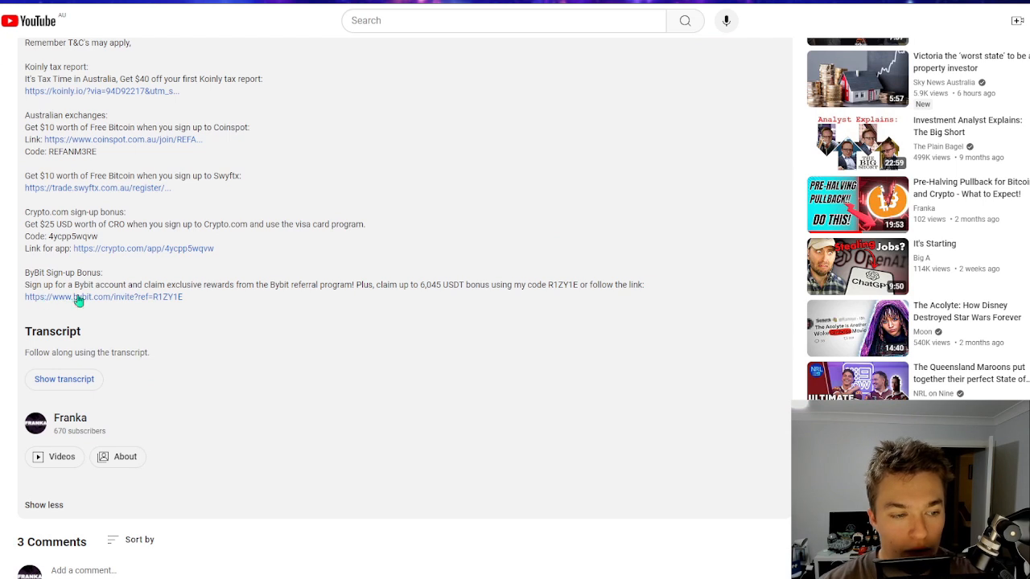